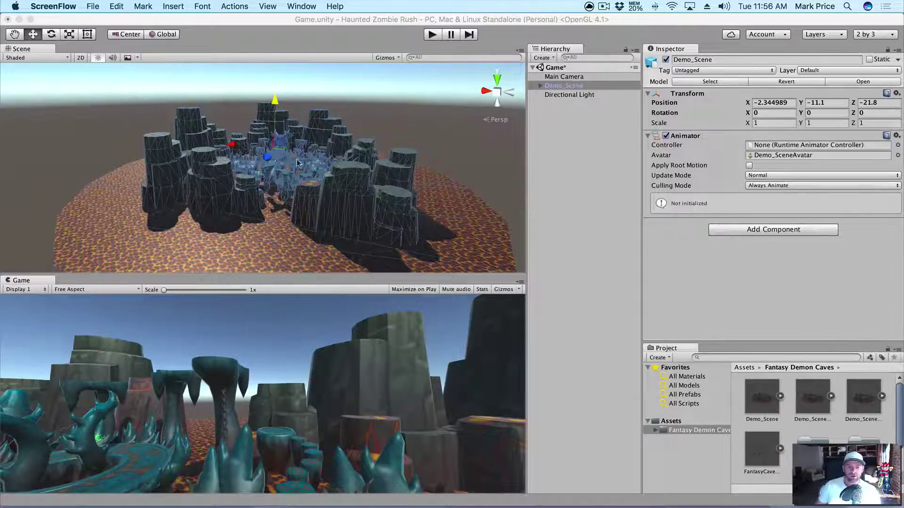
# - Deactivate the Directional Light object and save the Game scene
pyautogui.click(576, 95)
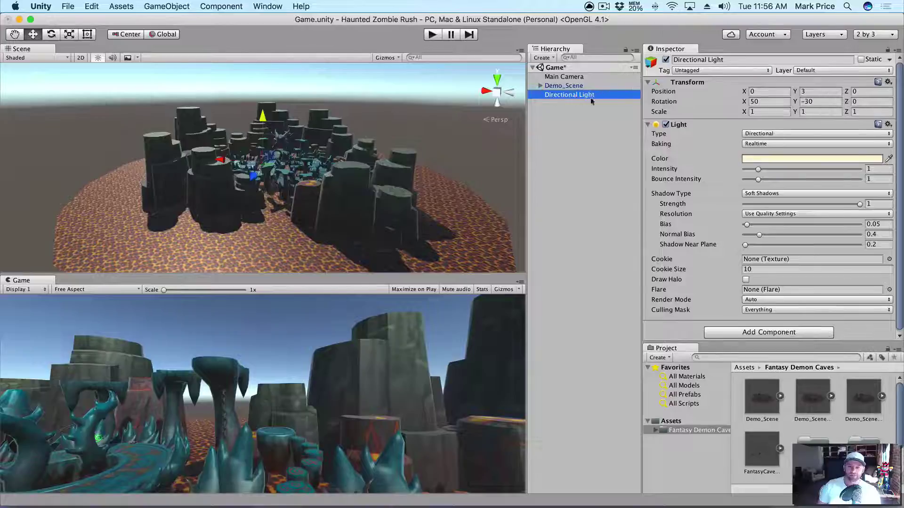
pyautogui.click(666, 59)
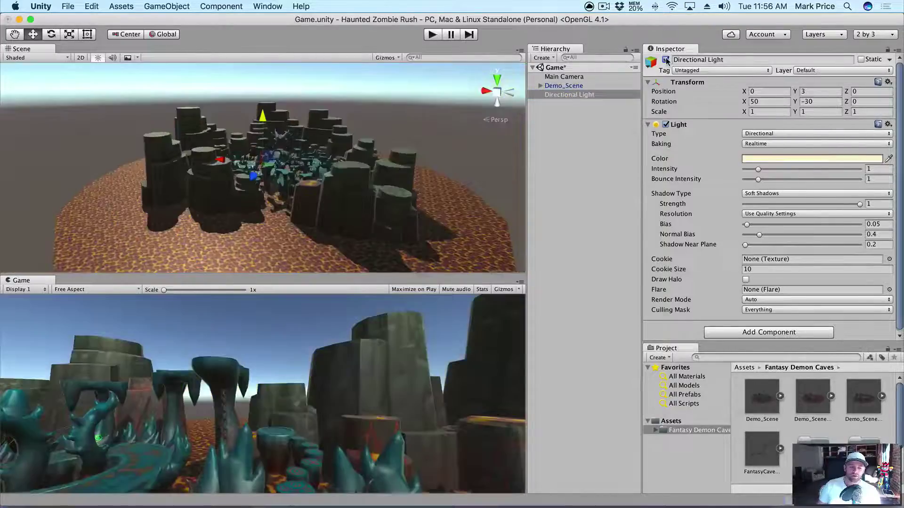
pyautogui.click(665, 59)
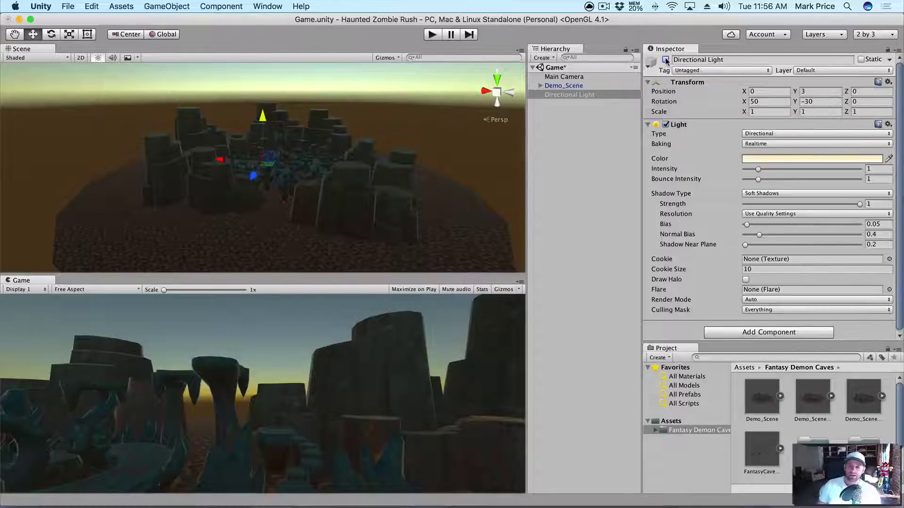
pyautogui.click(665, 59)
pyautogui.click(666, 59)
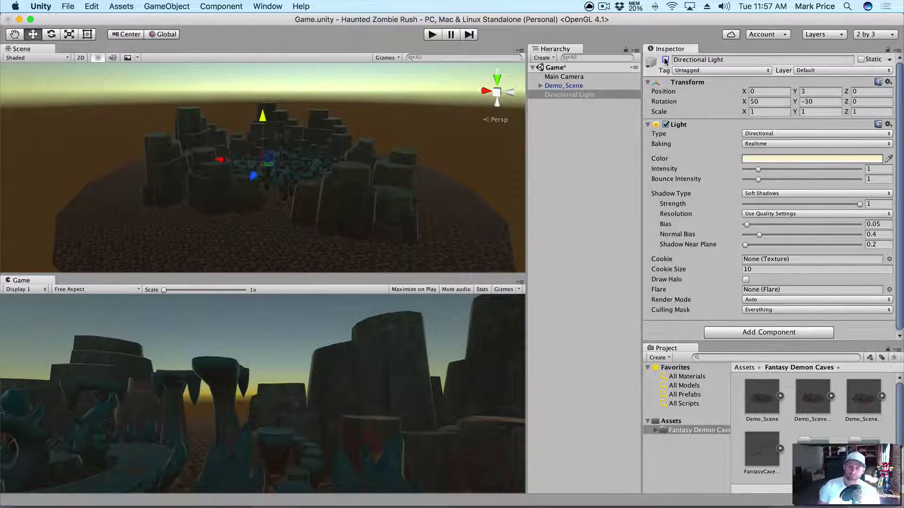
pyautogui.moveTo(566, 87); pyautogui.dragTo(568, 95)
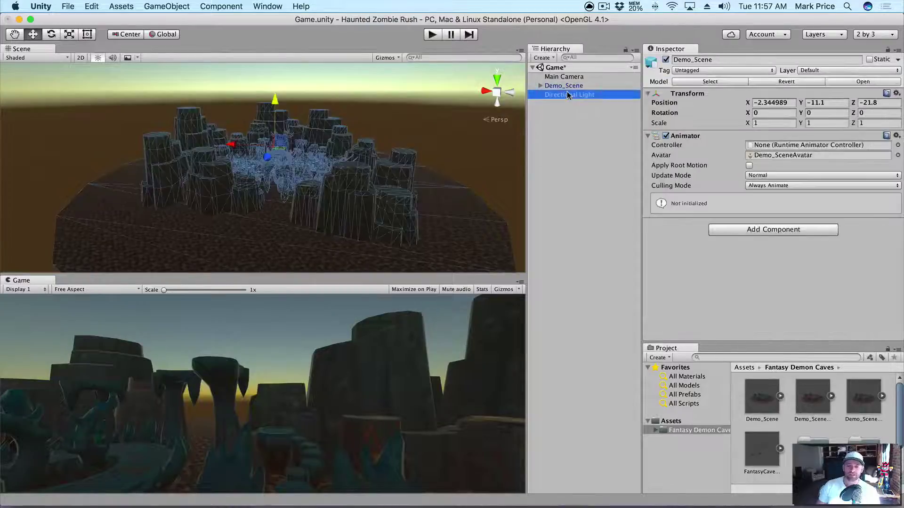
pyautogui.click(568, 96)
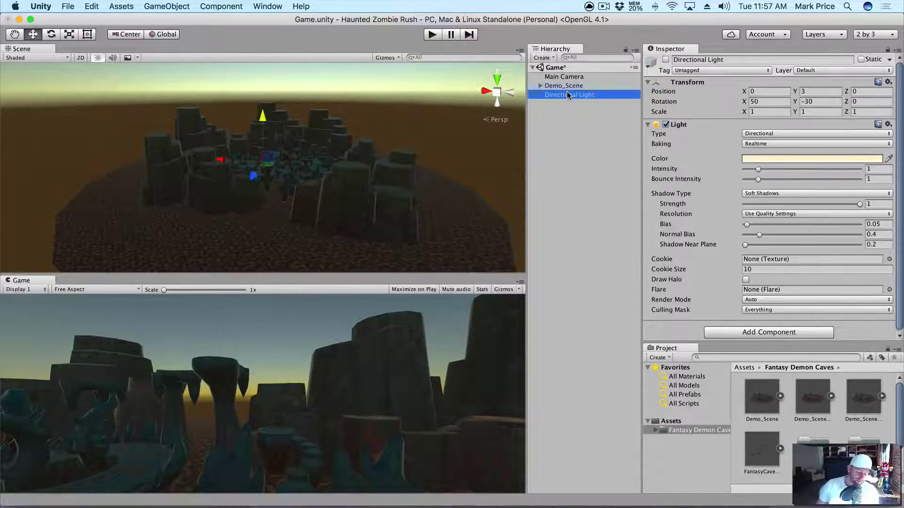
pyautogui.press('super+s')
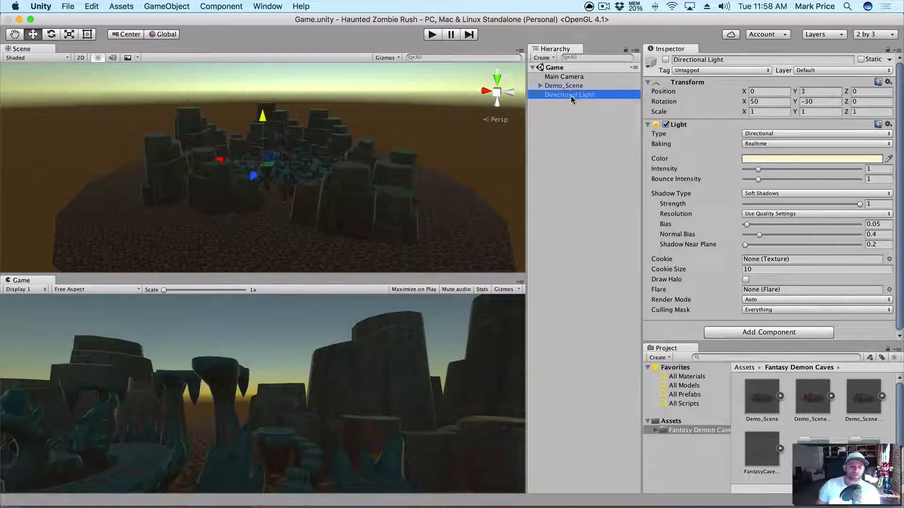
# - Remove the default skybox by setting the scene's environment lighting skybox material to None
pyautogui.click(267, 7)
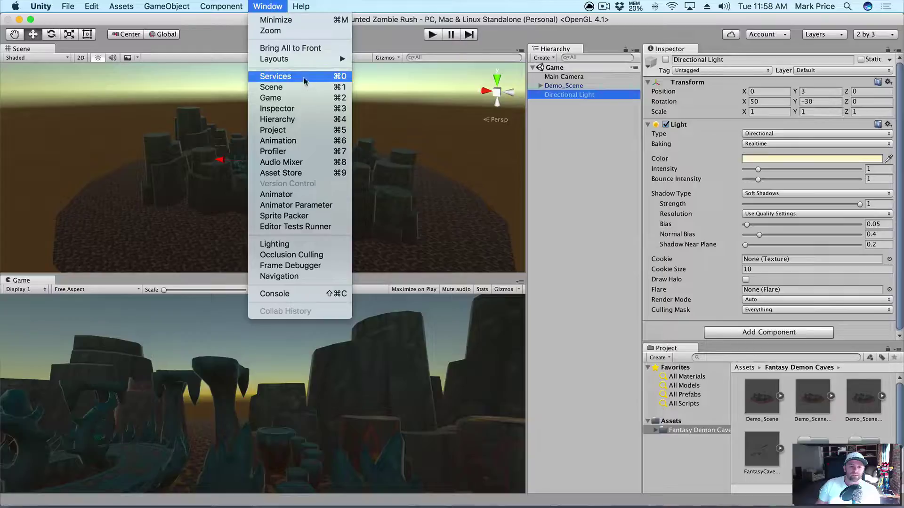
pyautogui.click(296, 244)
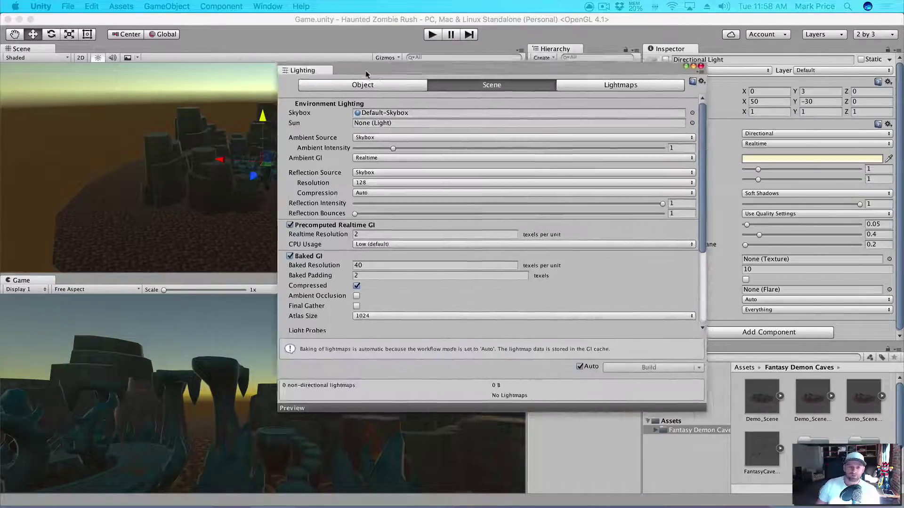
pyautogui.moveTo(394, 71); pyautogui.dragTo(510, 54)
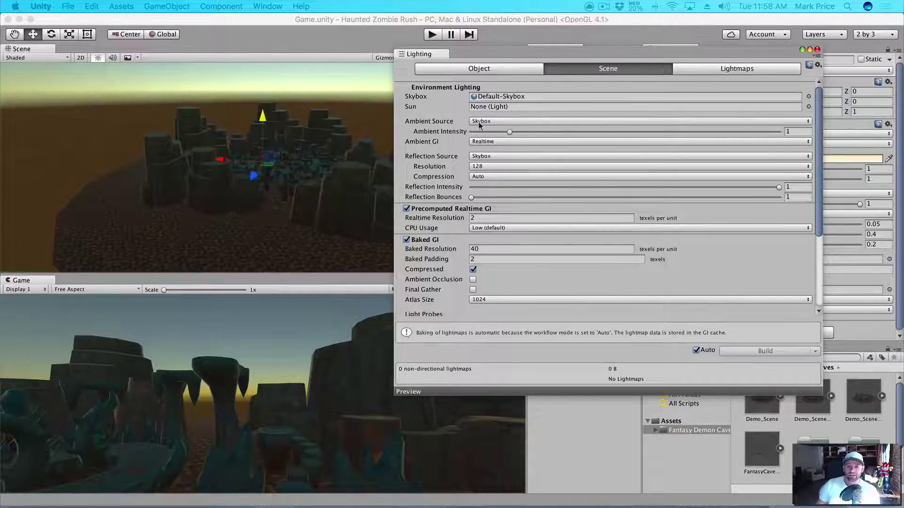
pyautogui.click(507, 121)
pyautogui.click(550, 112)
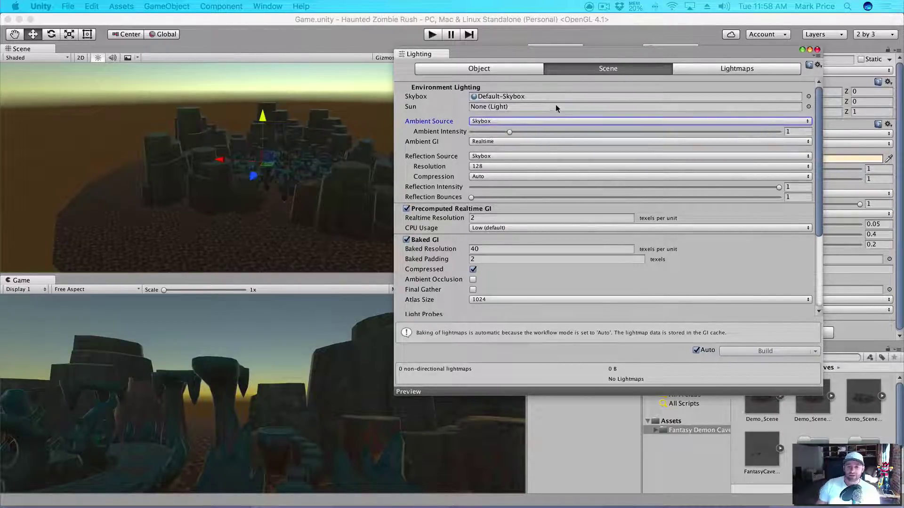
pyautogui.click(808, 96)
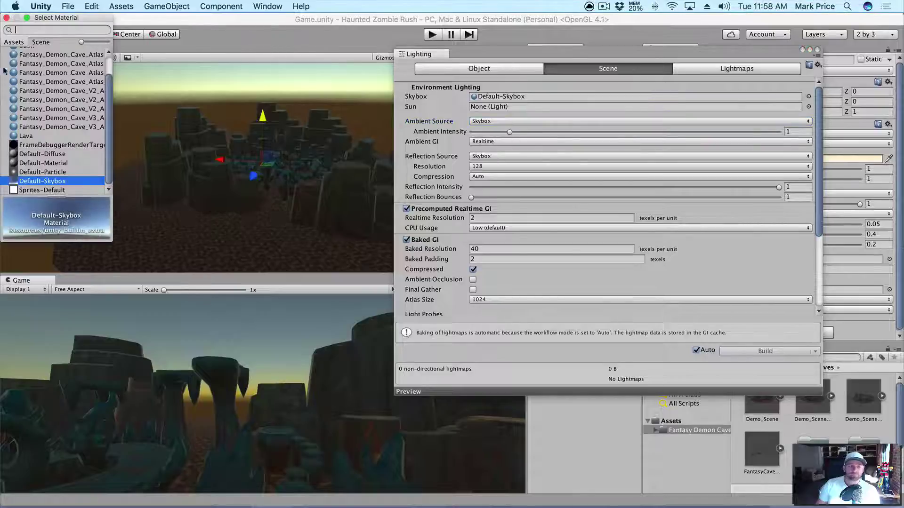
pyautogui.scroll(2, 66, 111)
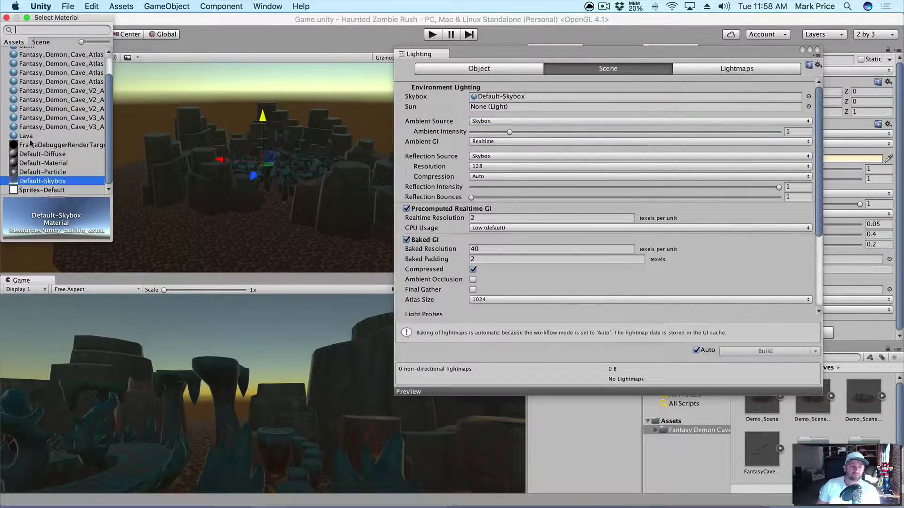
pyautogui.scroll(-2, 34, 130)
pyautogui.scroll(2, 47, 83)
pyautogui.click(38, 51)
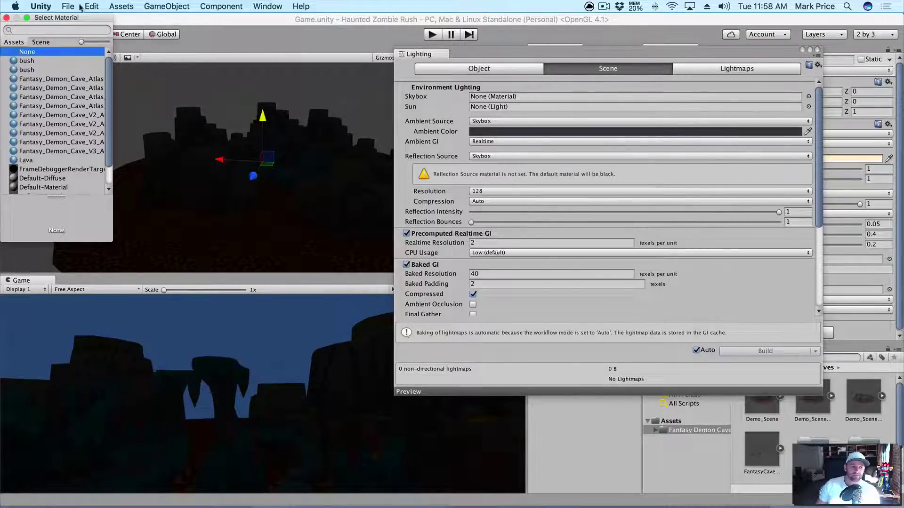
pyautogui.click(6, 18)
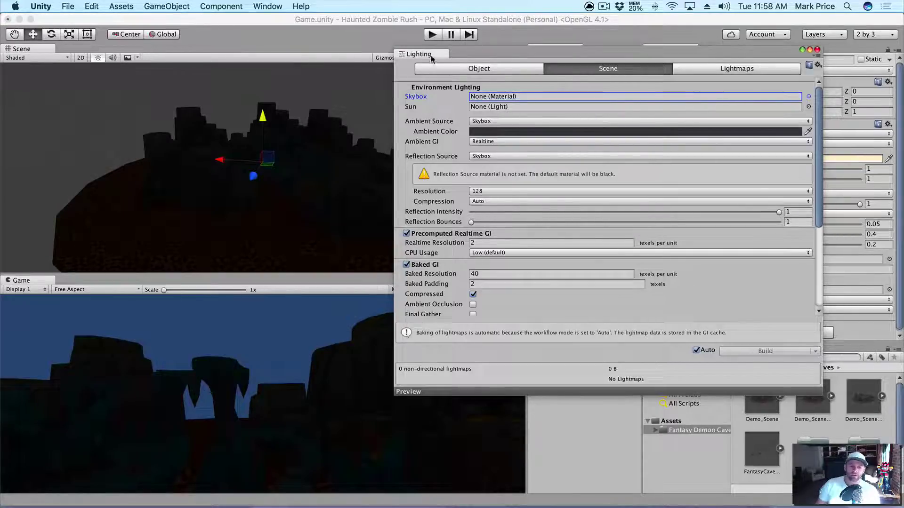
pyautogui.click(816, 49)
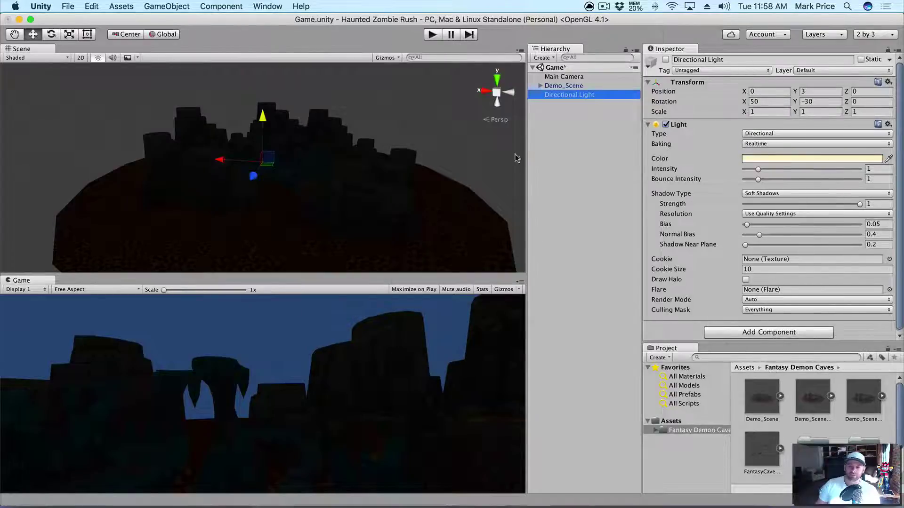
# - Turn off scene lighting in the Scene view and reactivate the Directional Light object
pyautogui.click(580, 70)
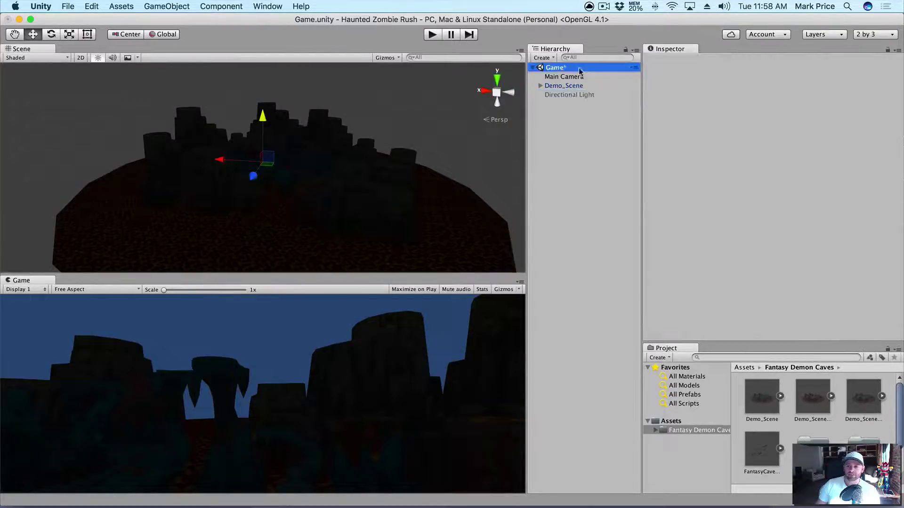
pyautogui.click(573, 95)
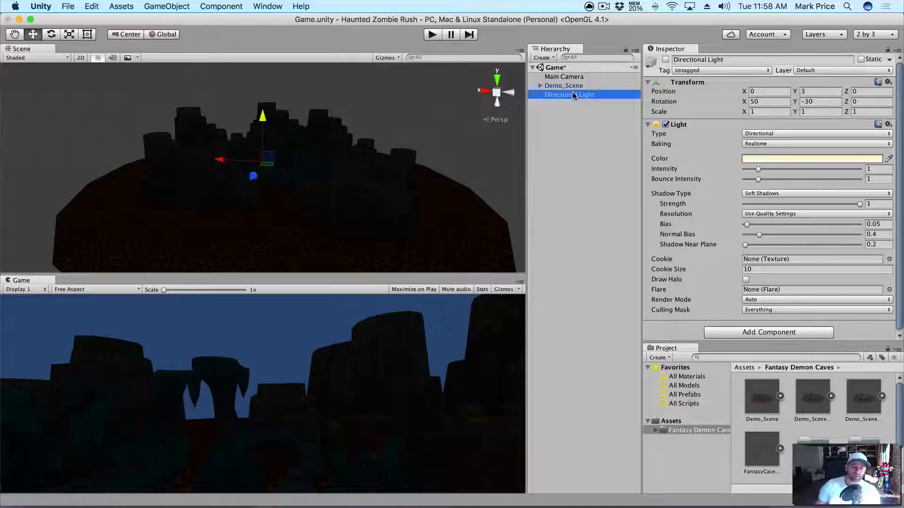
pyautogui.click(98, 57)
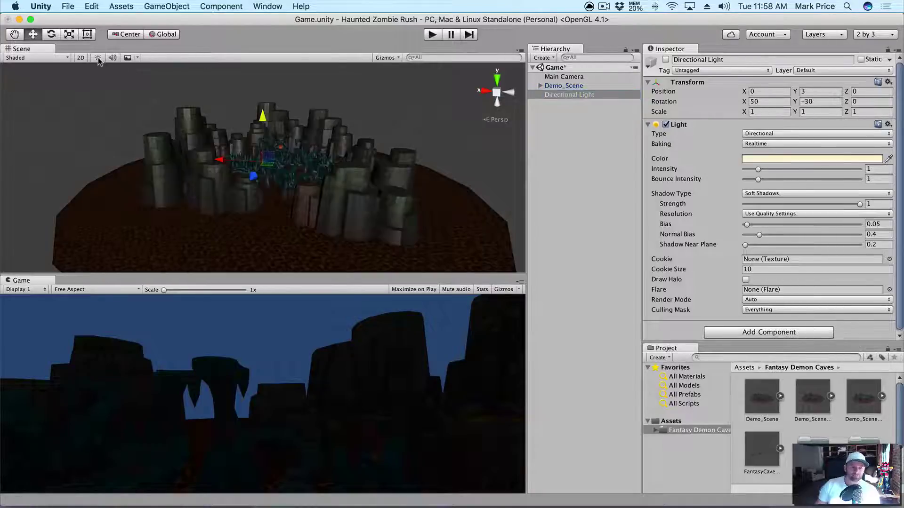
pyautogui.click(98, 58)
pyautogui.click(97, 57)
pyautogui.click(98, 57)
pyautogui.click(98, 58)
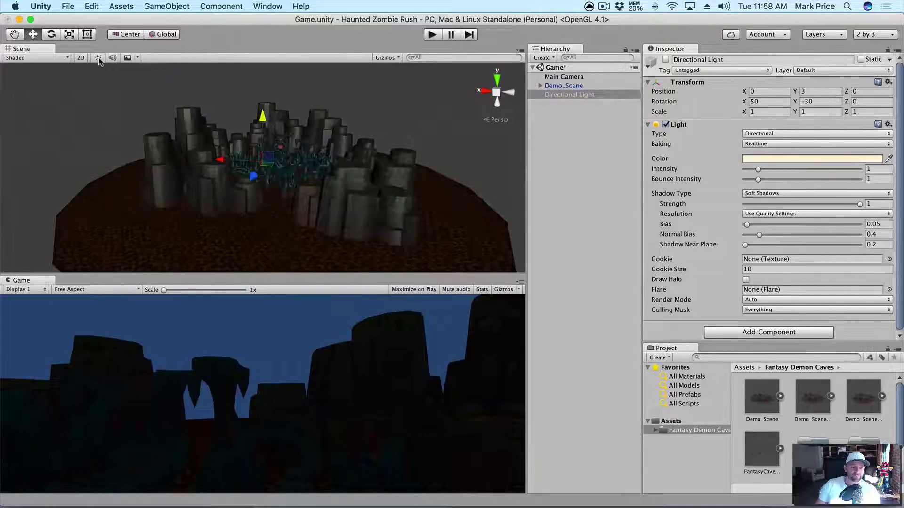
pyautogui.click(97, 58)
pyautogui.click(98, 57)
pyautogui.click(98, 58)
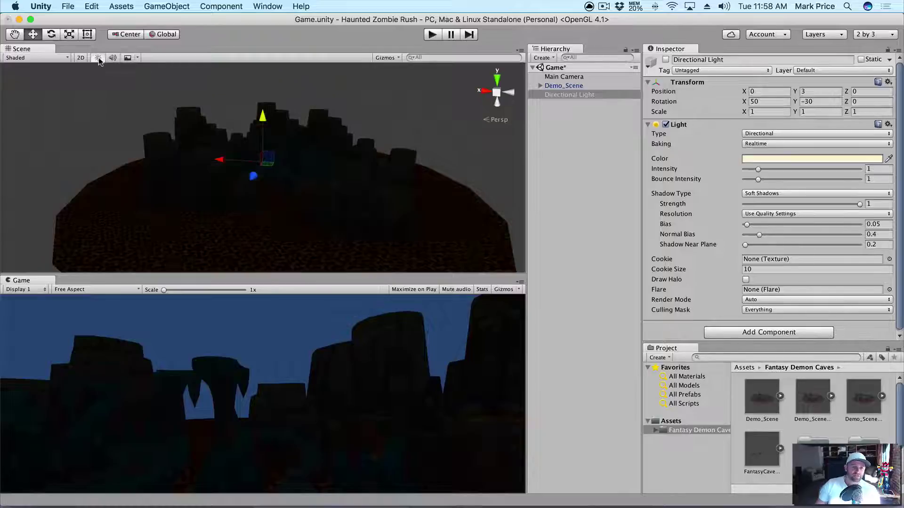
pyautogui.click(98, 58)
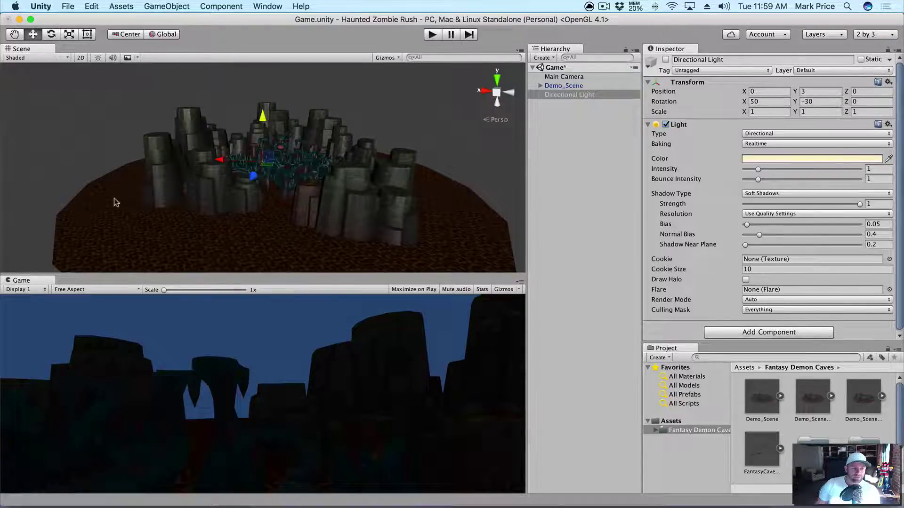
pyautogui.click(665, 59)
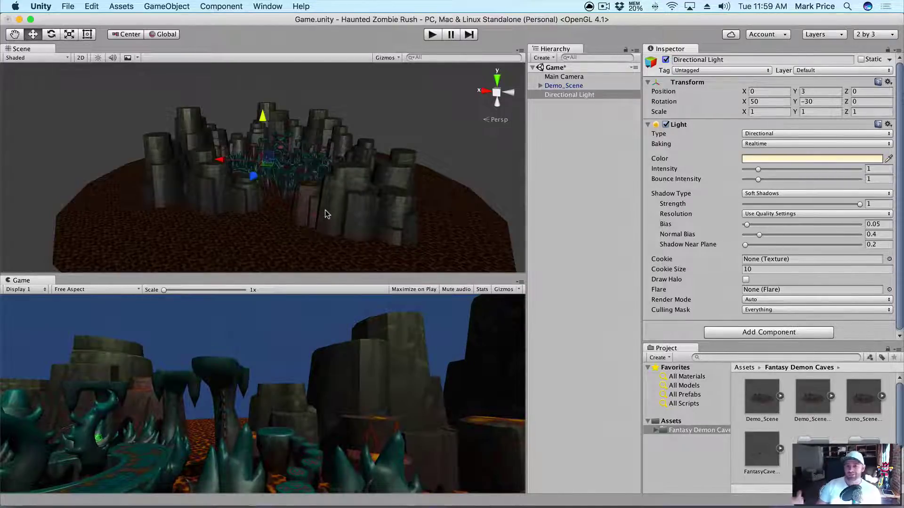
# - Rotate Demo_Scene about its Y axis to about -165 degrees so the demon statue faces the Main Camera
pyautogui.click(564, 76)
pyautogui.keyDown('alt'); pyautogui.moveTo(330, 177); pyautogui.dragTo(96, 159); pyautogui.keyUp('alt')
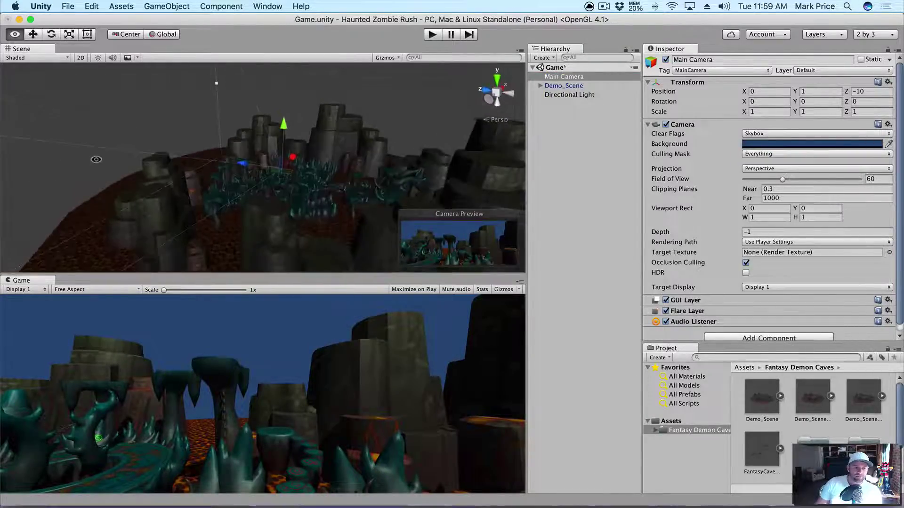
pyautogui.scroll(-3, 207, 143)
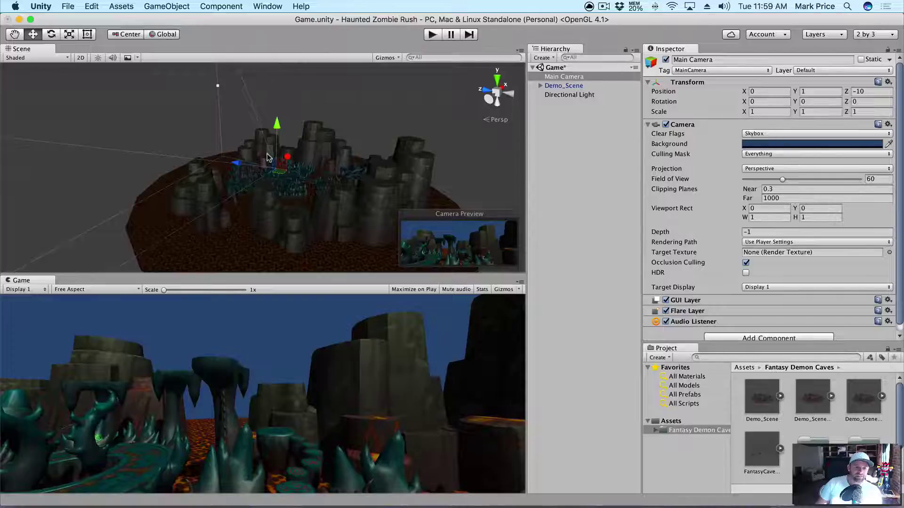
pyautogui.click(564, 86)
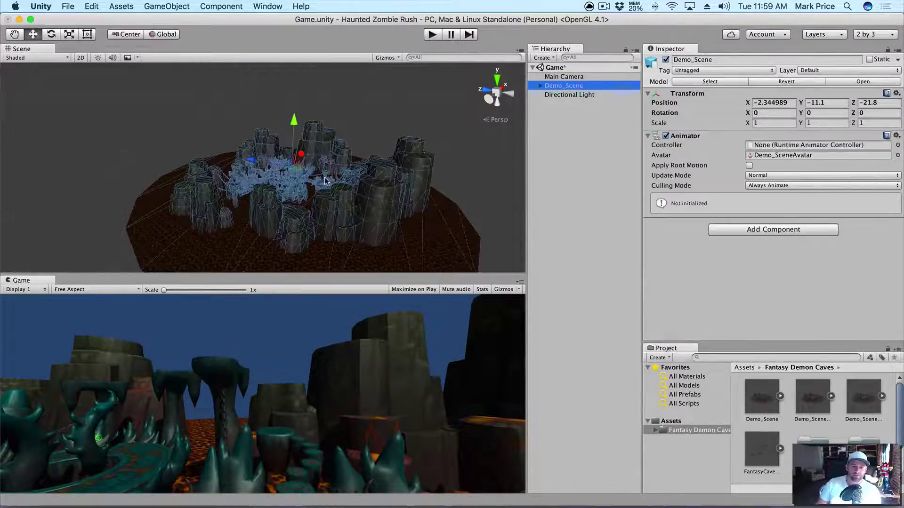
pyautogui.press('e')
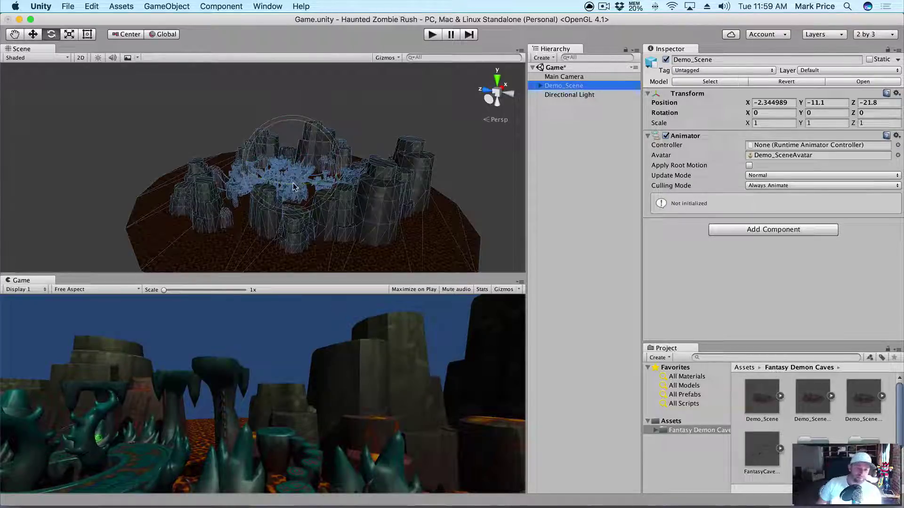
pyautogui.moveTo(292, 183); pyautogui.dragTo(587, 84)
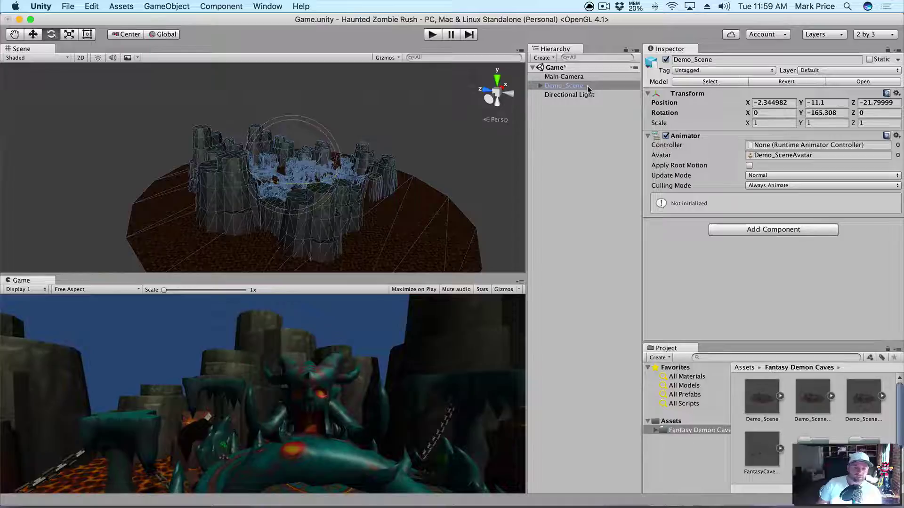
# - Move Demo_Scene along the X axis to an X position of about -8
pyautogui.click(571, 77)
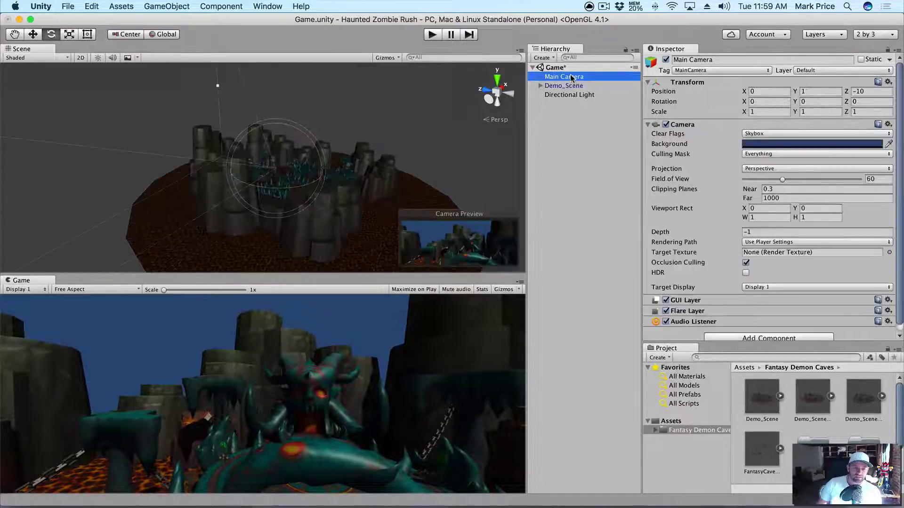
pyautogui.keyDown('alt'); pyautogui.moveTo(278, 191); pyautogui.dragTo(217, 185); pyautogui.keyUp('alt')
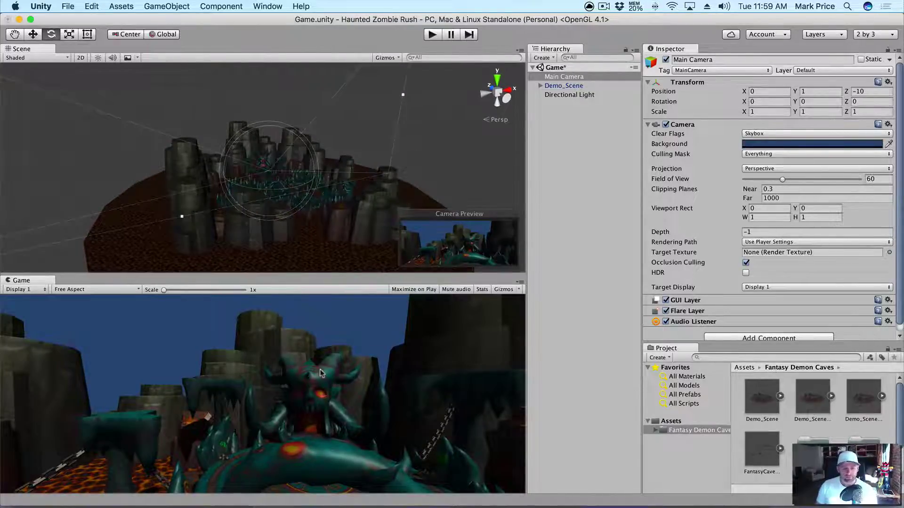
pyautogui.click(556, 86)
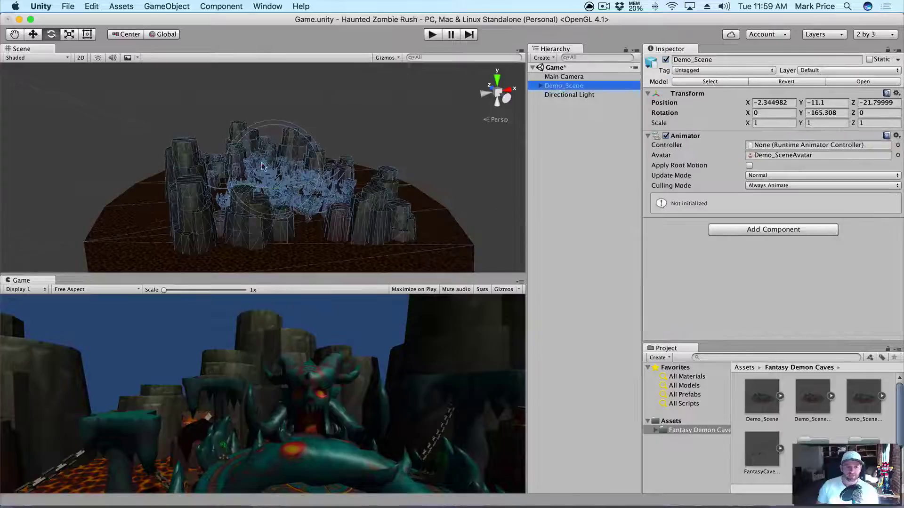
pyautogui.press('w')
pyautogui.moveTo(308, 167)
pyautogui.mouseDown()
pyautogui.moveTo(290, 165)
pyautogui.moveTo(319, 163)
pyautogui.moveTo(300, 164)
pyautogui.mouseUp()
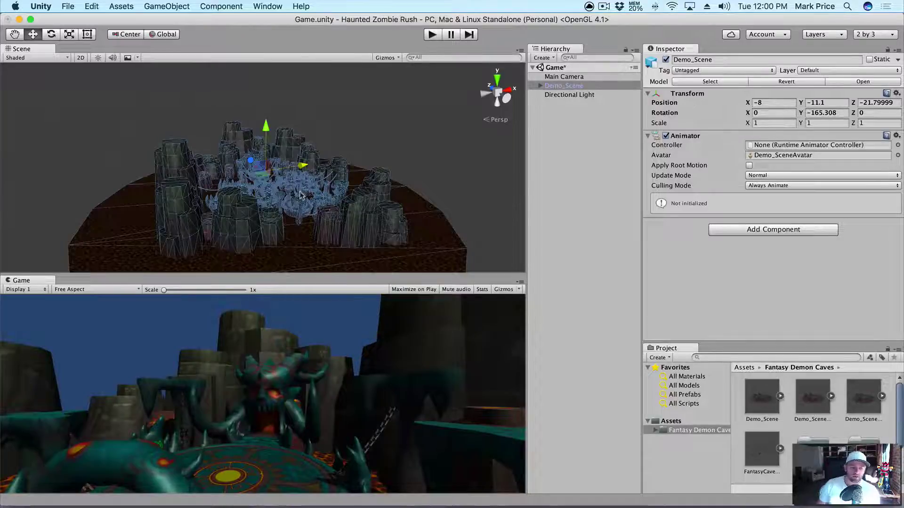
# - Rotate Demo_Scene about its Y axis to about -176 degrees and check the Main Camera's placement from above
pyautogui.press('e')
pyautogui.moveTo(271, 191)
pyautogui.mouseDown()
pyautogui.moveTo(294, 185)
pyautogui.moveTo(276, 190)
pyautogui.mouseUp()
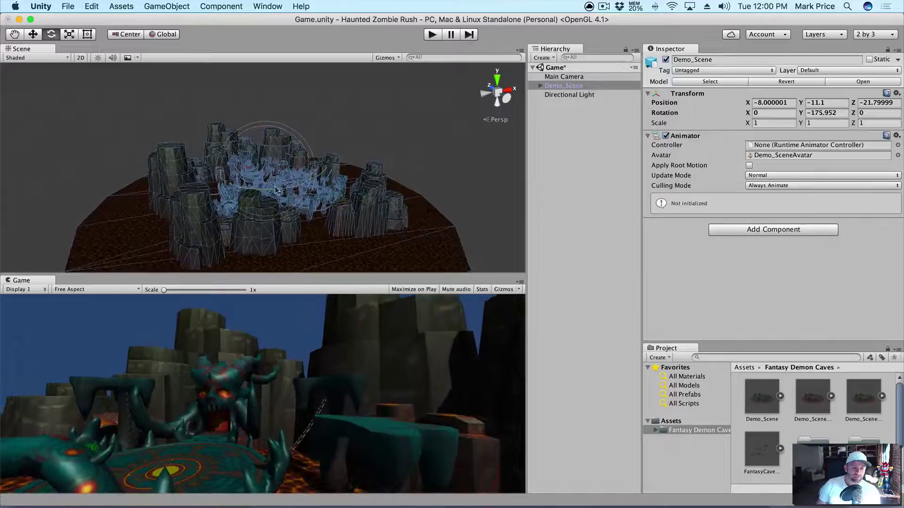
pyautogui.click(564, 77)
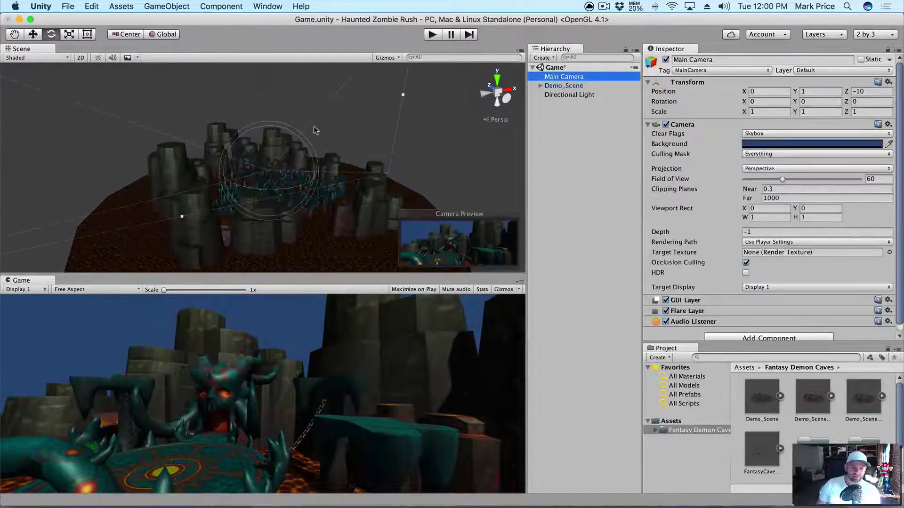
pyautogui.keyDown('alt'); pyautogui.moveTo(314, 130); pyautogui.dragTo(324, 190); pyautogui.keyUp('alt')
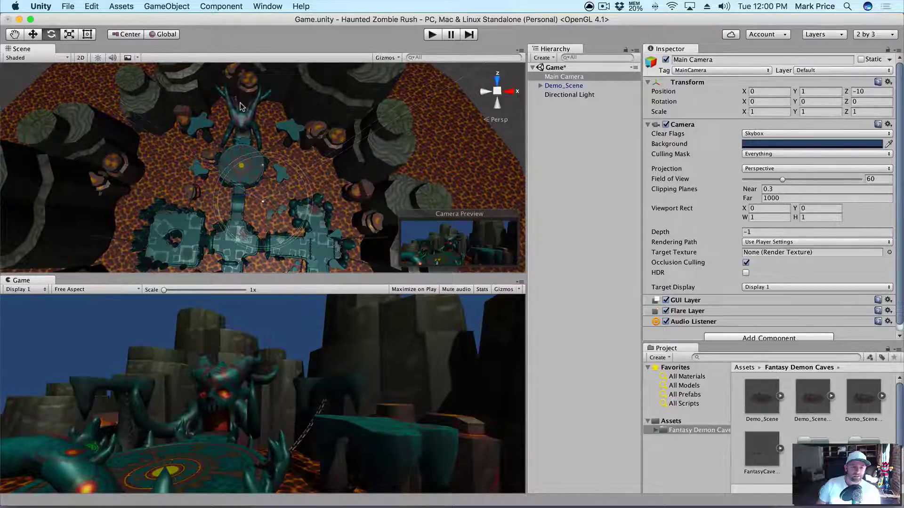
# - Rotate Demo_Scene about its Y axis to about -179 degrees and move it to X -0.6, Z -13
pyautogui.click(566, 86)
pyautogui.press('r')
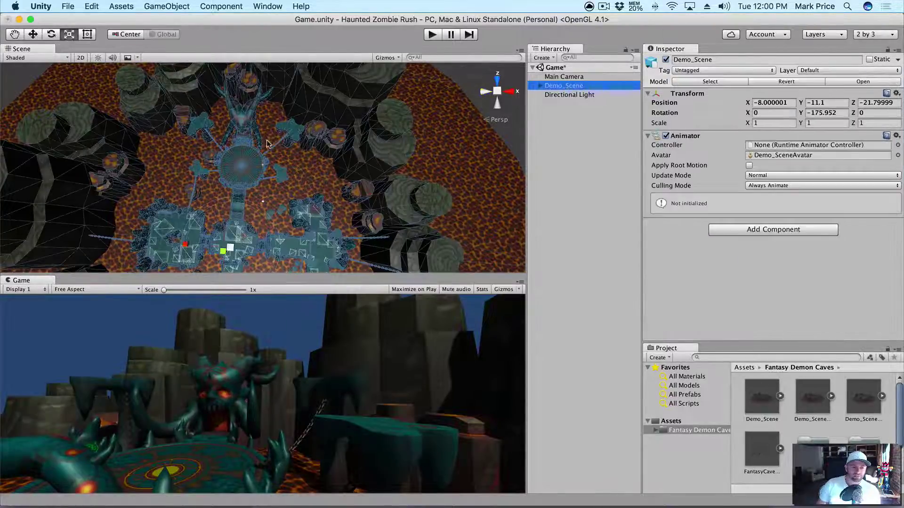
pyautogui.press('e')
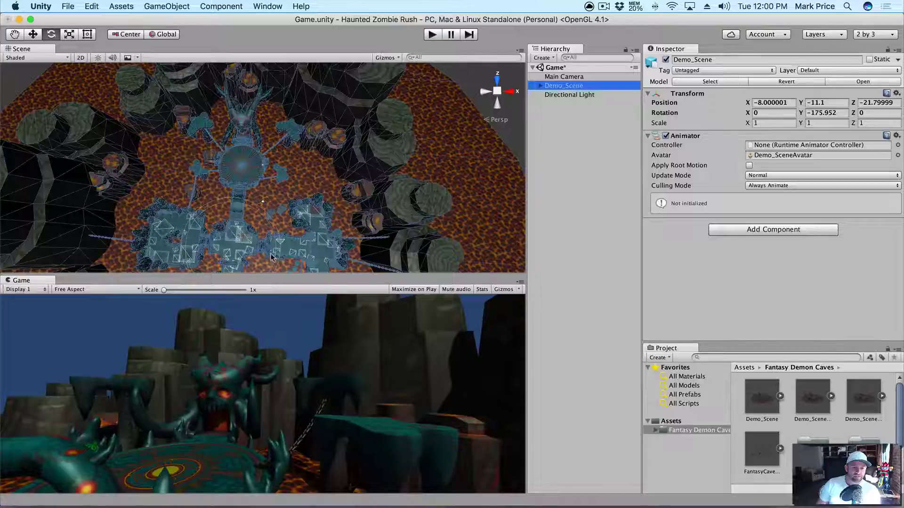
pyautogui.moveTo(274, 257); pyautogui.dragTo(296, 238)
pyautogui.press('w')
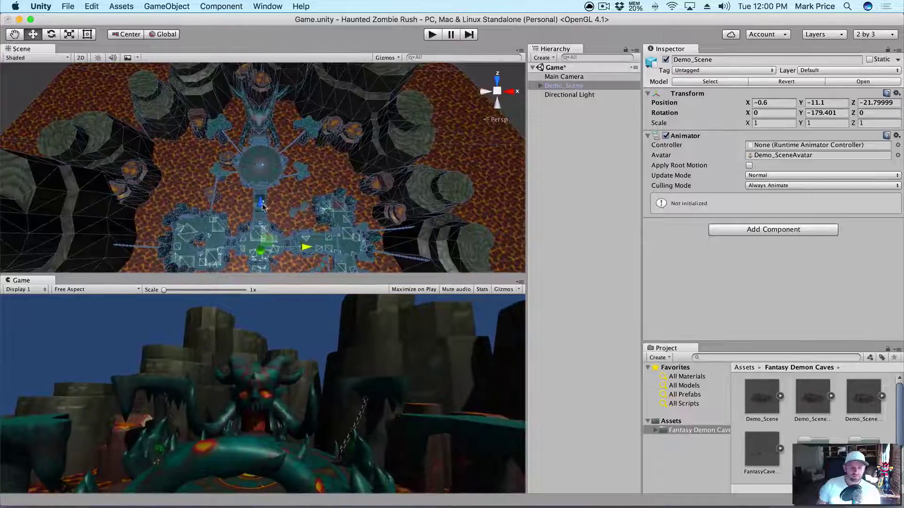
pyautogui.moveTo(262, 206); pyautogui.dragTo(262, 165)
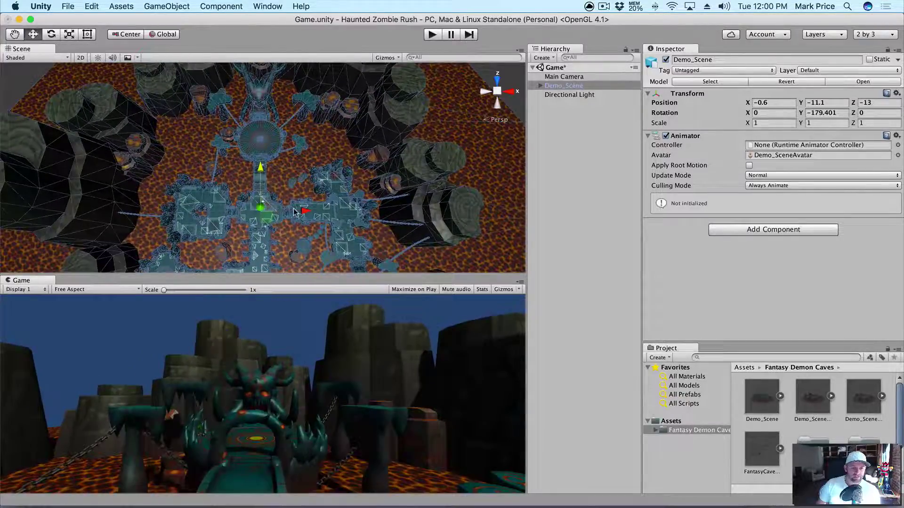
# - Rotate Demo_Scene about its Y axis to about -185 degrees and move it to X 0.4, Z -9.3
pyautogui.press('e')
pyautogui.moveTo(302, 238); pyautogui.dragTo(302, 225)
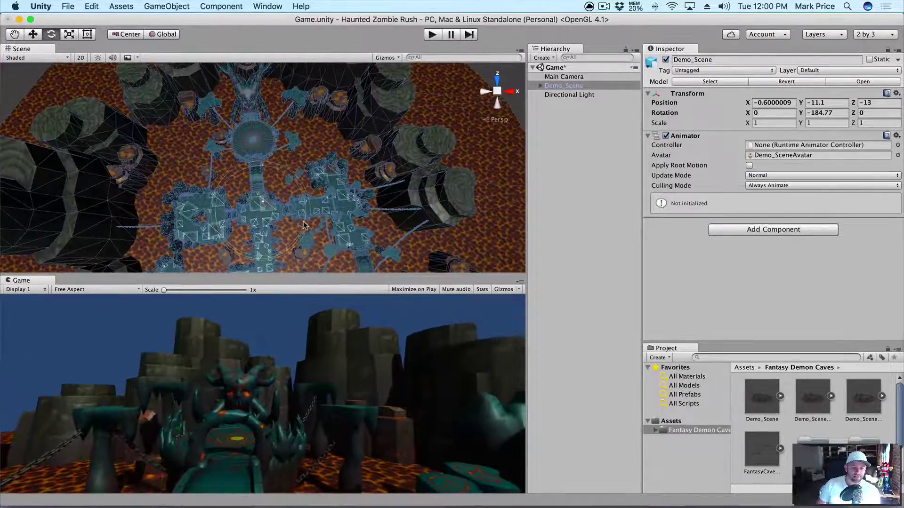
pyautogui.press('w')
pyautogui.moveTo(260, 171); pyautogui.dragTo(263, 156)
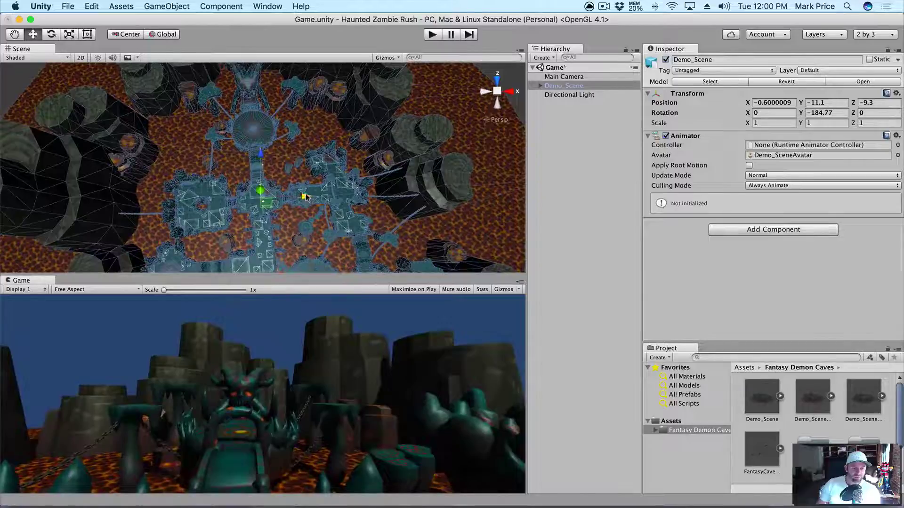
pyautogui.moveTo(304, 196); pyautogui.dragTo(310, 194)
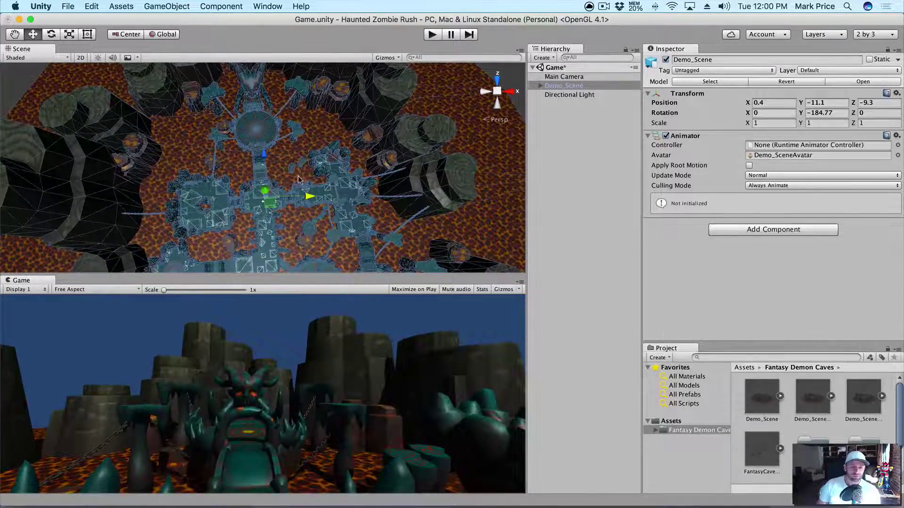
# - Check the Main Camera's coverage from above and delete the round lava floor Cylinder001, accepting the break of the prefab instance
pyautogui.scroll(-5, 295, 184)
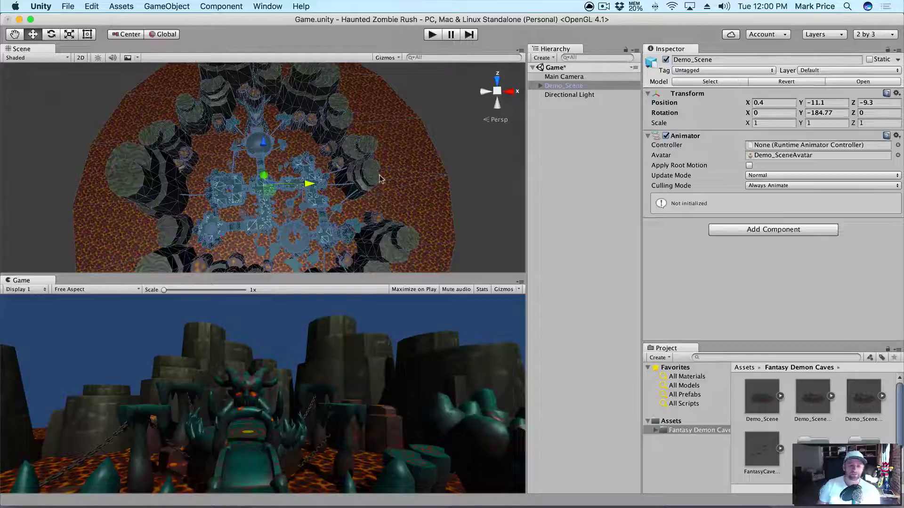
pyautogui.scroll(-1, 356, 182)
pyautogui.scroll(-2, 294, 244)
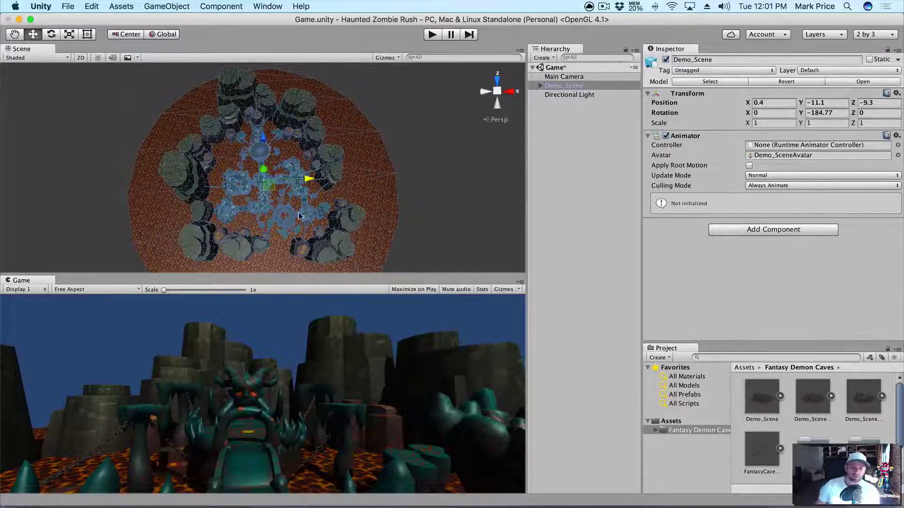
pyautogui.click(573, 68)
pyautogui.click(564, 78)
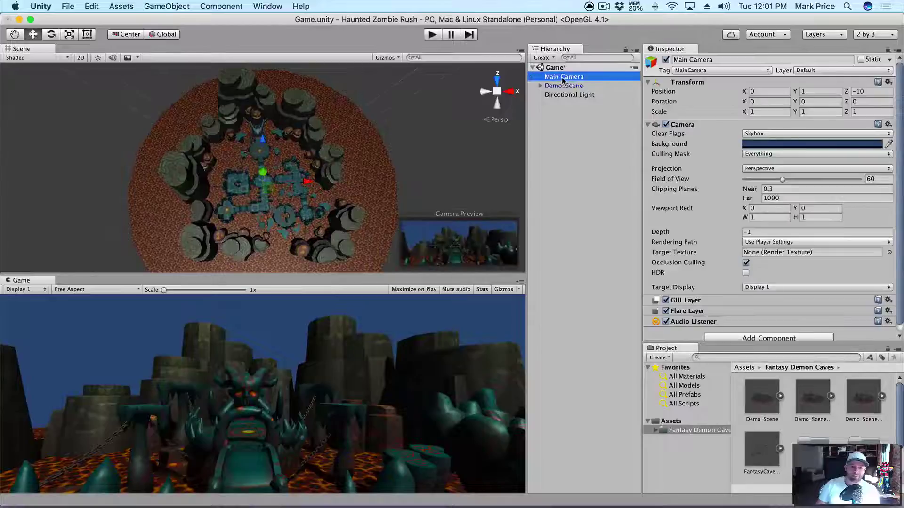
pyautogui.scroll(-3, 325, 211)
pyautogui.click(324, 219)
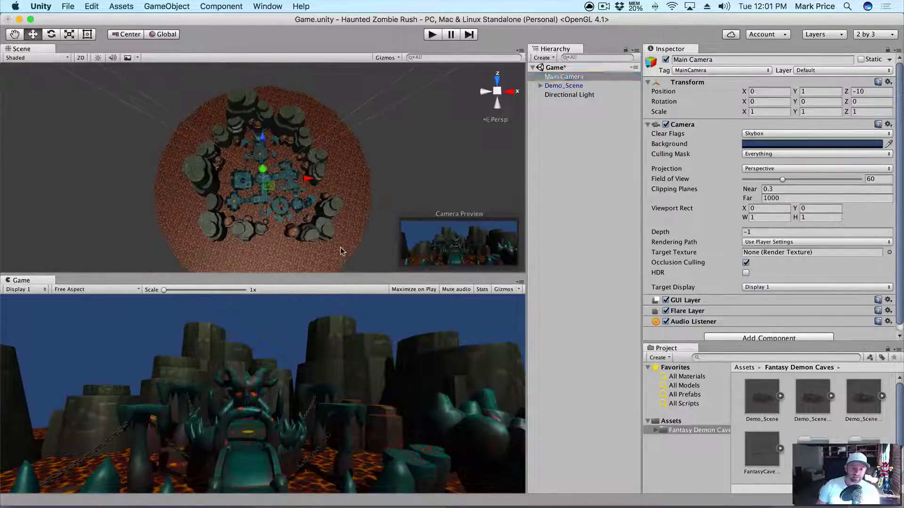
pyautogui.click(328, 234)
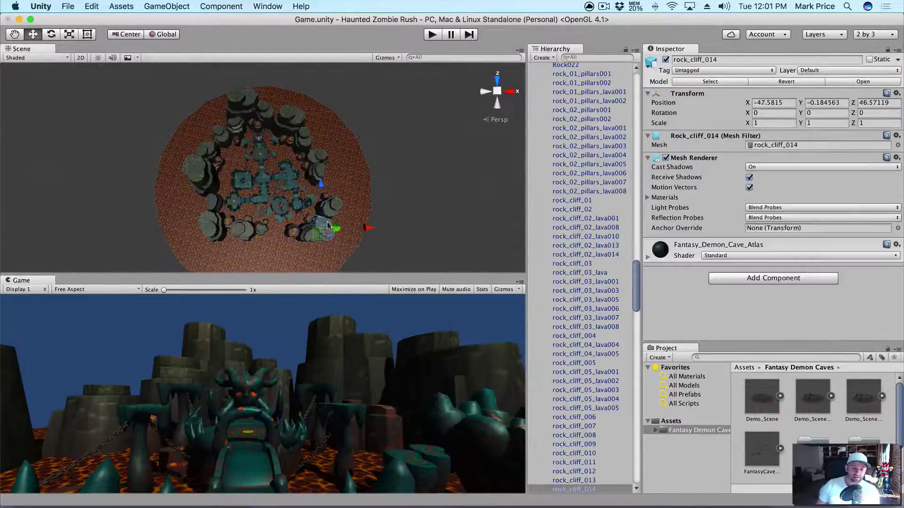
pyautogui.click(352, 205)
pyautogui.click(352, 205)
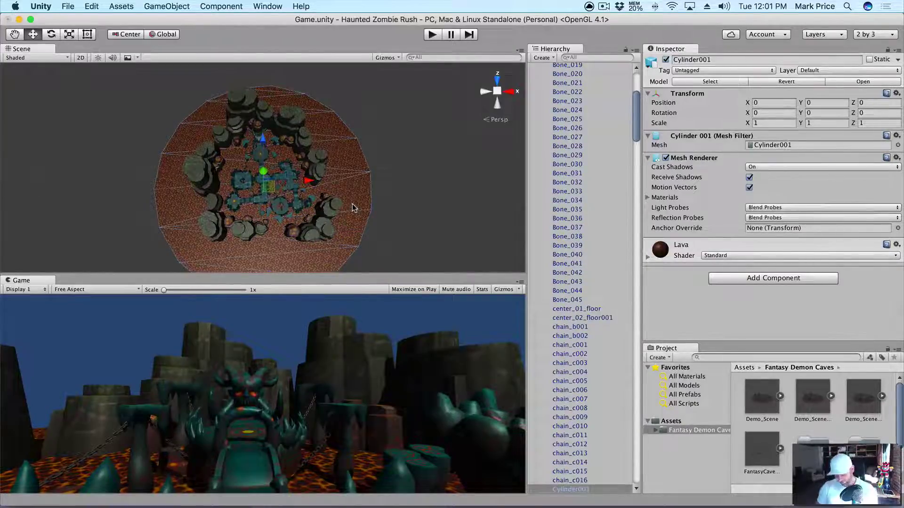
pyautogui.press('Delete')
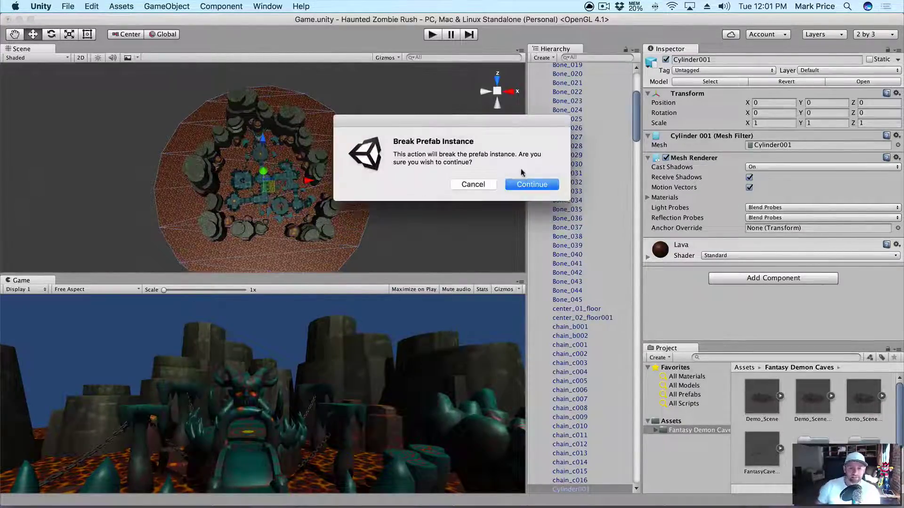
pyautogui.click(522, 183)
# - Delete the whole rear row of rock cliffs and lava rocks behind the Main Camera, including rock_cliff_013, 014 and 015
pyautogui.click(306, 231)
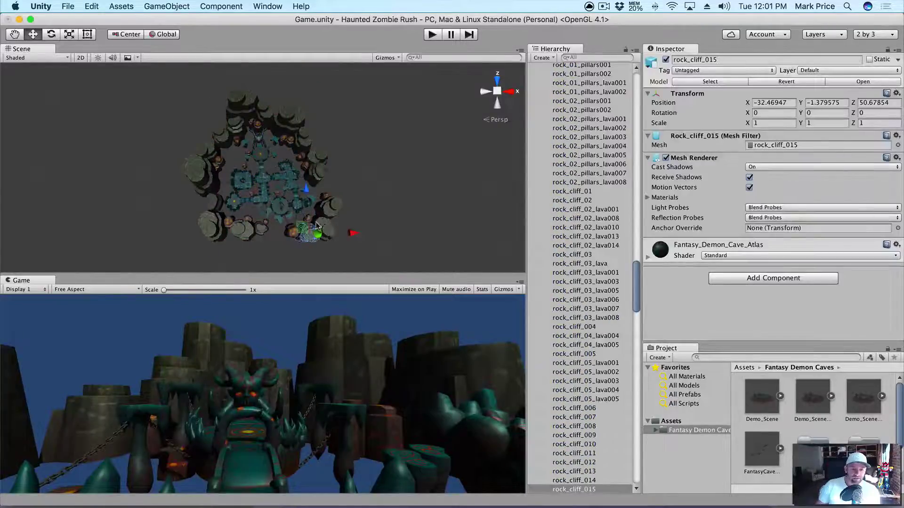
pyautogui.keyDown('shift'); pyautogui.click(333, 207); pyautogui.keyUp('shift')
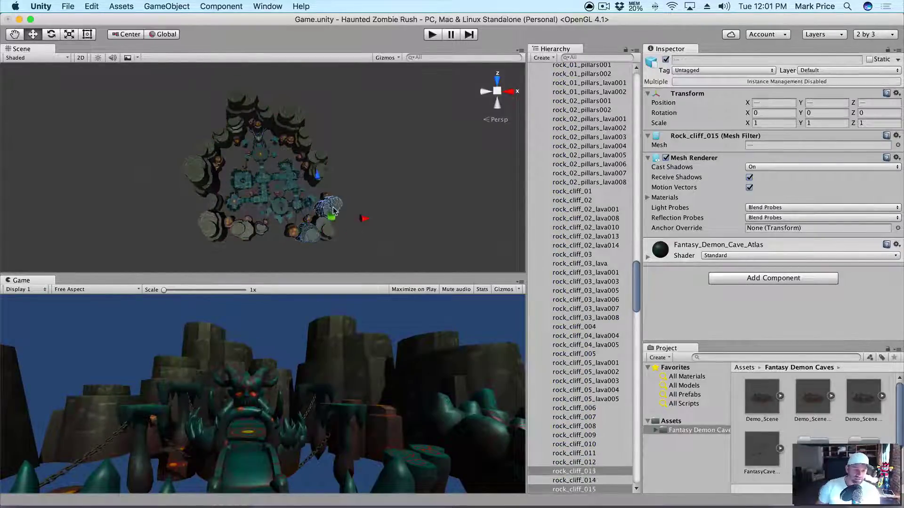
pyautogui.keyDown('shift'); pyautogui.click(330, 234); pyautogui.keyUp('shift')
pyautogui.keyDown('shift'); pyautogui.click(294, 231); pyautogui.keyUp('shift')
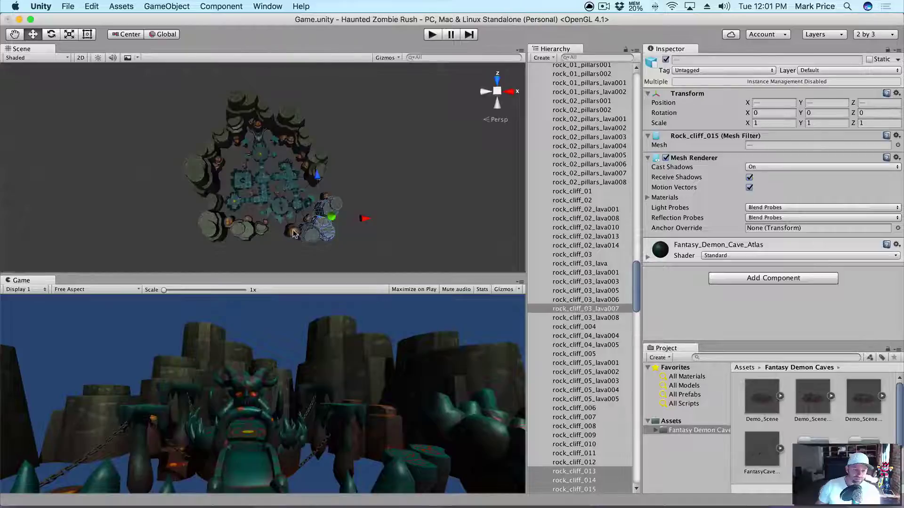
pyautogui.keyDown('shift'); pyautogui.click(324, 233); pyautogui.keyUp('shift')
pyautogui.keyDown('shift'); pyautogui.click(324, 236); pyautogui.keyUp('shift')
pyautogui.keyDown('shift'); pyautogui.moveTo(324, 235); pyautogui.dragTo(365, 250); pyautogui.keyUp('shift')
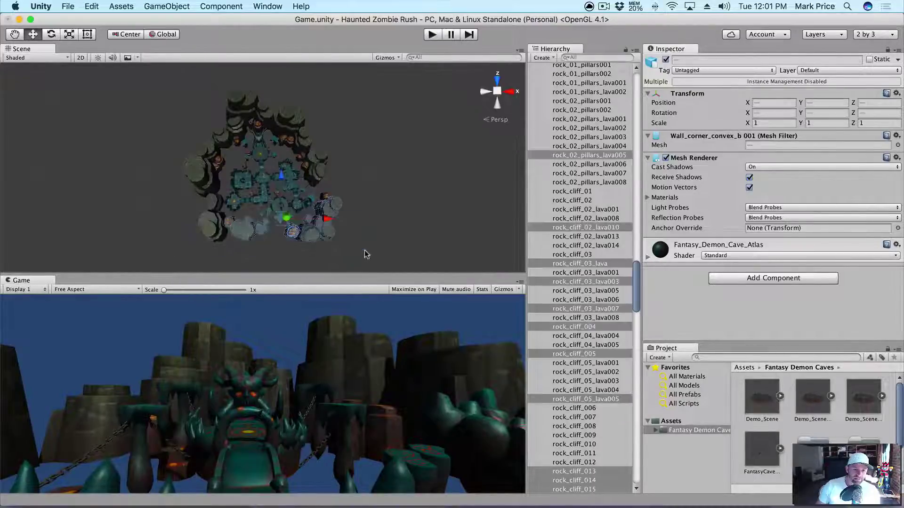
pyautogui.keyDown('shift'); pyautogui.moveTo(166, 198); pyautogui.dragTo(362, 244); pyautogui.keyUp('shift')
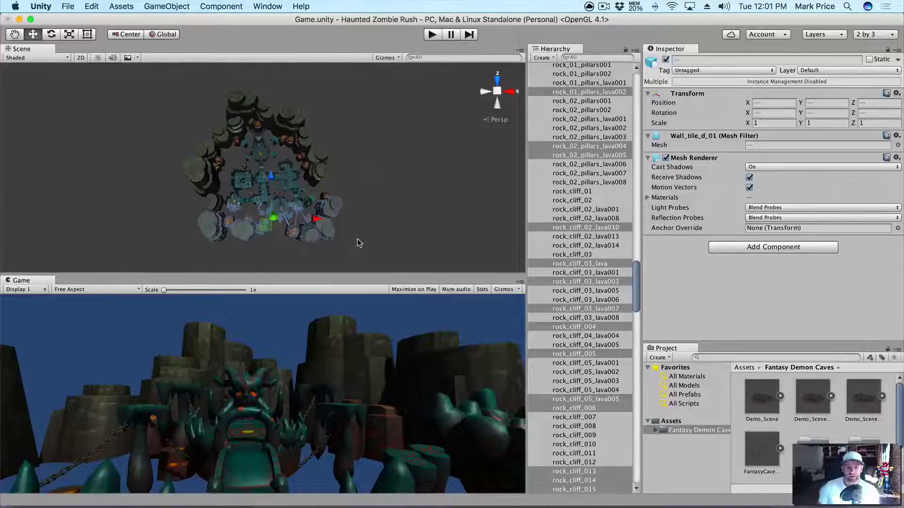
pyautogui.press('super+BackSpace')
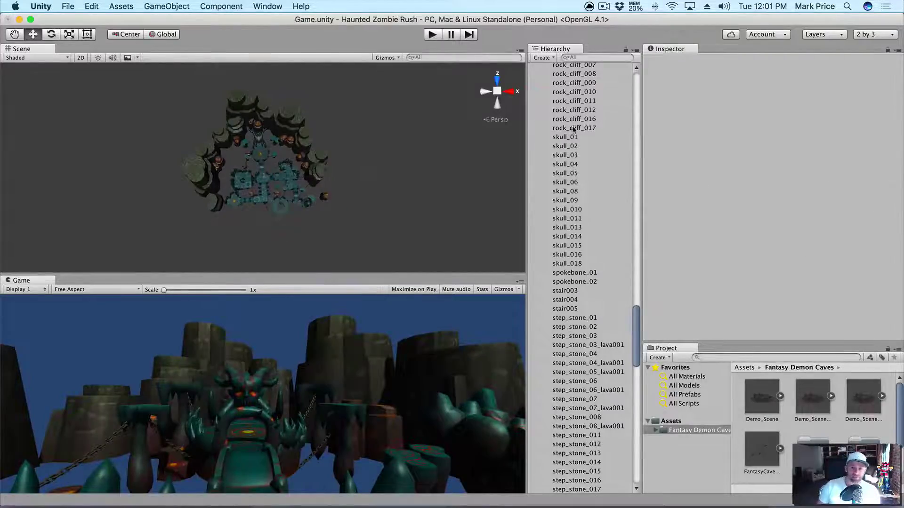
# - Check the Main Camera's position from above and delete the rearmost strip of platforms, bones, chains and rocks behind it
pyautogui.scroll(20, 558, 132)
pyautogui.click(541, 87)
pyautogui.click(564, 77)
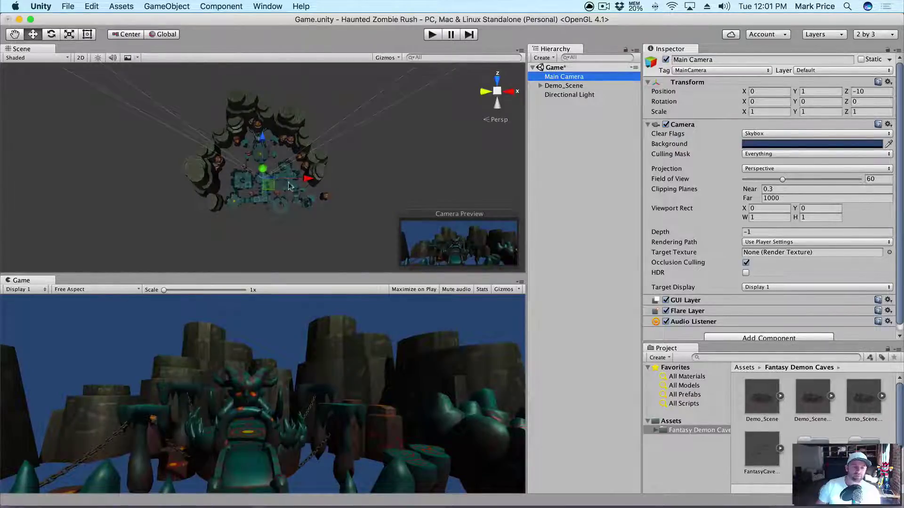
pyautogui.moveTo(334, 227); pyautogui.dragTo(175, 188)
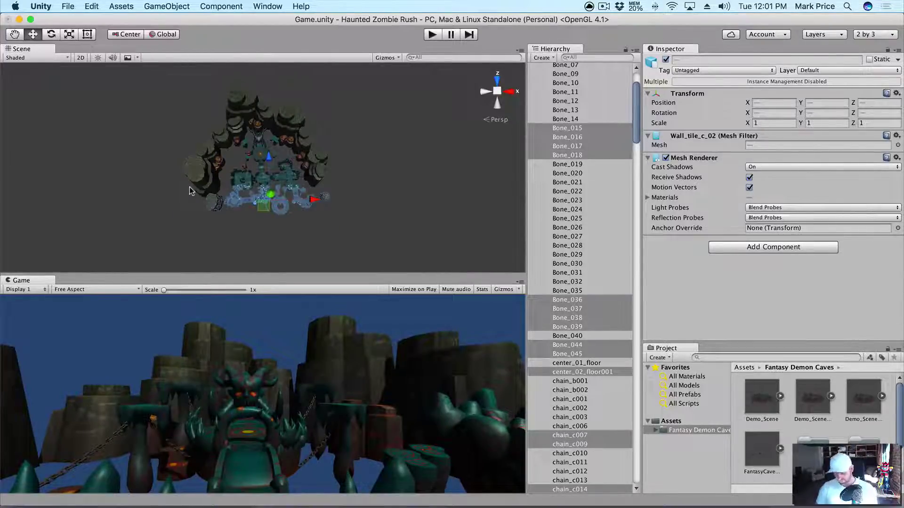
pyautogui.press('super+BackSpace')
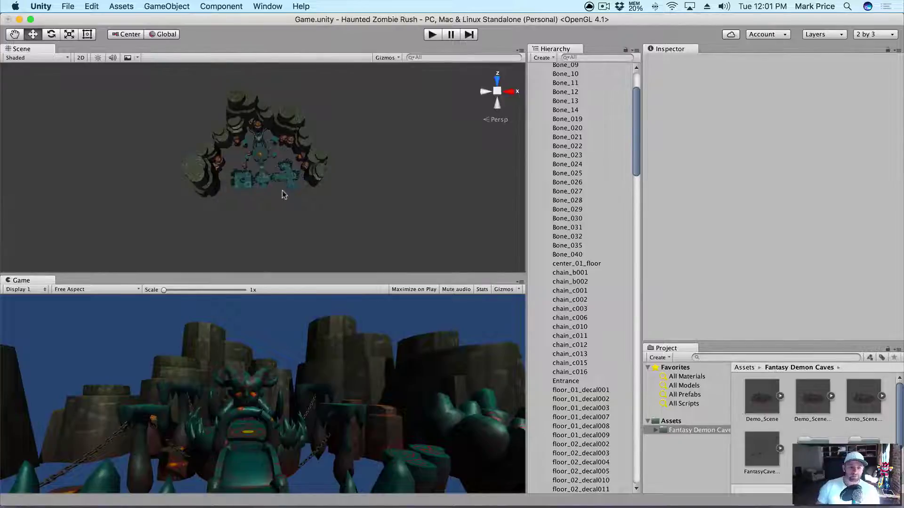
# - Recheck the Main Camera's coverage and delete the group of floor decals and stone pieces at the left platform's rear
pyautogui.scroll(4, 586, 111)
pyautogui.click(565, 77)
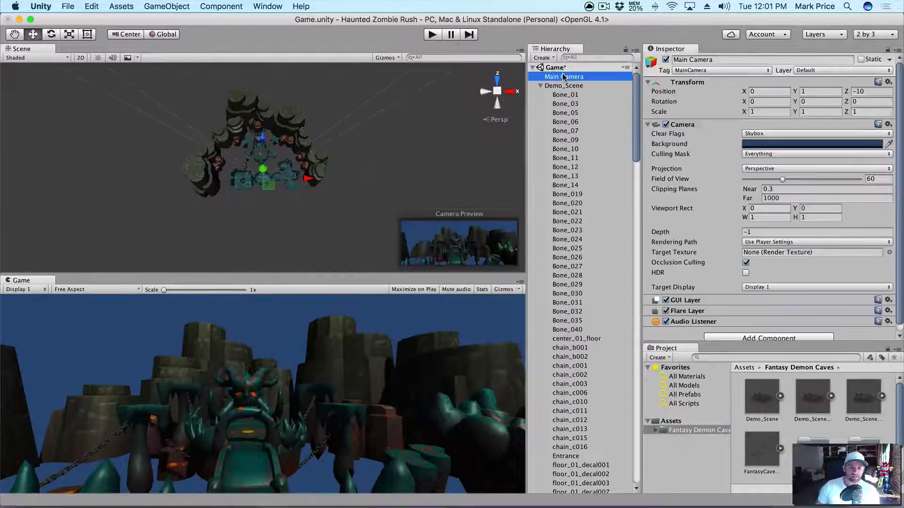
pyautogui.moveTo(250, 201); pyautogui.dragTo(236, 176)
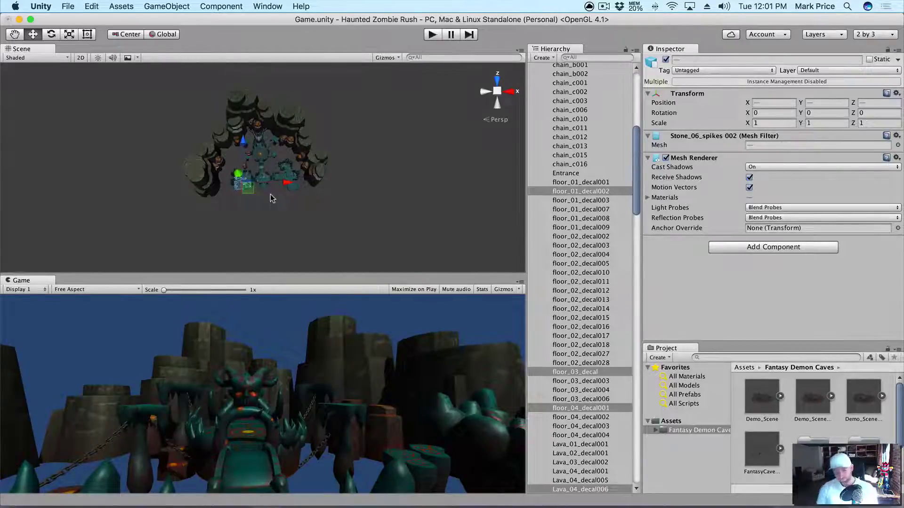
pyautogui.press('super+BackSpace')
# - Delete the walkway modules, stone arches and stepping stones protruding from the rear of the left, center and right platforms
pyautogui.click(290, 185)
pyautogui.scroll(-8, 305, 197)
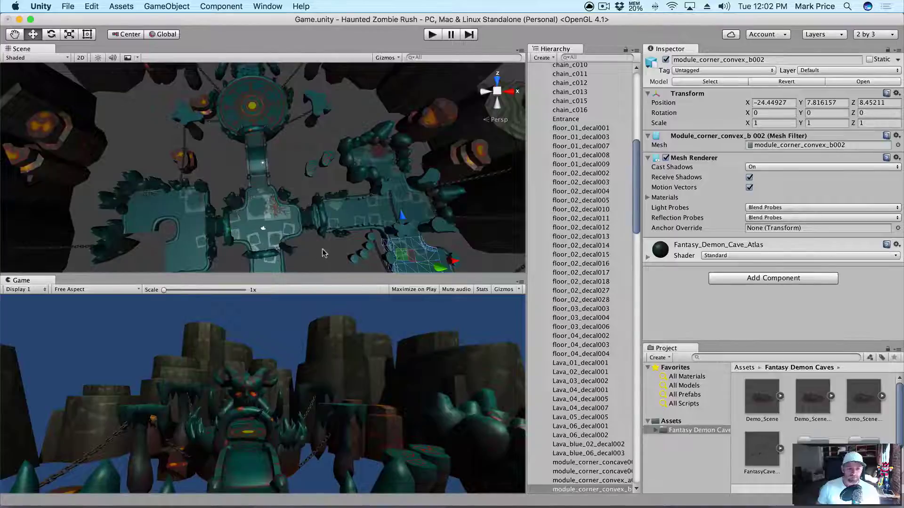
pyautogui.moveTo(313, 244); pyautogui.dragTo(306, 207, button='middle')
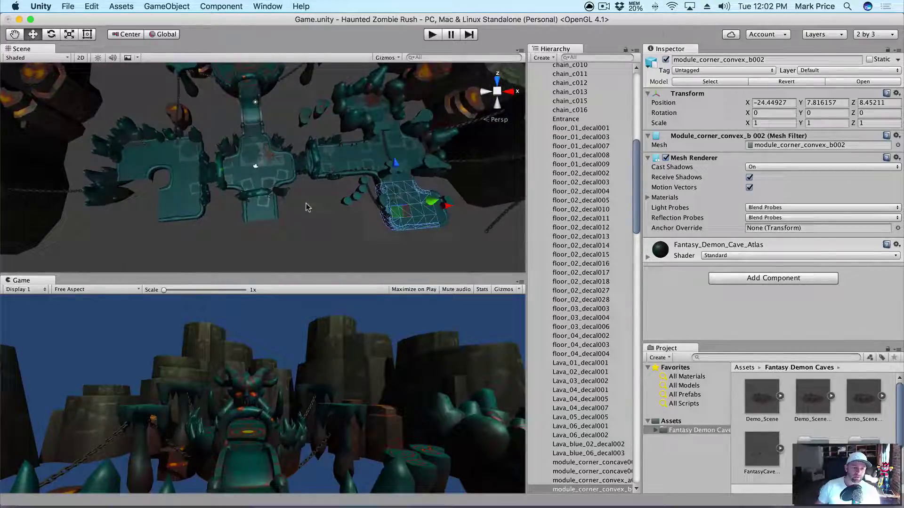
pyautogui.keyDown('shift'); pyautogui.click(257, 201); pyautogui.keyUp('shift')
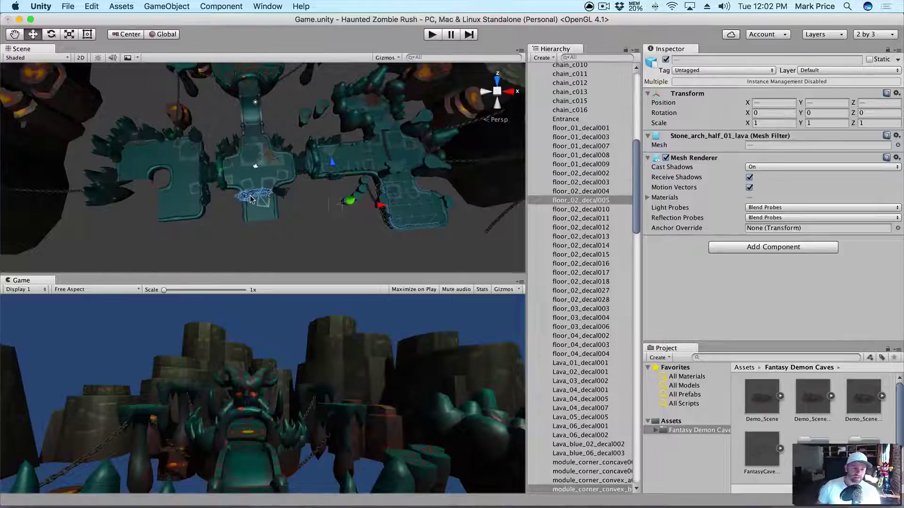
pyautogui.keyDown('shift'); pyautogui.click(271, 215); pyautogui.keyUp('shift')
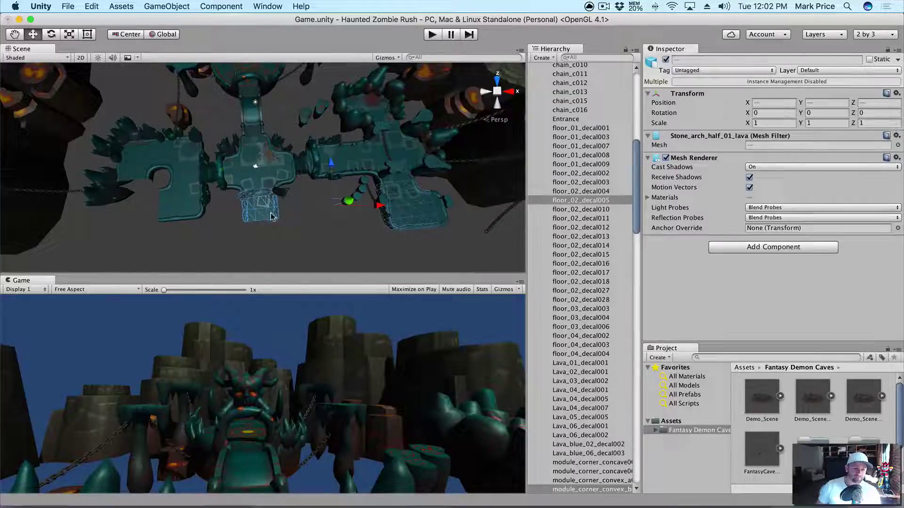
pyautogui.keyDown('shift'); pyautogui.click(178, 205); pyautogui.keyUp('shift')
pyautogui.keyDown('shift'); pyautogui.click(392, 174); pyautogui.keyUp('shift')
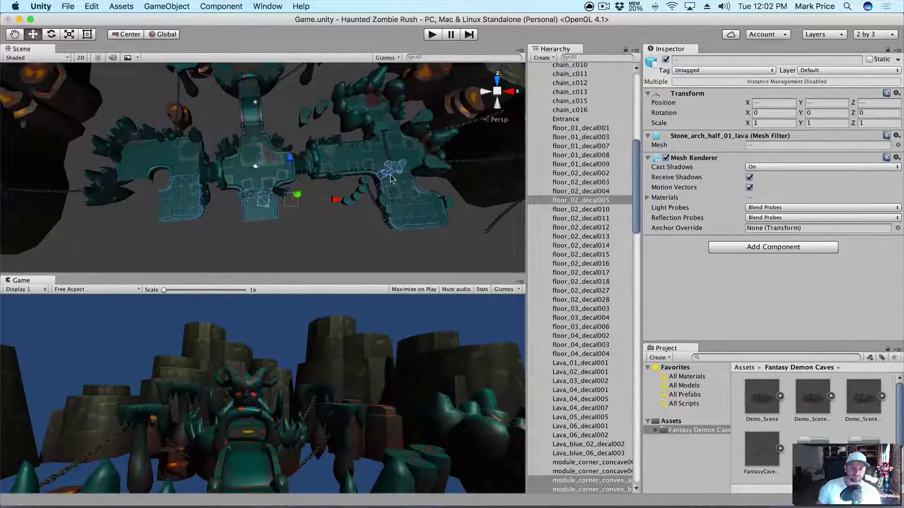
pyautogui.keyDown('shift'); pyautogui.click(357, 191); pyautogui.keyUp('shift')
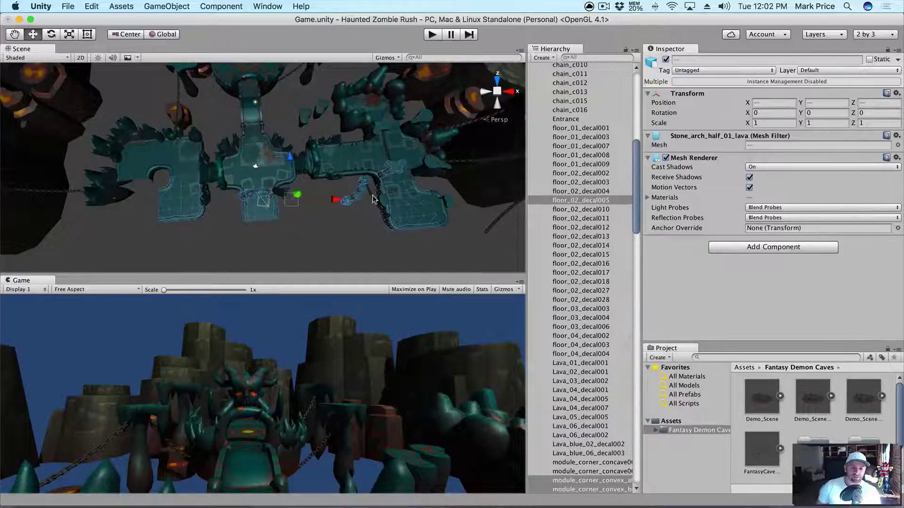
pyautogui.press('super+BackSpace')
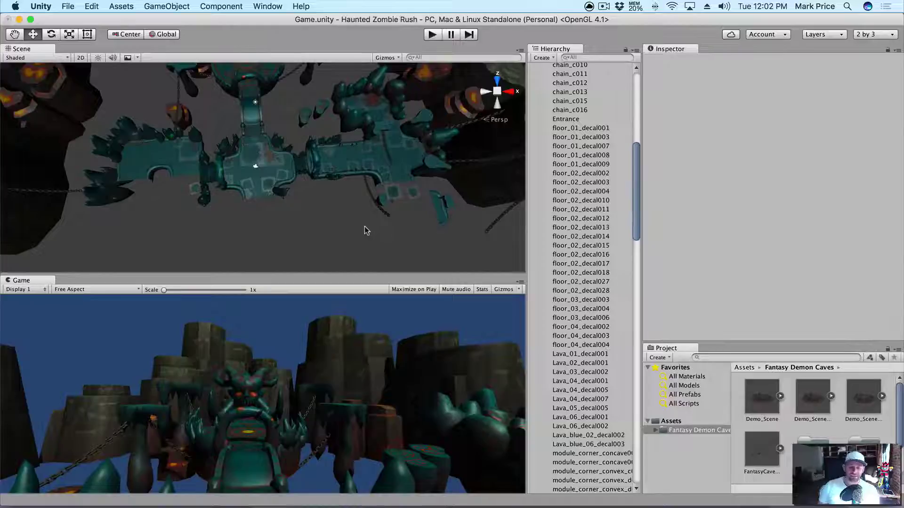
# - Delete the leftover step_stone_07 and the loose stone piece behind the right platform
pyautogui.click(381, 204)
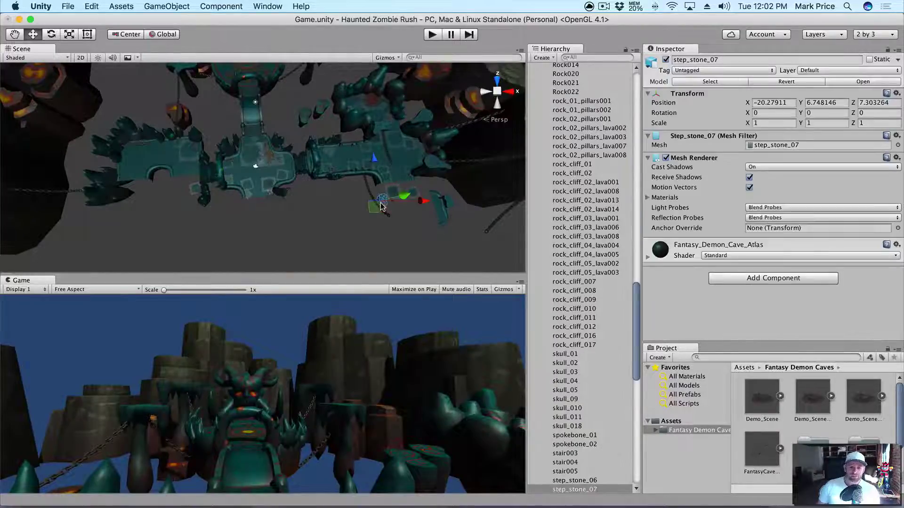
pyautogui.press('super+BackSpace')
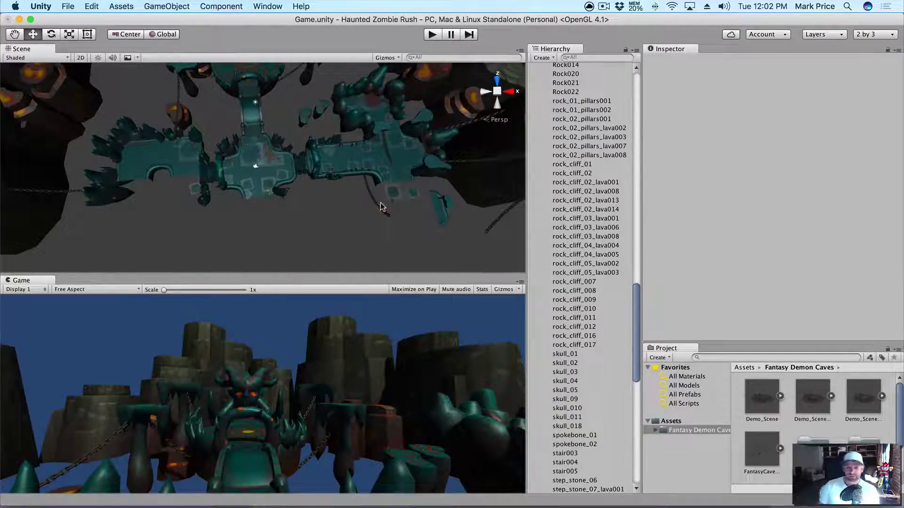
pyautogui.click(441, 210)
pyautogui.press('super+BackSpace')
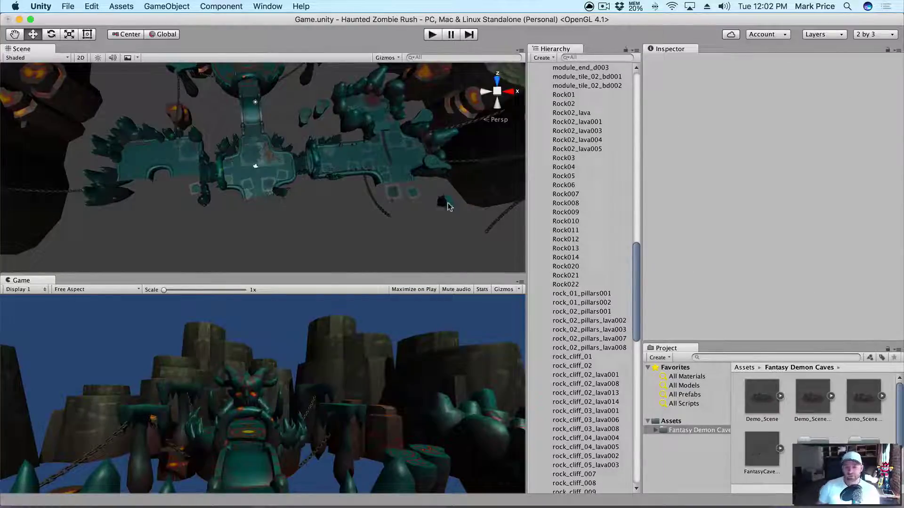
# - Delete the loose rock piece, Bone_05 and chain_c006 lying behind the right platform
pyautogui.click(448, 204)
pyautogui.press('super+BackSpace')
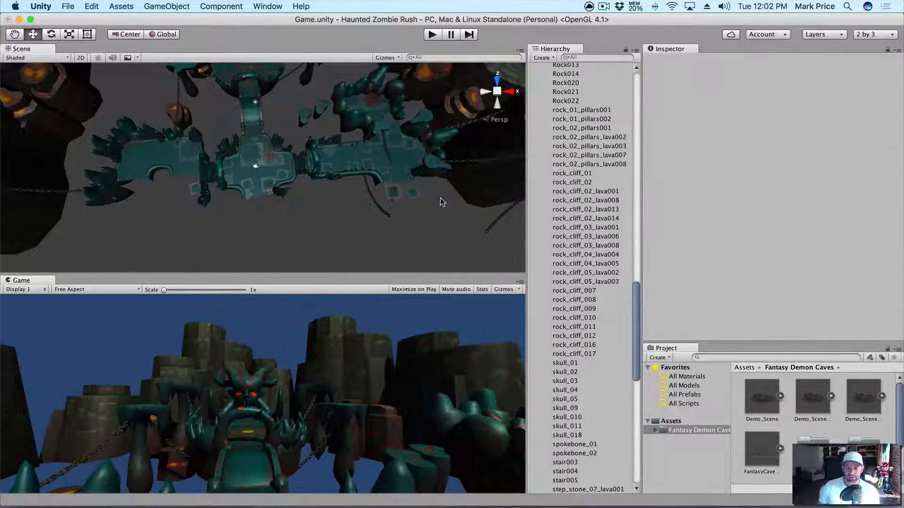
pyautogui.click(439, 197)
pyautogui.click(389, 196)
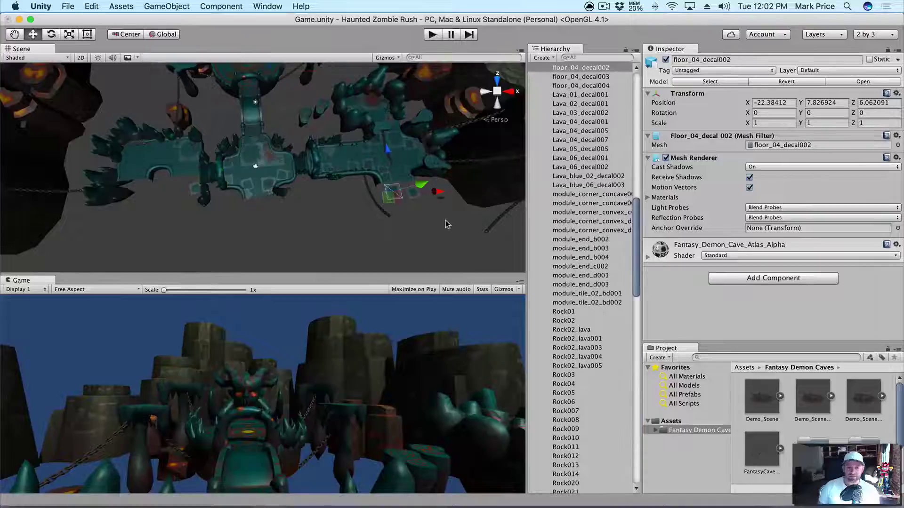
pyautogui.press('super+BackSpace')
pyautogui.click(386, 190)
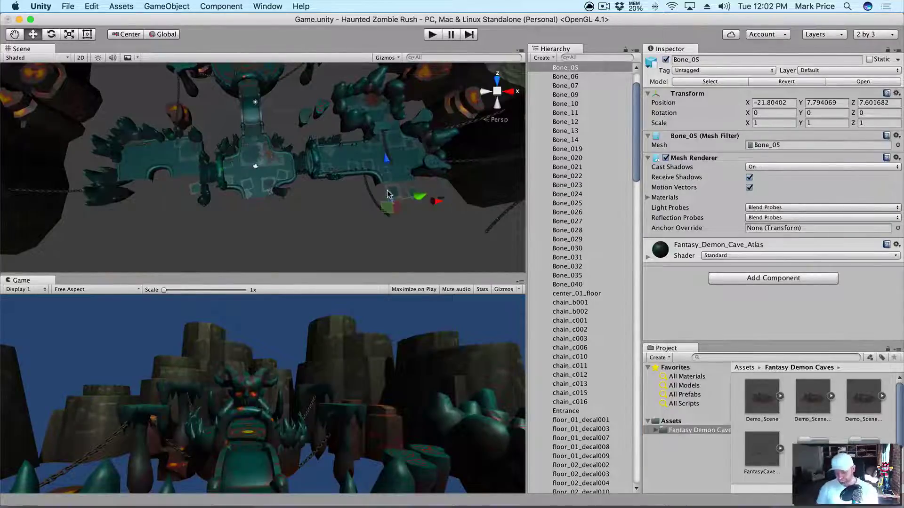
pyautogui.press('super+BackSpace')
pyautogui.click(383, 212)
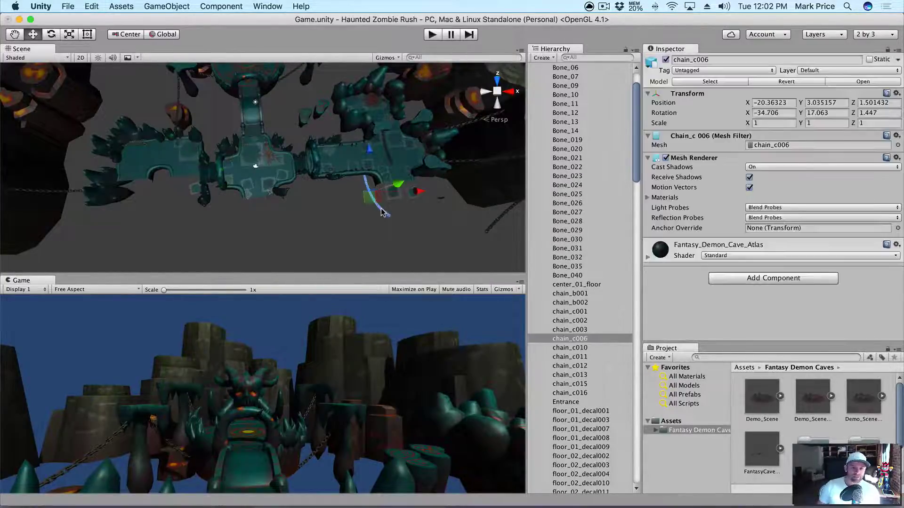
pyautogui.press('super+BackSpace')
# - Delete chain_c003 beside the right-hand cliff and chain_b002 hanging above the right platform
pyautogui.click(386, 150)
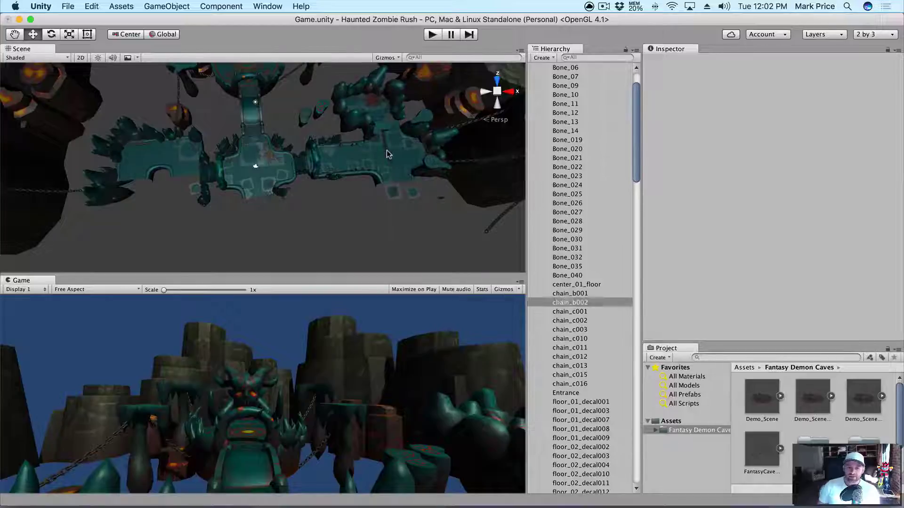
pyautogui.scroll(3, 417, 184)
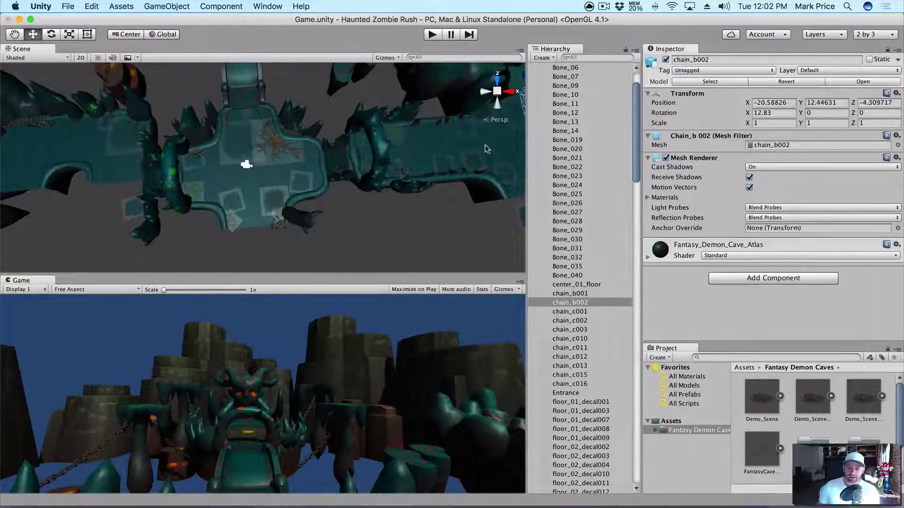
pyautogui.scroll(2, 485, 149)
pyautogui.scroll(-5, 414, 200)
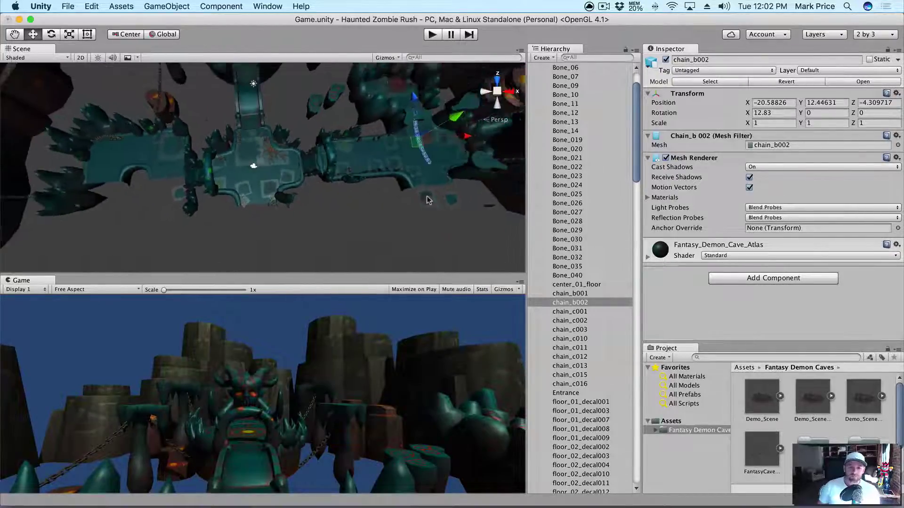
pyautogui.scroll(2, 437, 204)
pyautogui.click(471, 214)
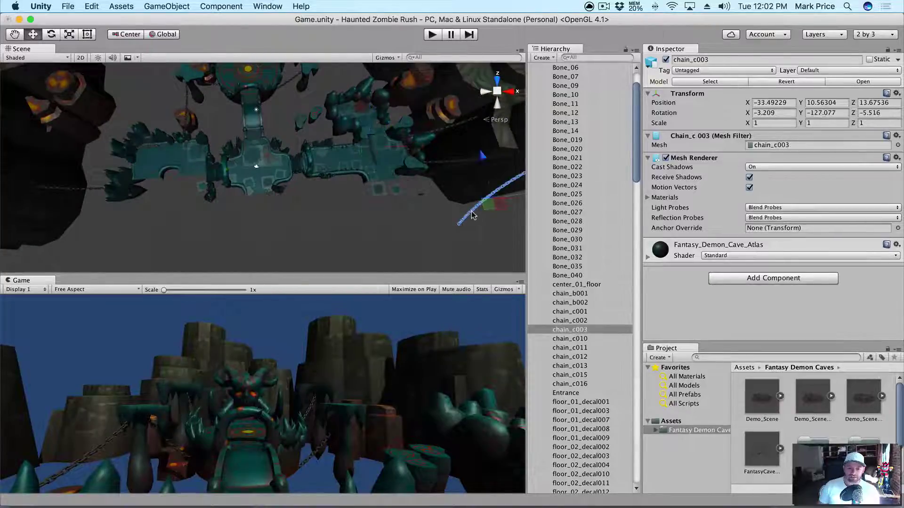
pyautogui.press('super+BackSpace')
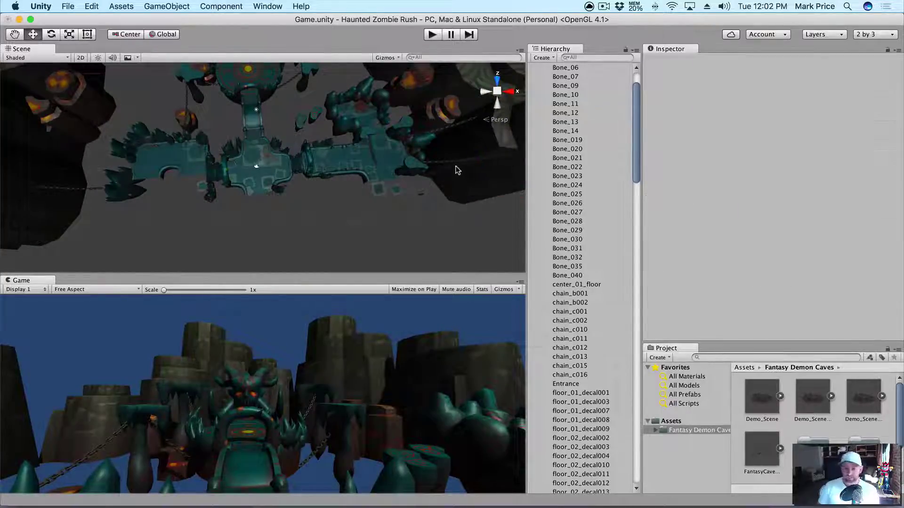
pyautogui.click(371, 158)
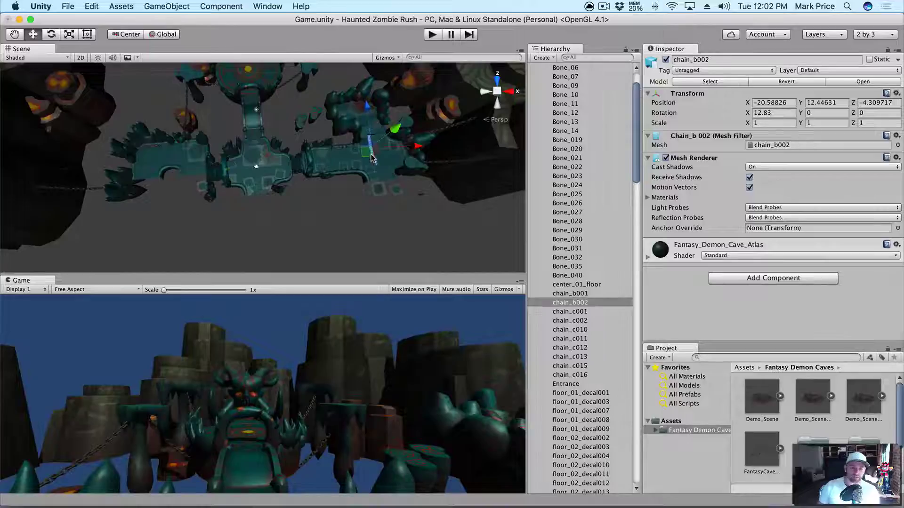
pyautogui.press('super+BackSpace')
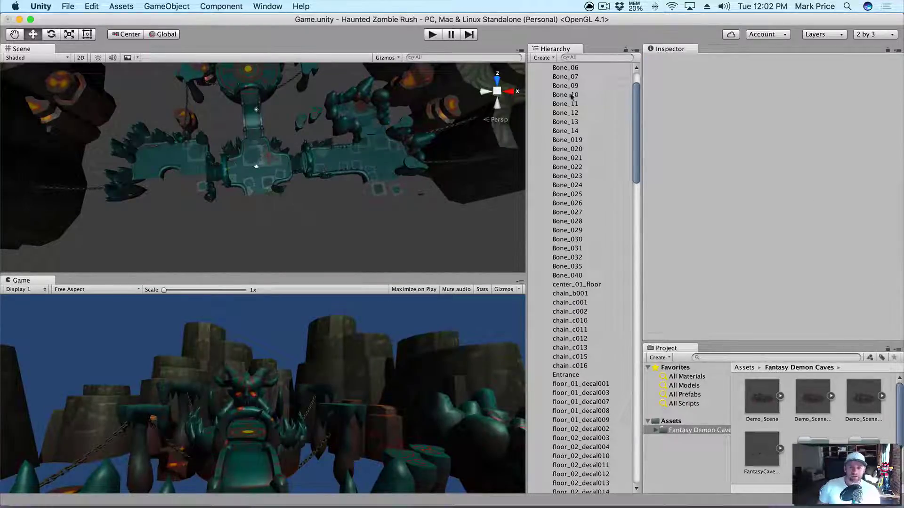
# - Check where the Main Camera sits and delete the floor decals around the rear half of the center platform
pyautogui.scroll(3, 569, 95)
pyautogui.click(562, 76)
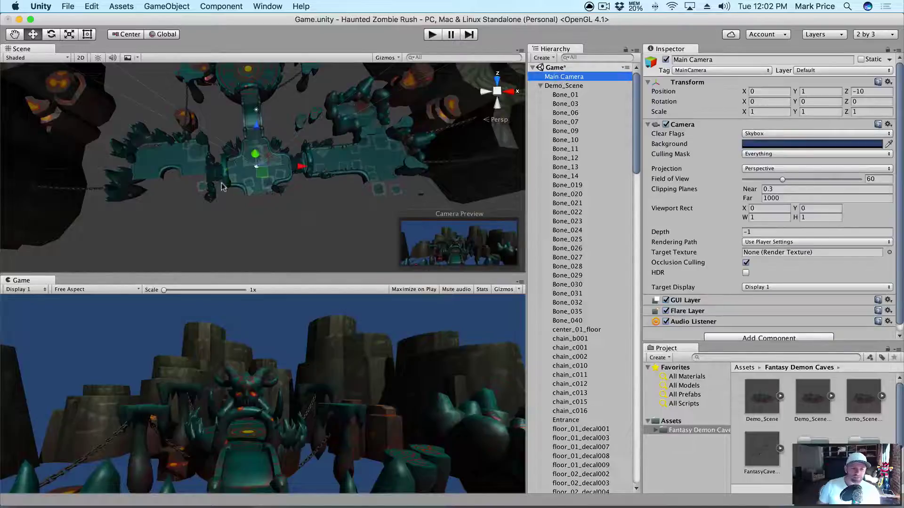
pyautogui.click(266, 186)
pyautogui.keyDown('shift'); pyautogui.click(250, 188); pyautogui.keyUp('shift')
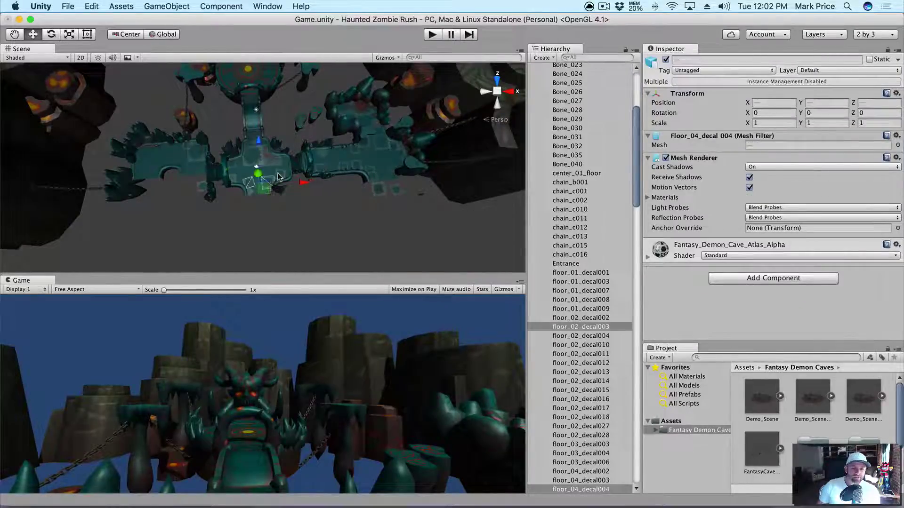
pyautogui.keyDown('shift'); pyautogui.click(277, 178); pyautogui.keyUp('shift')
pyautogui.keyDown('shift'); pyautogui.click(233, 181); pyautogui.keyUp('shift')
pyautogui.press('super+BackSpace')
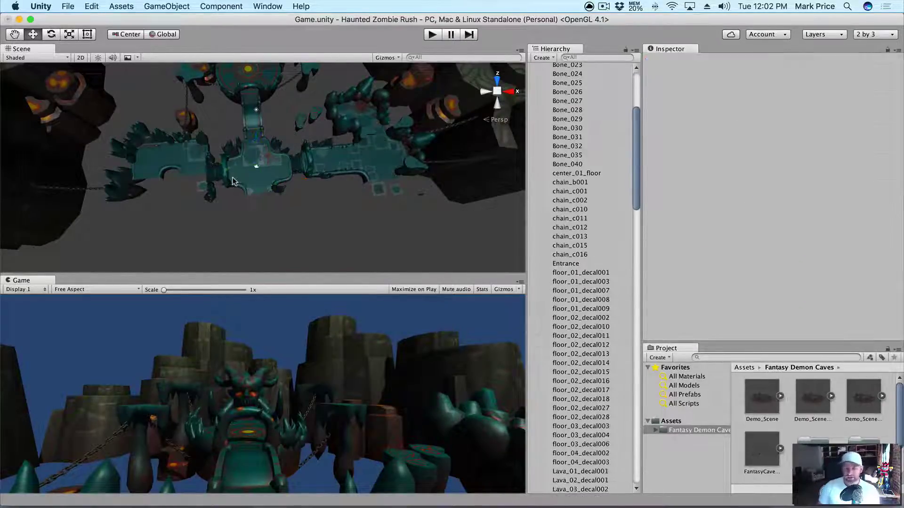
# - Delete the outer cliffs rock_cliff_007 and rock_cliff_012 and the rock_cliff_02_lava008 piece beside the camera's view
pyautogui.scroll(5, 597, 98)
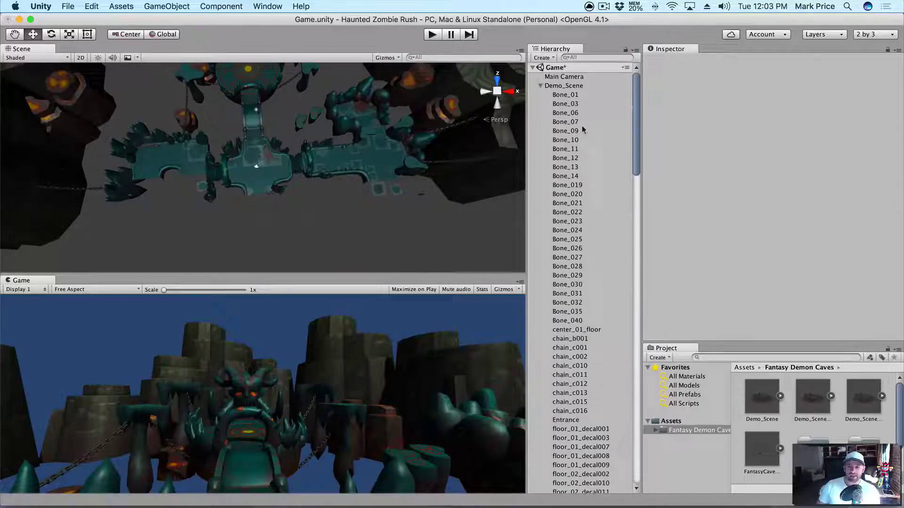
pyautogui.click(573, 78)
pyautogui.keyDown('alt'); pyautogui.moveTo(222, 194); pyautogui.dragTo(84, 179); pyautogui.keyUp('alt')
pyautogui.scroll(-2, 84, 185)
pyautogui.click(92, 188)
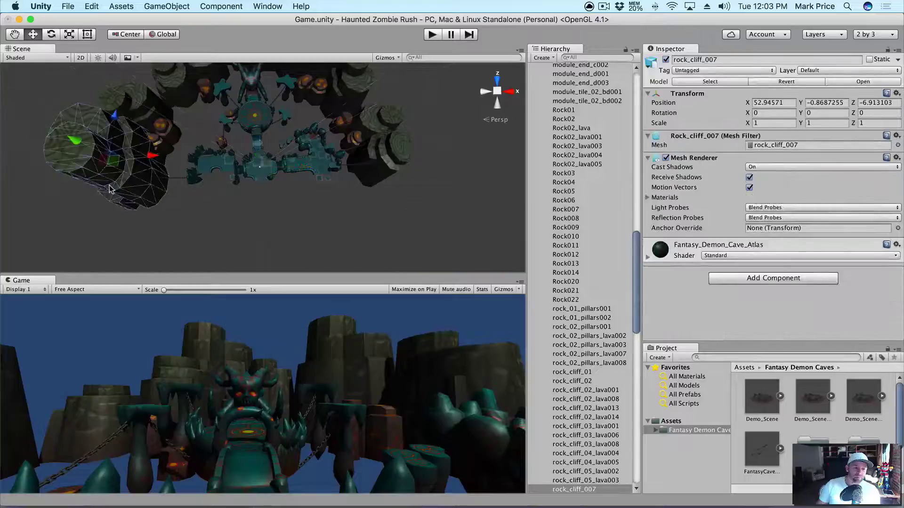
pyautogui.click(109, 189)
pyautogui.click(379, 164)
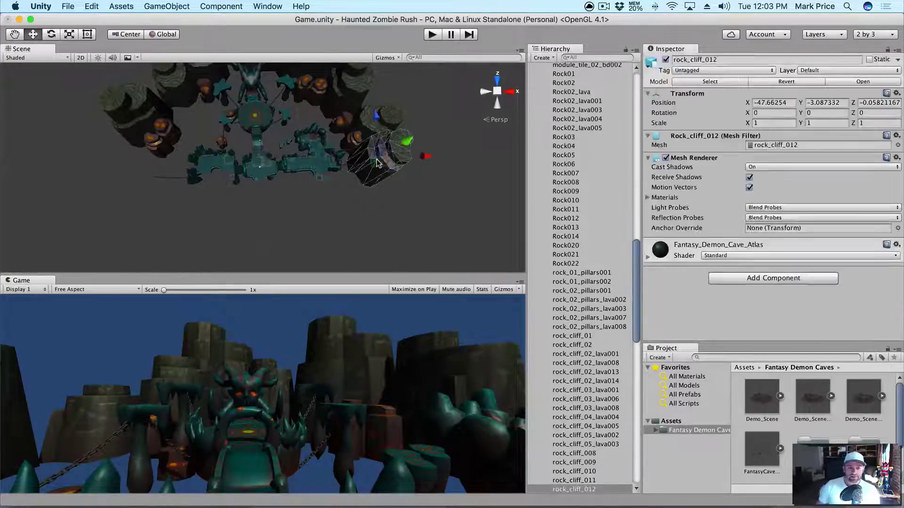
pyautogui.click(375, 161)
pyautogui.click(356, 142)
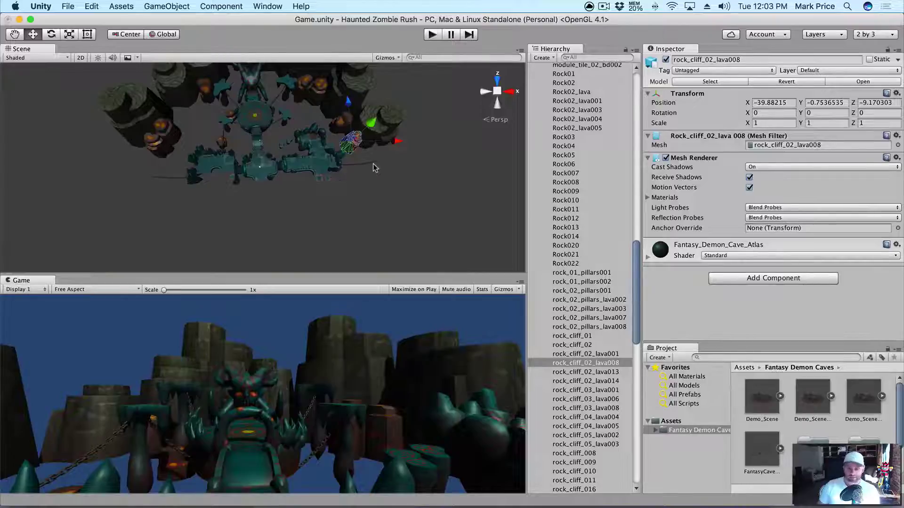
pyautogui.press('super+BackSpace')
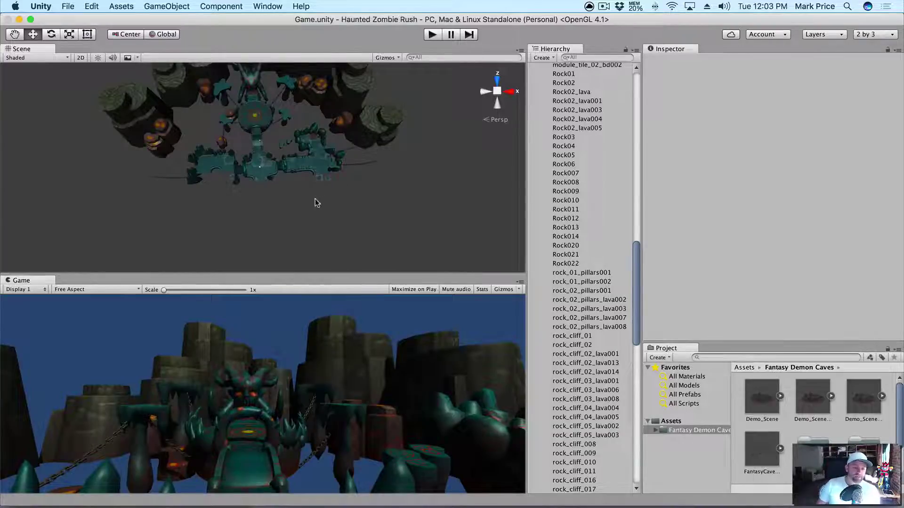
# - Collapse the Demo_Scene hierarchy and select the Main Camera
pyautogui.scroll(3, 315, 200)
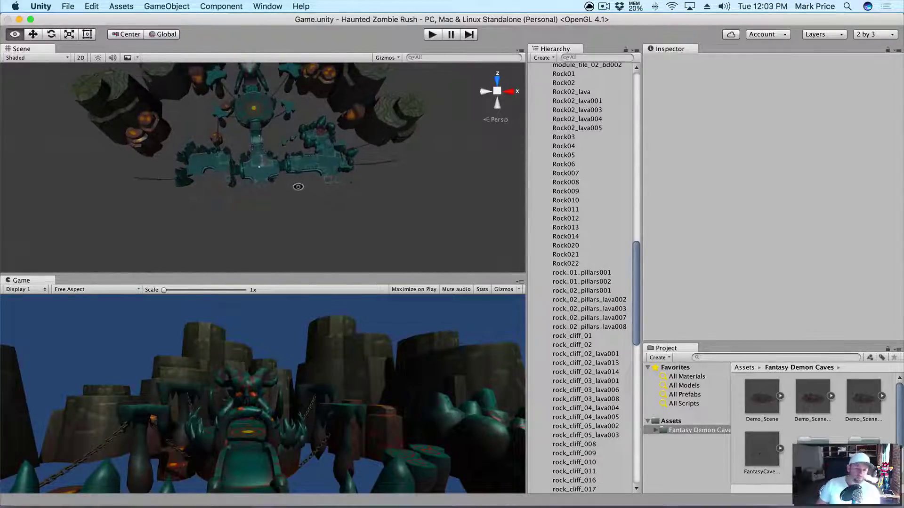
pyautogui.keyDown('alt'); pyautogui.moveTo(298, 187); pyautogui.dragTo(285, 137); pyautogui.keyUp('alt')
pyautogui.scroll(10, 576, 124)
pyautogui.scroll(10, 569, 108)
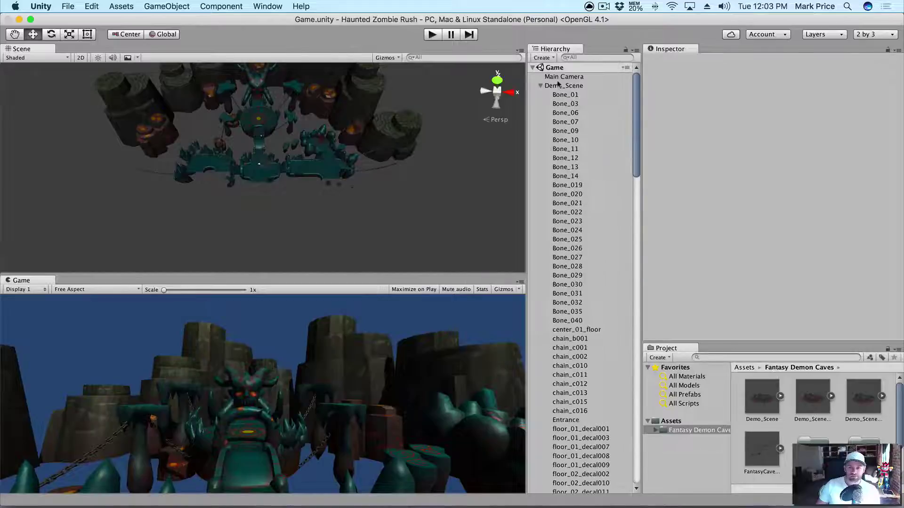
pyautogui.click(540, 86)
pyautogui.click(563, 76)
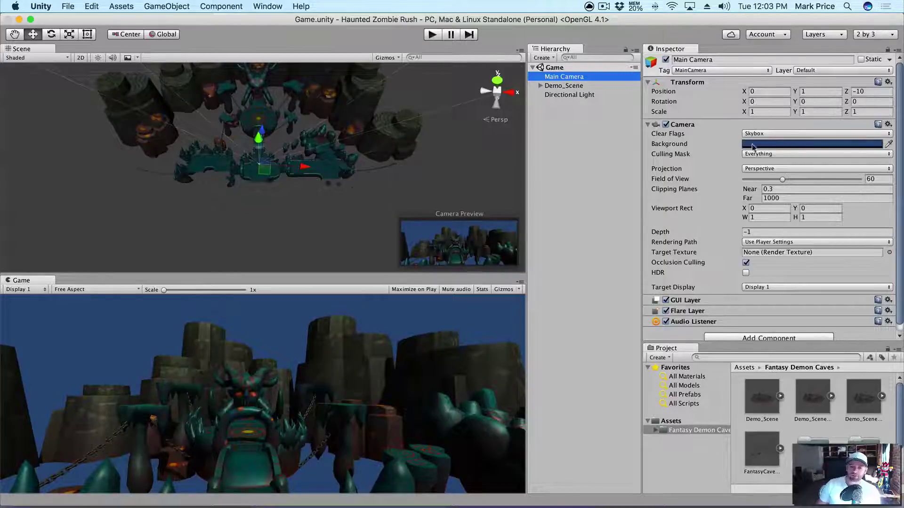
# - Switch the Main Camera to Orthographic projection and move it back to Z -15.9
pyautogui.click(764, 169)
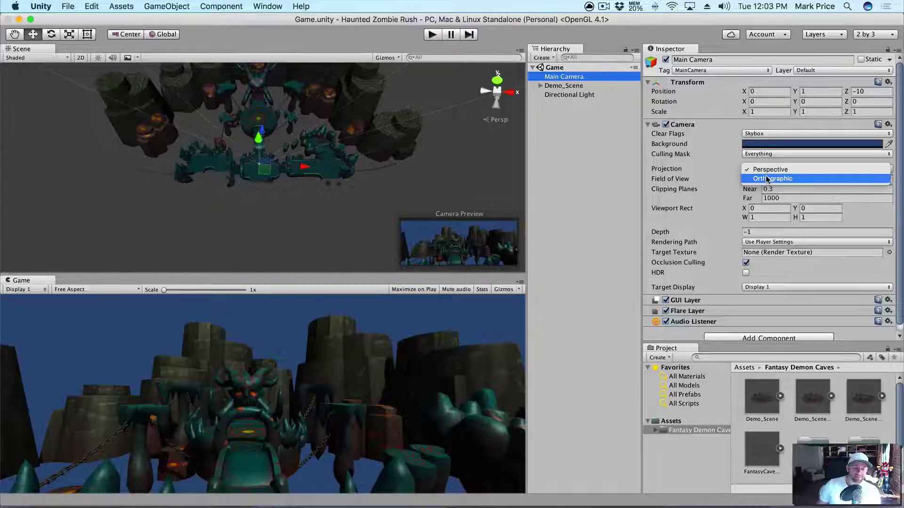
pyautogui.click(766, 179)
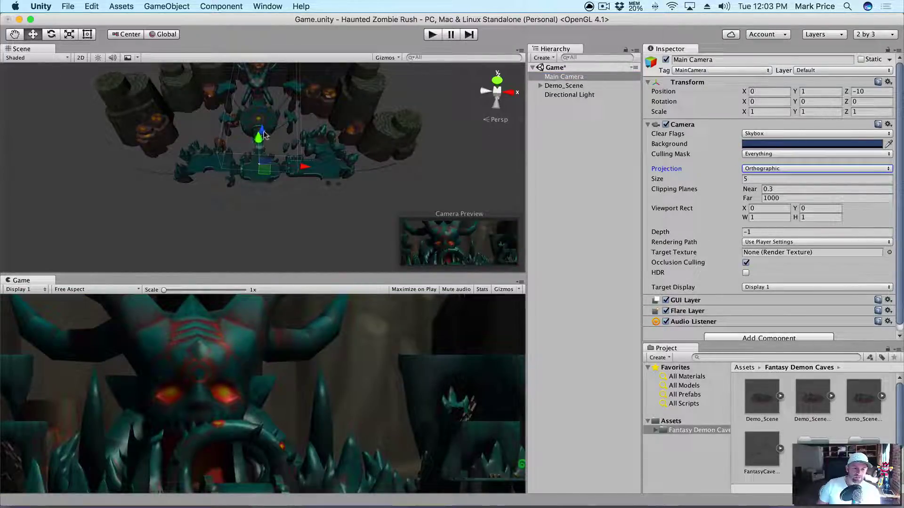
pyautogui.moveTo(261, 134); pyautogui.dragTo(264, 146)
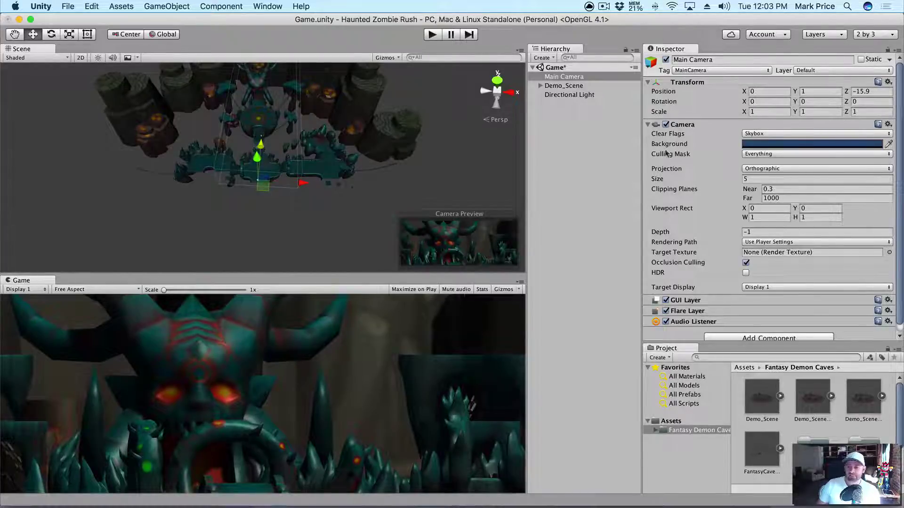
# - Try orthographic sizes of 14.7 and 7.81 on the Main Camera and return its projection to Perspective
pyautogui.moveTo(706, 179); pyautogui.dragTo(887, 150)
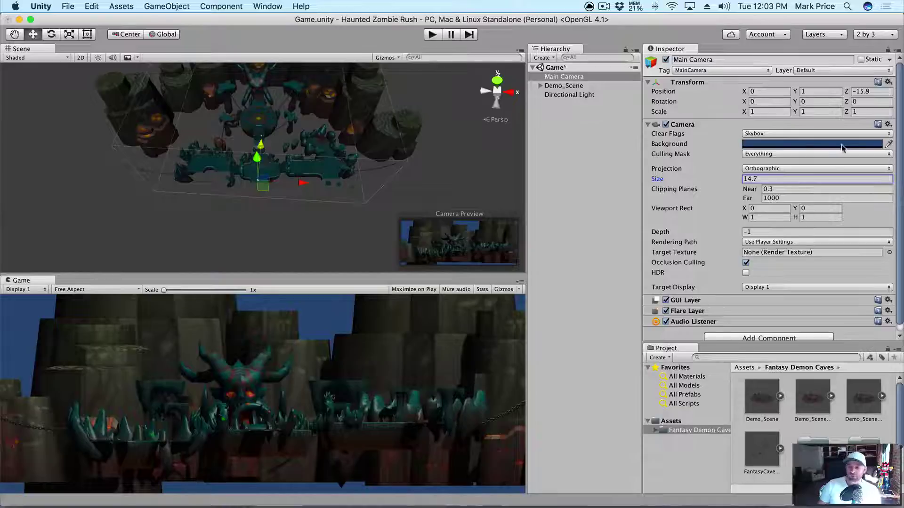
pyautogui.moveTo(722, 179); pyautogui.dragTo(661, 187)
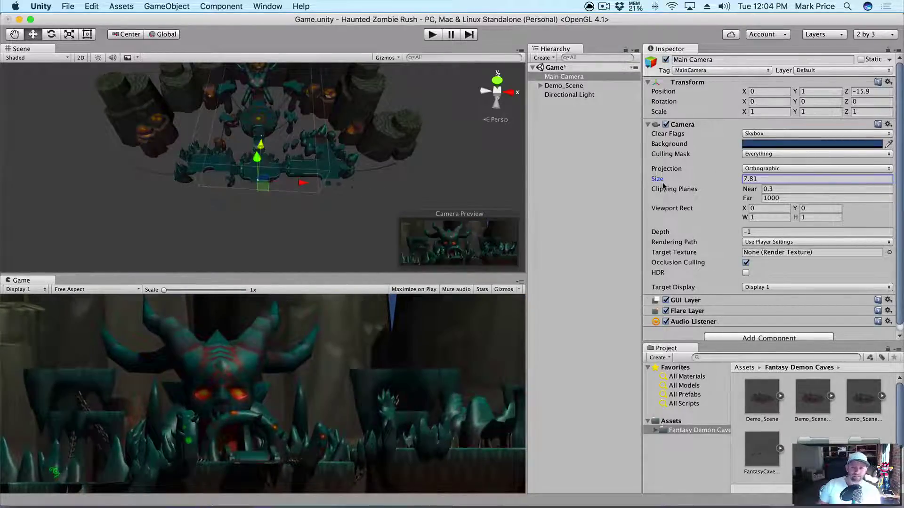
pyautogui.click(757, 168)
pyautogui.click(763, 160)
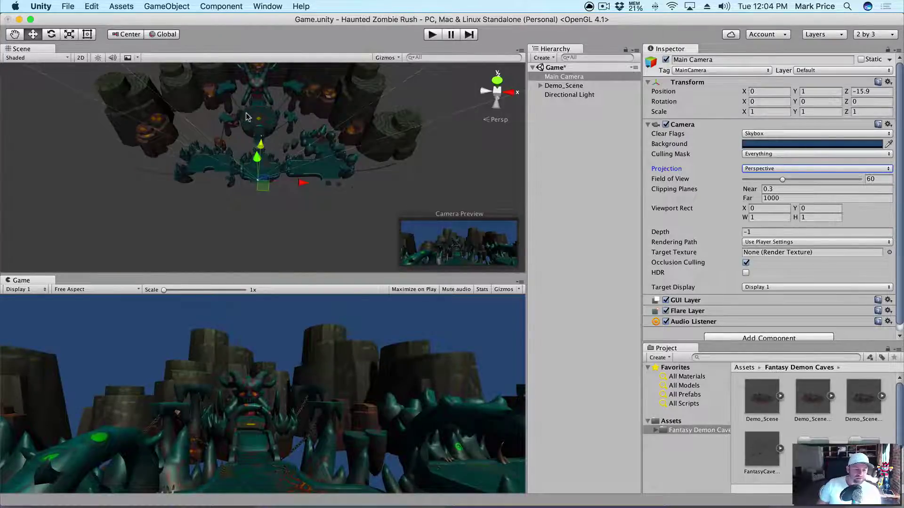
# - Delete the center platform floor and the adjoining left platform section with its rocks, bones and decal, together with the Main Camera
pyautogui.click(258, 172)
pyautogui.press('f')
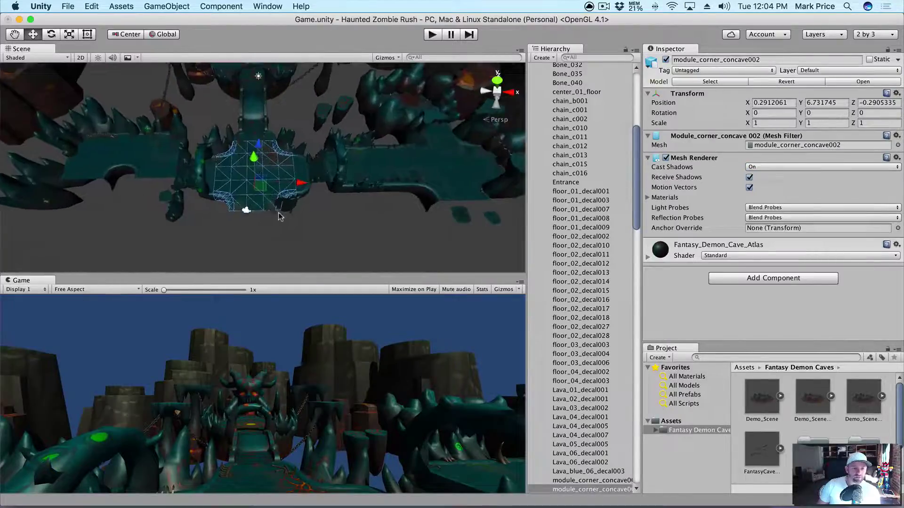
pyautogui.moveTo(316, 221); pyautogui.dragTo(211, 149)
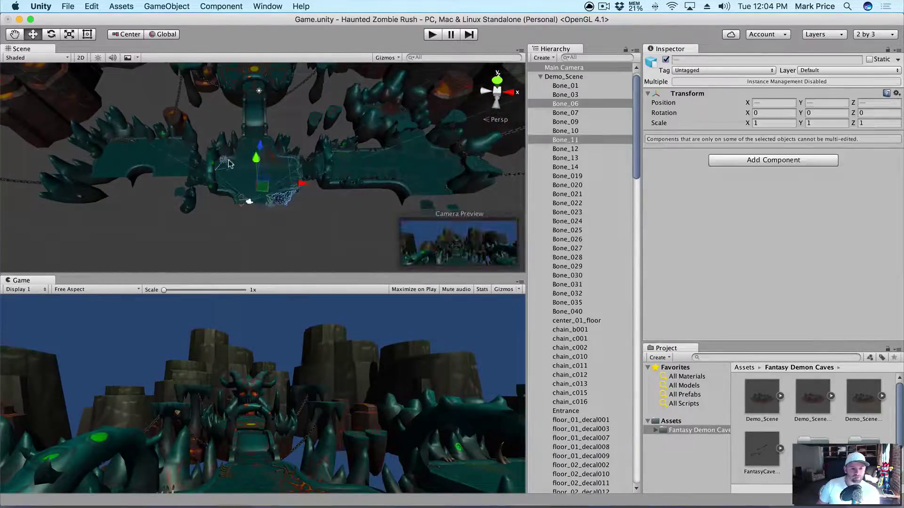
pyautogui.keyDown('shift'); pyautogui.click(239, 169); pyautogui.keyUp('shift')
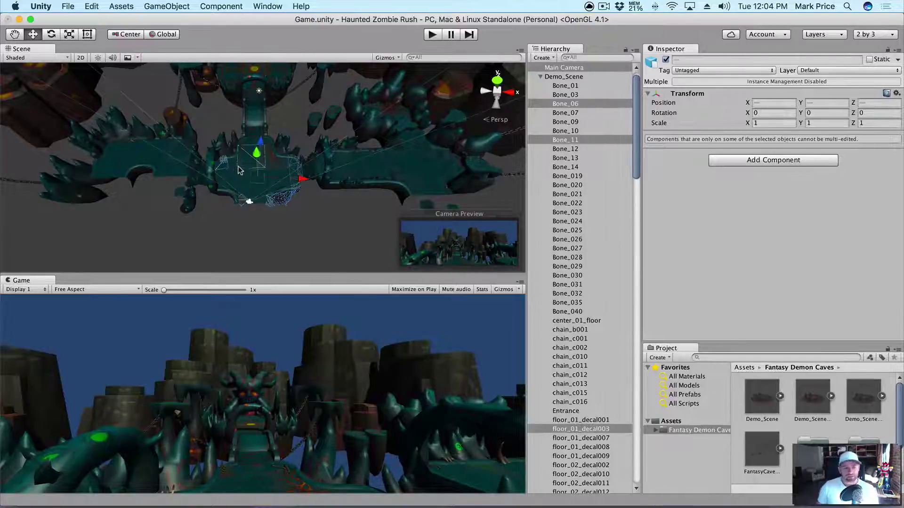
pyautogui.keyDown('shift'); pyautogui.click(160, 156); pyautogui.keyUp('shift')
pyautogui.keyDown('shift'); pyautogui.click(124, 126); pyautogui.keyUp('shift')
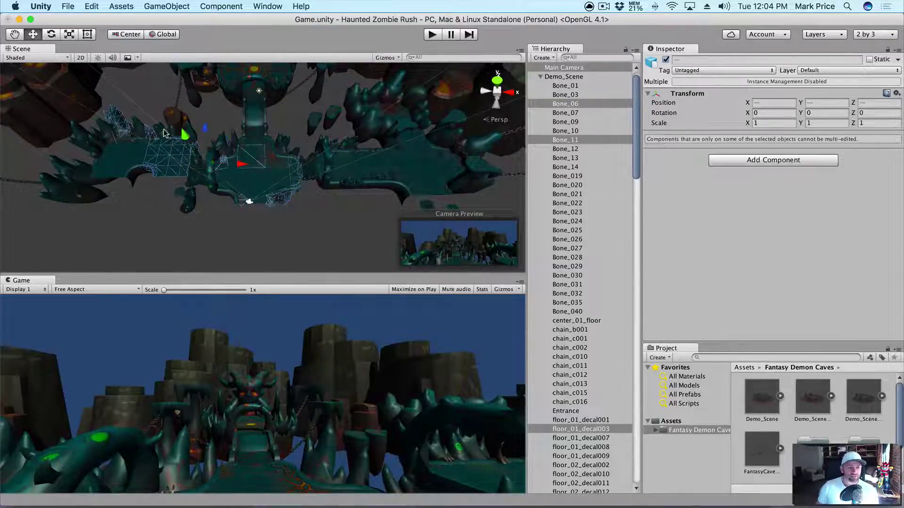
pyautogui.keyDown('shift'); pyautogui.click(163, 133); pyautogui.keyUp('shift')
pyautogui.keyDown('shift'); pyautogui.click(177, 119); pyautogui.keyUp('shift')
pyautogui.keyDown('shift'); pyautogui.click(188, 134); pyautogui.keyUp('shift')
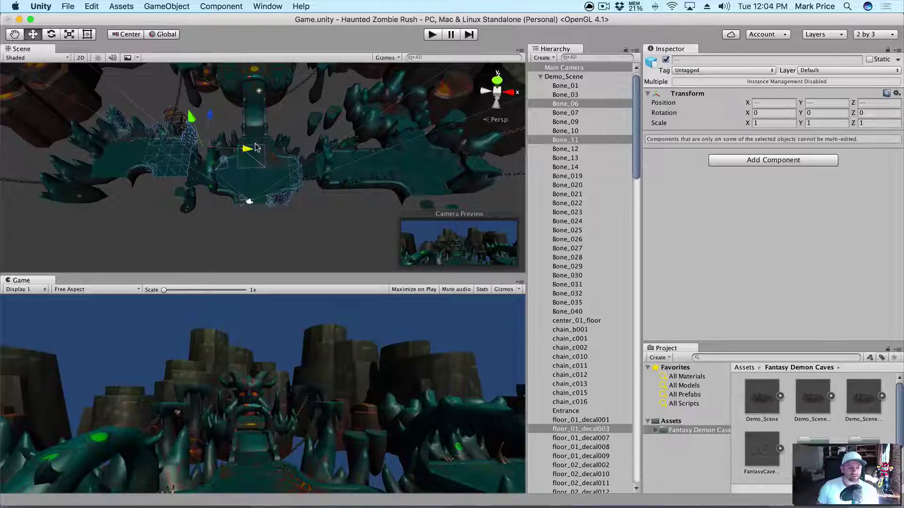
pyautogui.keyDown('shift'); pyautogui.click(258, 179); pyautogui.keyUp('shift')
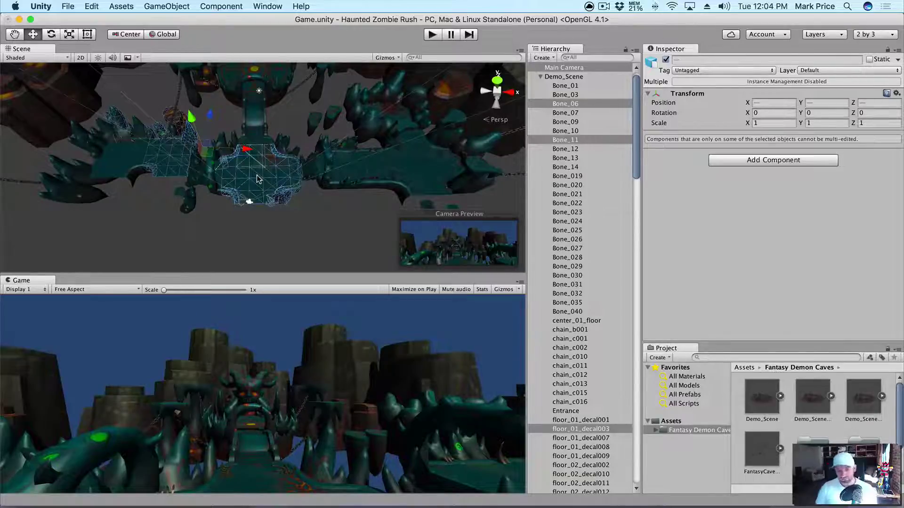
pyautogui.press('super+BackSpace')
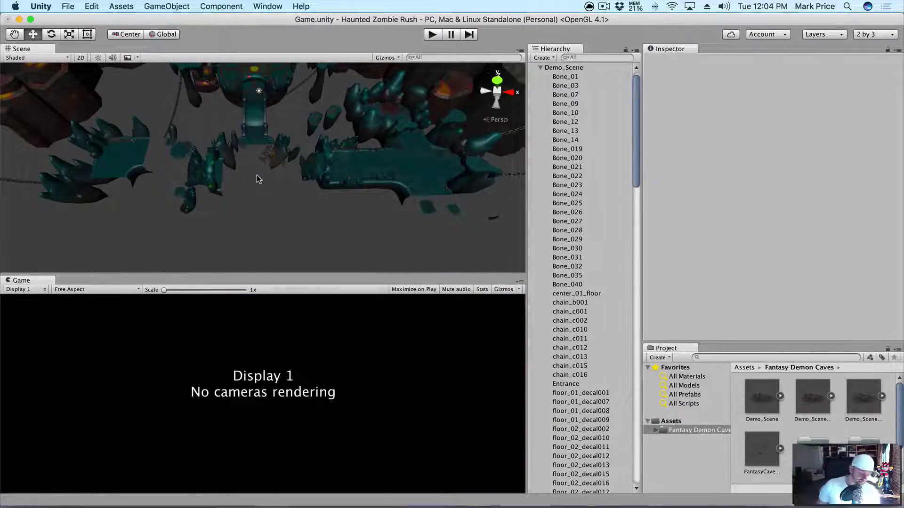
# - Undo the last deletion, remove the Main Camera from the selection, and delete the center and left platform pieces again
pyautogui.press('super+z')
pyautogui.keyDown('super'); pyautogui.click(563, 67); pyautogui.keyUp('super')
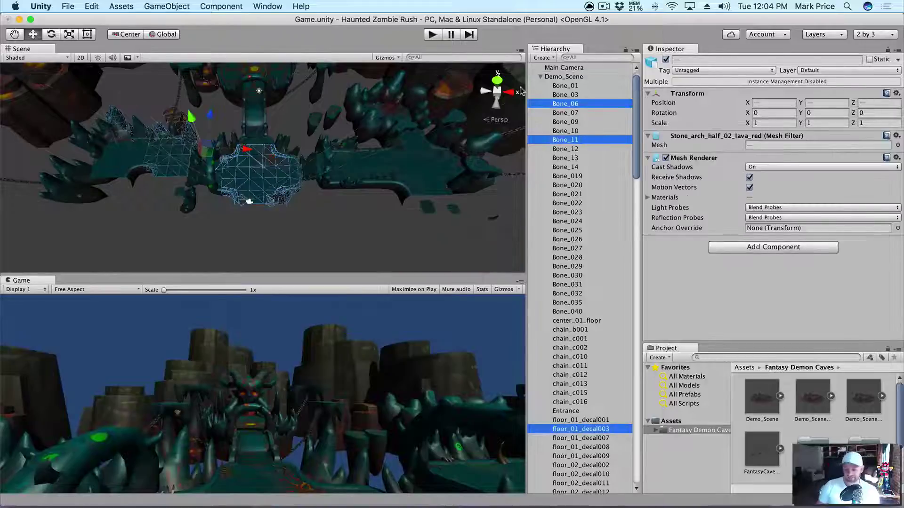
pyautogui.press('super+BackSpace')
pyautogui.press('super+z')
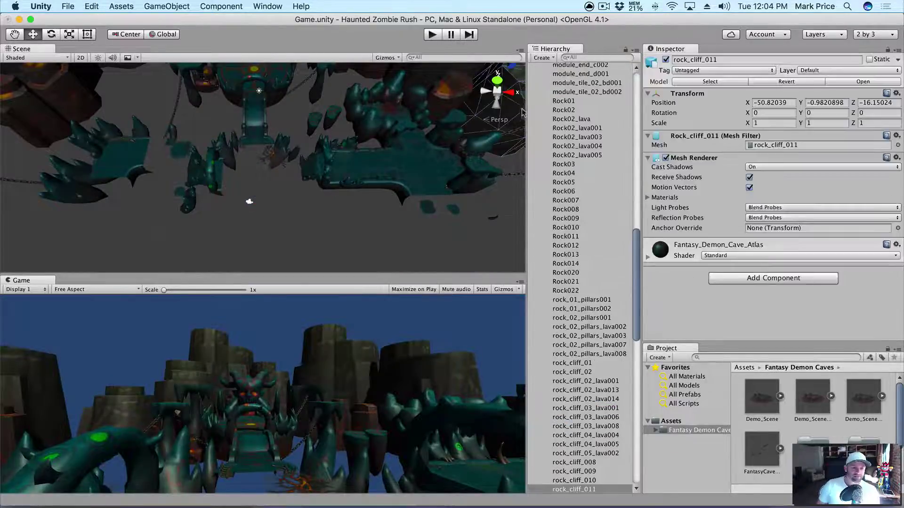
pyautogui.press('super+BackSpace')
# - Delete the stone arches and spikes around the removed center platform, including stone_04_spikes010, stone_04_spikes011 and stone_02_spikes_lava002, together with stair004
pyautogui.click(197, 162)
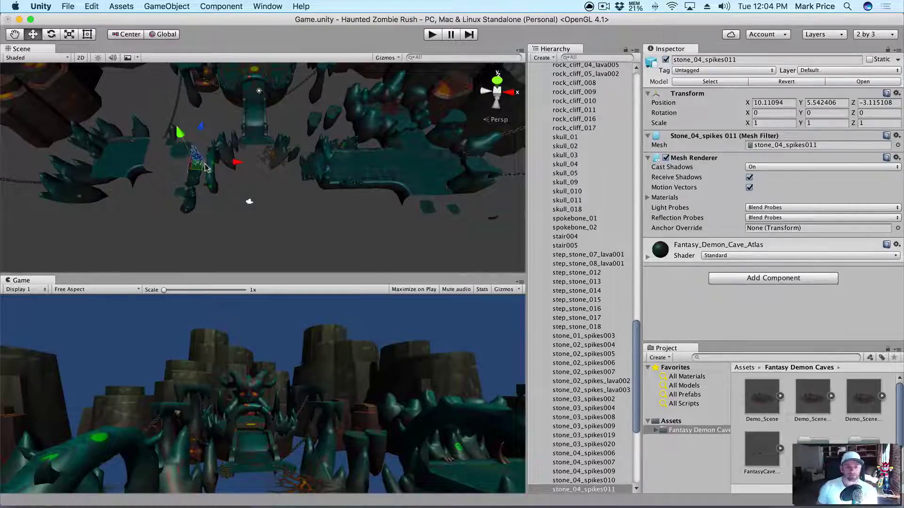
pyautogui.click(222, 155)
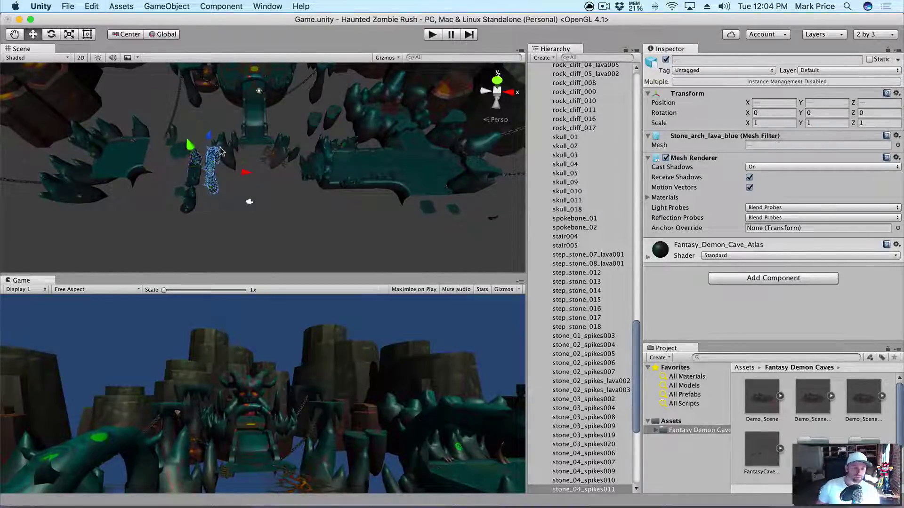
pyautogui.click(224, 155)
pyautogui.keyDown('shift'); pyautogui.click(223, 156); pyautogui.keyUp('shift')
pyautogui.keyDown('shift'); pyautogui.click(210, 177); pyautogui.keyUp('shift')
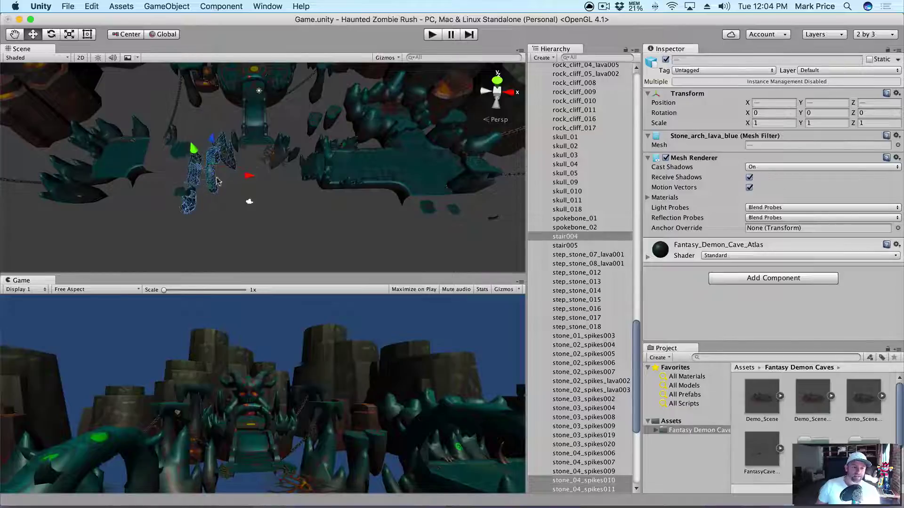
pyautogui.keyDown('shift'); pyautogui.click(281, 148); pyautogui.keyUp('shift')
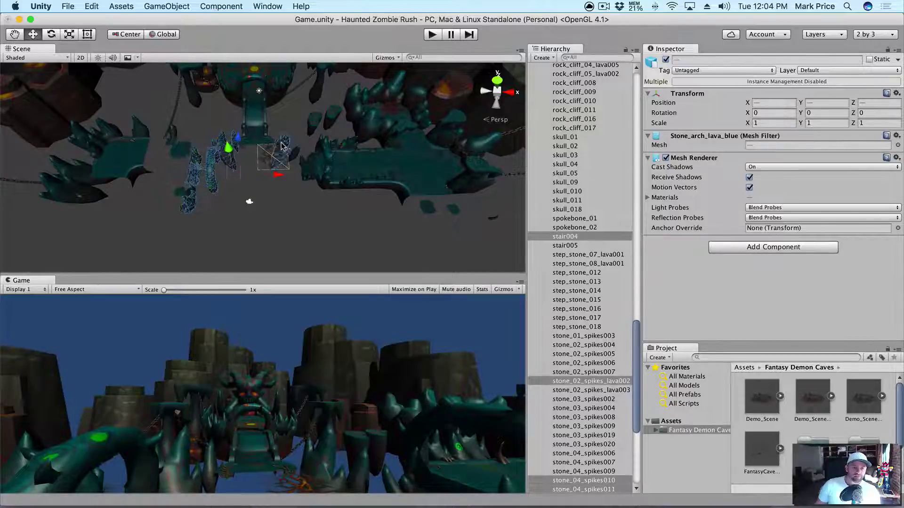
pyautogui.press('super+BackSpace')
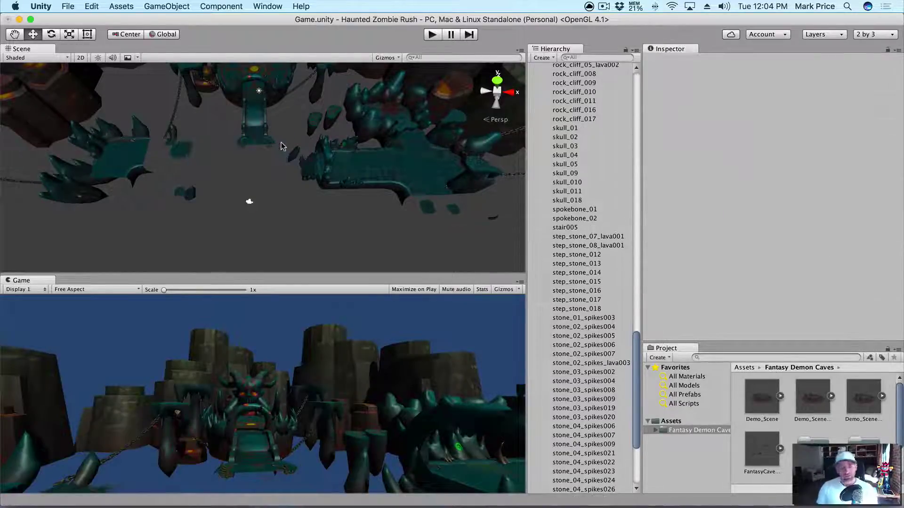
# - Delete stone_02_spikes_lava003 and the near right platform section with module_end_b002, module_tile_02_bd001, module_tile_02_bd002 and its decals
pyautogui.click(295, 156)
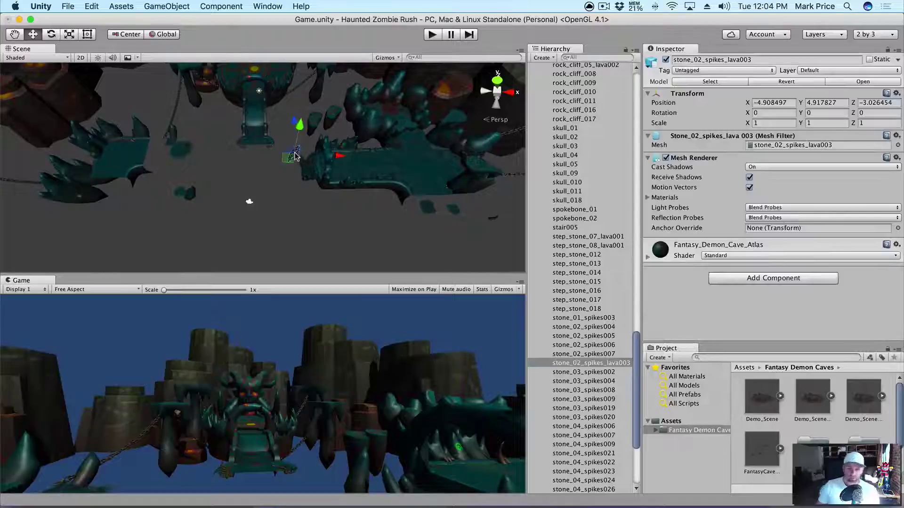
pyautogui.press('super+BackSpace')
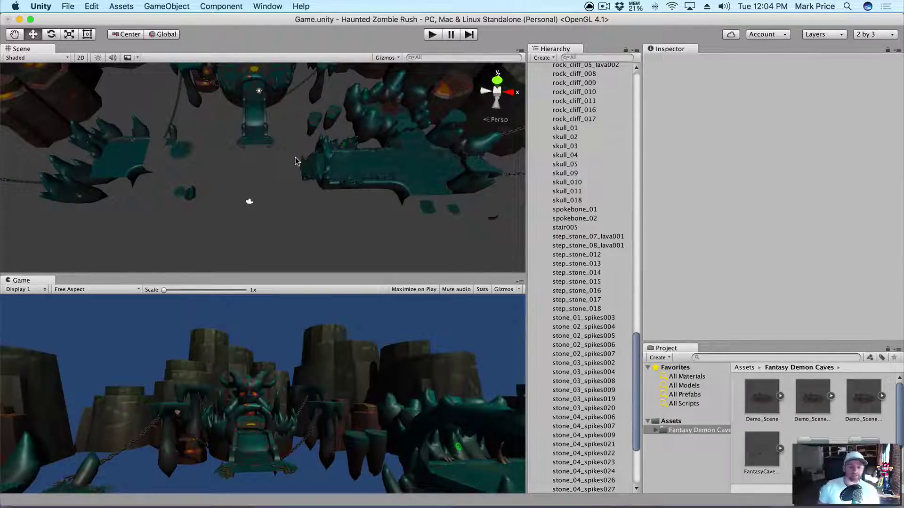
pyautogui.moveTo(291, 141); pyautogui.dragTo(405, 205)
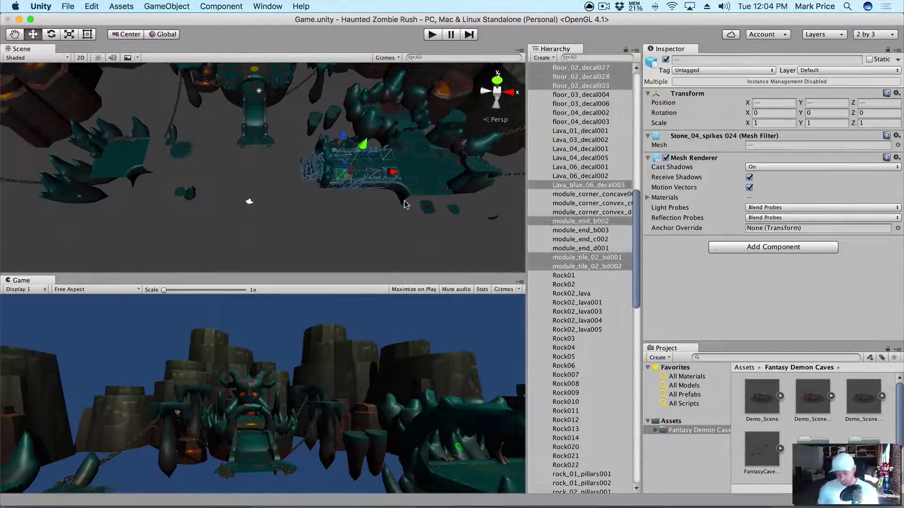
pyautogui.press('super+BackSpace')
# - Delete stone_arch001 and the spikes stone_04_spikes021 and stone_04_spikes022 beside the removed right platform section
pyautogui.moveTo(331, 216); pyautogui.dragTo(356, 191)
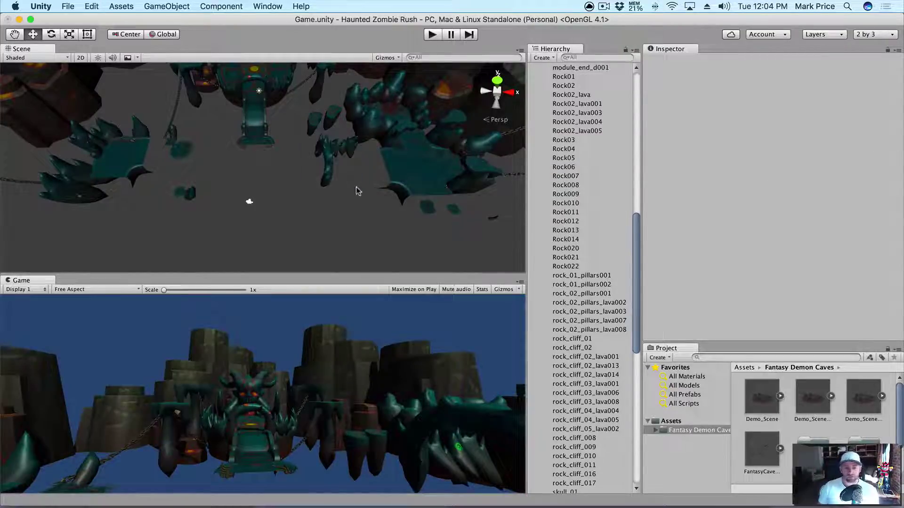
pyautogui.click(335, 171)
pyautogui.keyDown('shift'); pyautogui.click(347, 150); pyautogui.keyUp('shift')
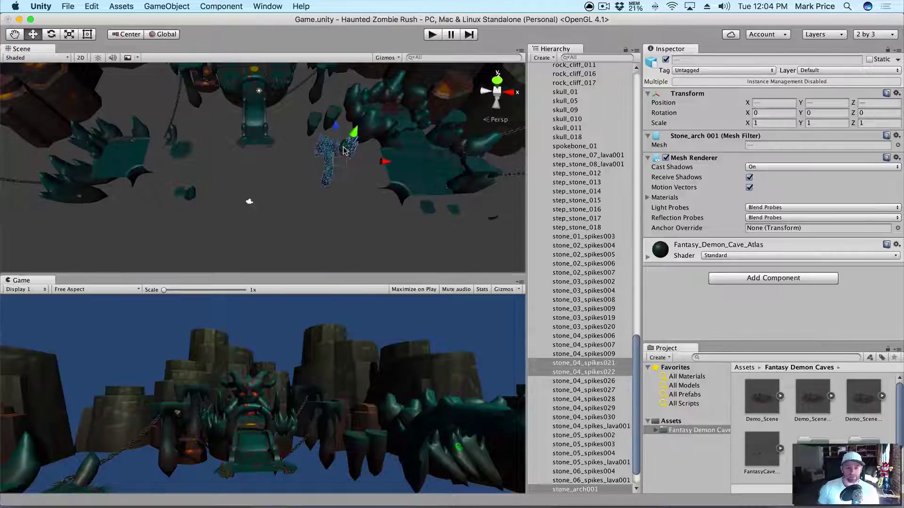
pyautogui.keyDown('shift'); pyautogui.click(344, 150); pyautogui.keyUp('shift')
pyautogui.press('super+BackSpace')
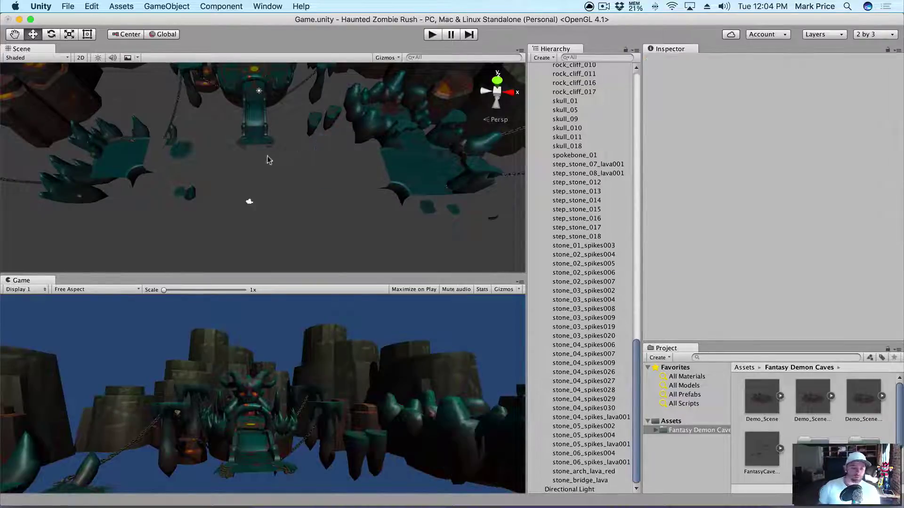
# - Delete stone_01_spikes003 beneath the left chain and the left corner platform module_corner_convex_c001
pyautogui.click(172, 138)
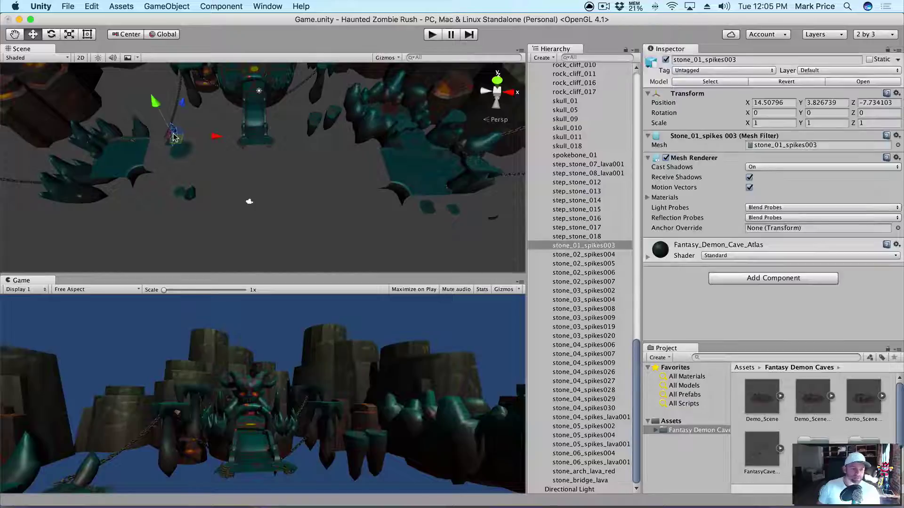
pyautogui.press('super+BackSpace')
pyautogui.moveTo(149, 194); pyautogui.dragTo(90, 140)
pyautogui.press('super+BackSpace')
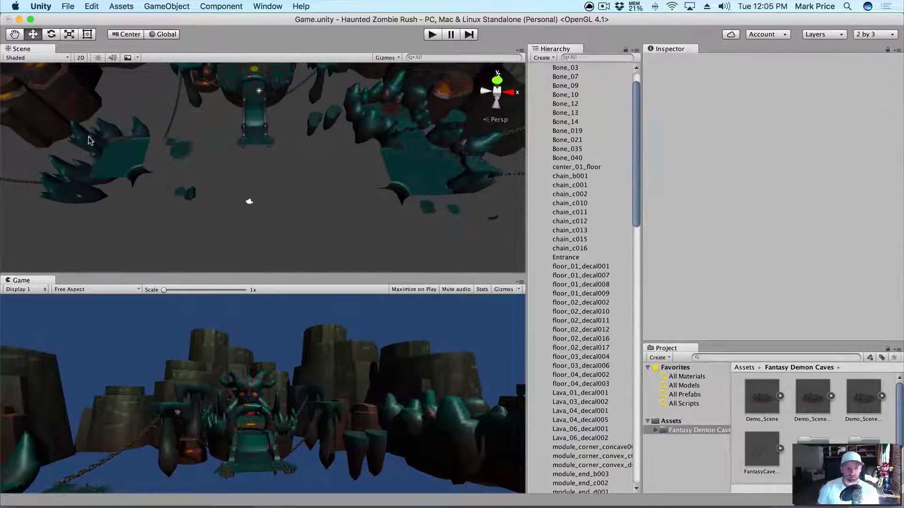
pyautogui.click(115, 141)
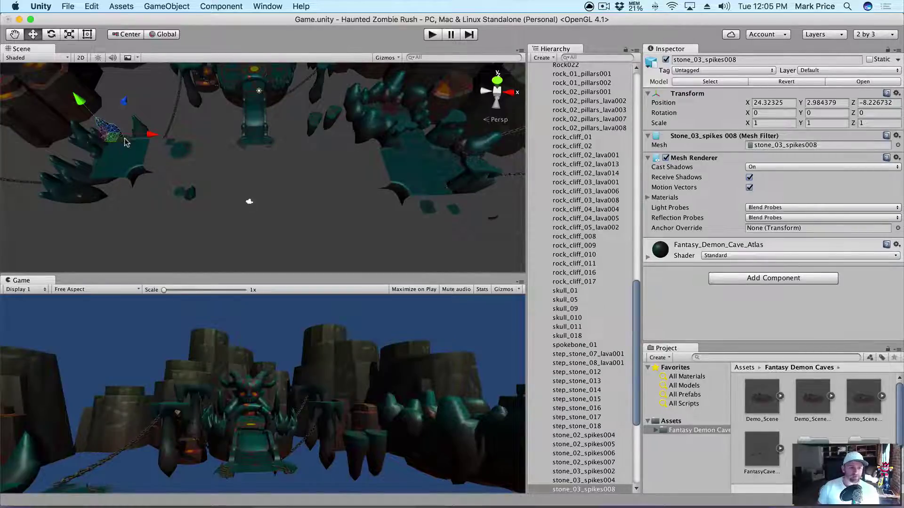
pyautogui.click(120, 144)
pyautogui.press('super+BackSpace')
pyautogui.click(120, 147)
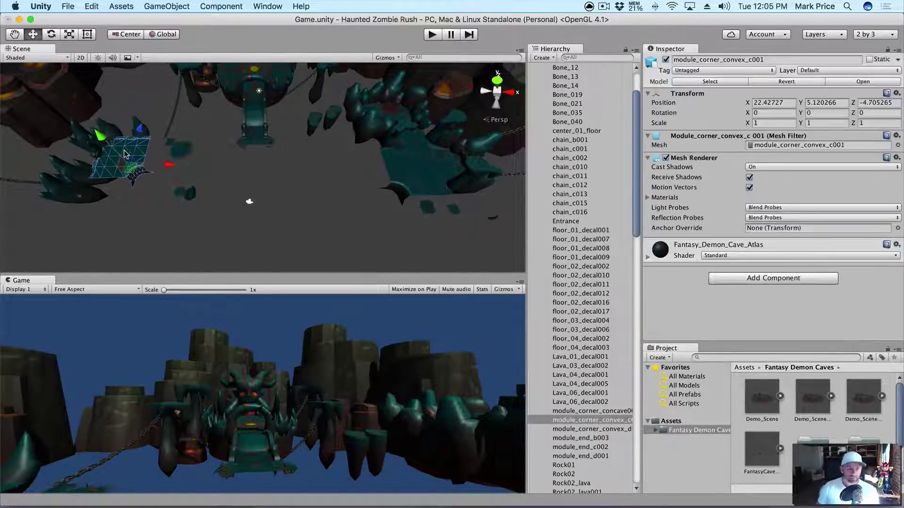
pyautogui.press('super+BackSpace')
pyautogui.moveTo(142, 208); pyautogui.dragTo(96, 146)
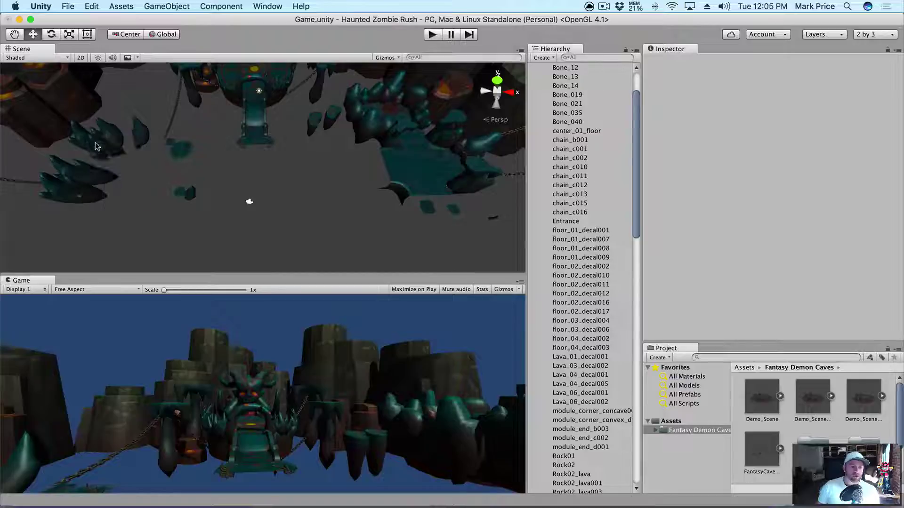
# - Delete all the stone spikes that surrounded the left corner platform
pyautogui.click(100, 149)
pyautogui.keyDown('shift'); pyautogui.click(113, 139); pyautogui.keyUp('shift')
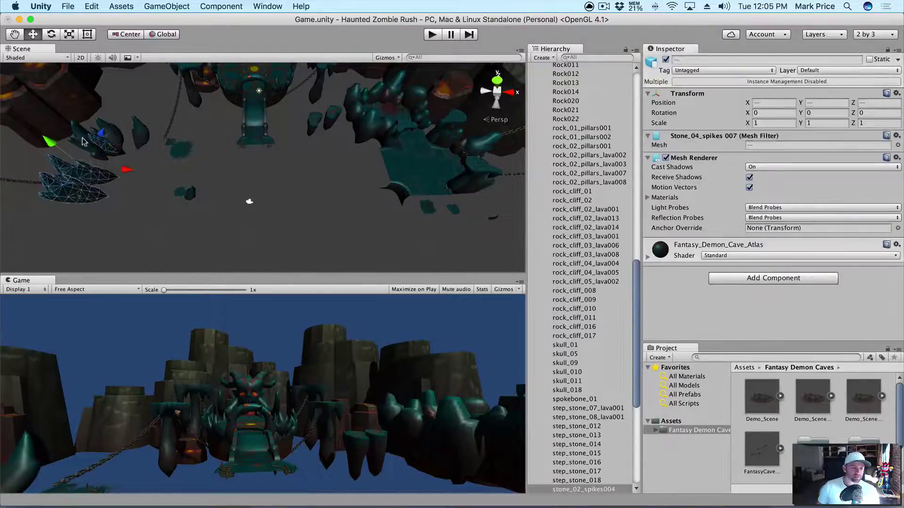
pyautogui.keyDown('shift'); pyautogui.click(140, 133); pyautogui.keyUp('shift')
pyautogui.keyDown('shift'); pyautogui.click(96, 149); pyautogui.keyUp('shift')
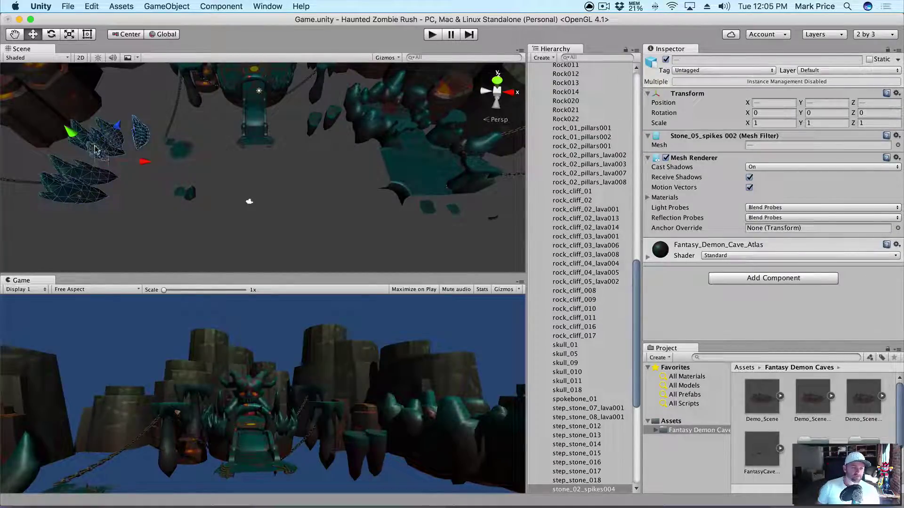
pyautogui.press('super+BackSpace')
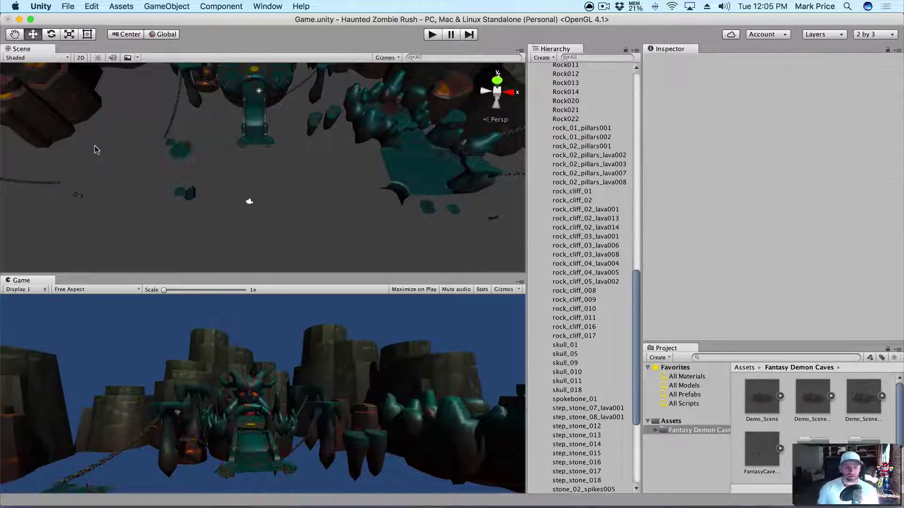
# - Delete the two floor decals and the small bone piece beneath the left hanging chain
pyautogui.click(179, 158)
pyautogui.press('super+BackSpace')
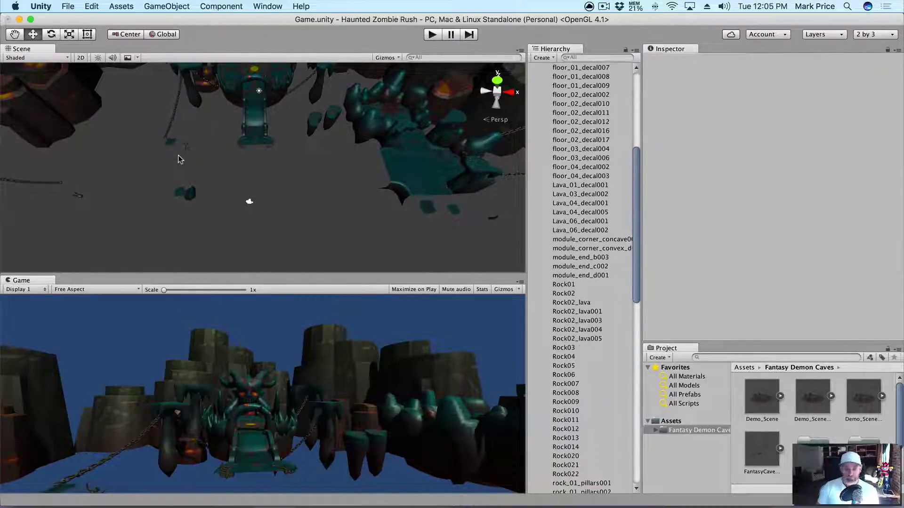
pyautogui.click(173, 143)
pyautogui.press('super+BackSpace')
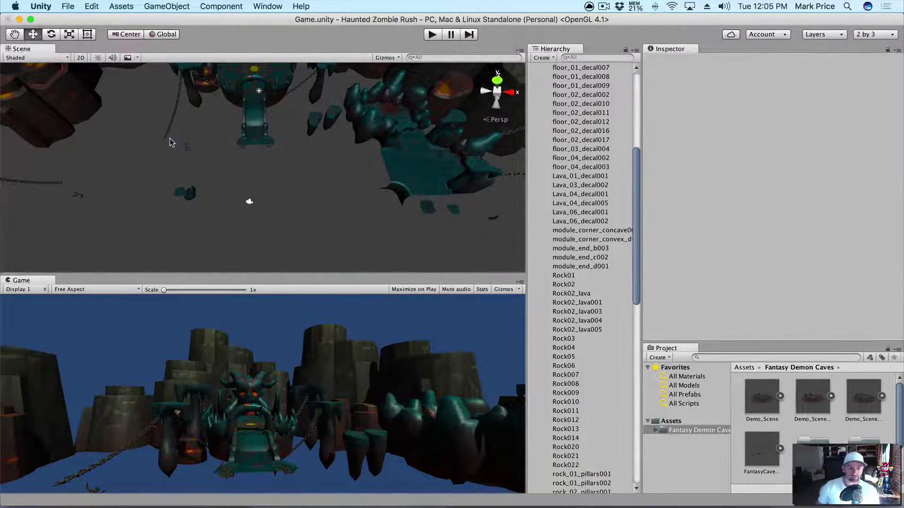
pyautogui.click(191, 148)
pyautogui.press('super+BackSpace')
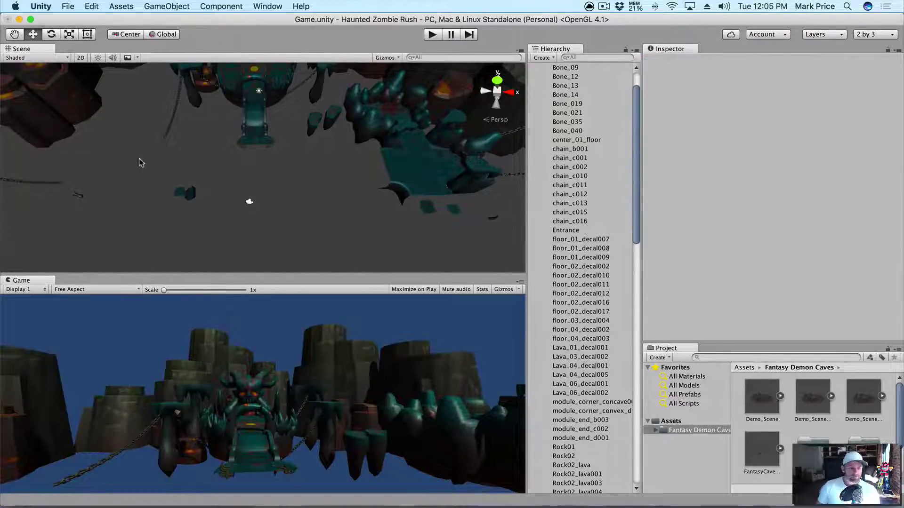
# - Delete the loose bone on the far left and the leftover floor decals to the left of the camera
pyautogui.moveTo(133, 175); pyautogui.dragTo(67, 207)
pyautogui.press('super+BackSpace')
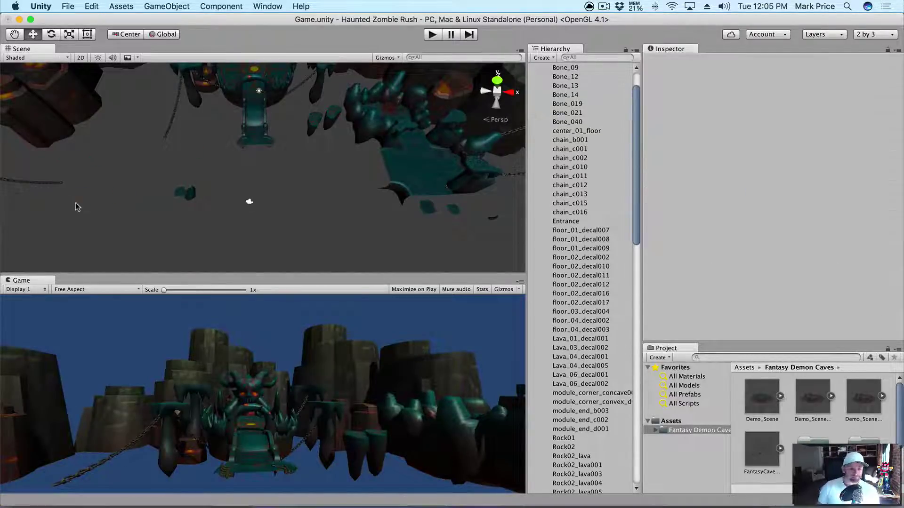
pyautogui.moveTo(151, 182); pyautogui.dragTo(202, 210)
pyautogui.press('super+BackSpace')
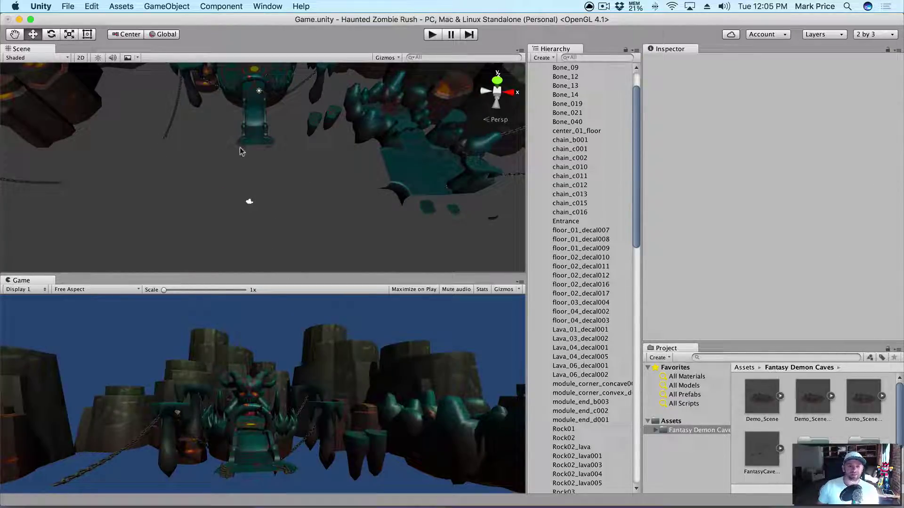
# - Delete Bone_12 and Bone_021 from the two corners at the foot of the entrance bridge
pyautogui.scroll(5, 241, 151)
pyautogui.click(215, 120)
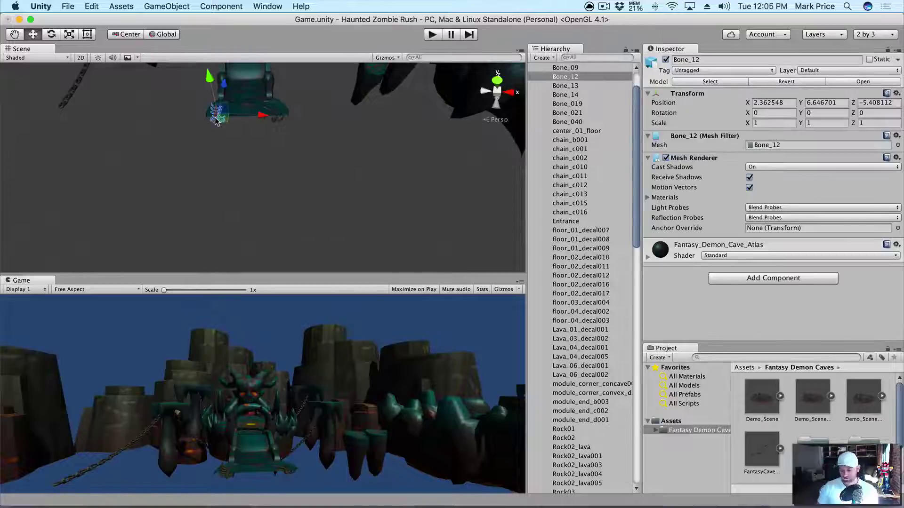
pyautogui.press('super+BackSpace')
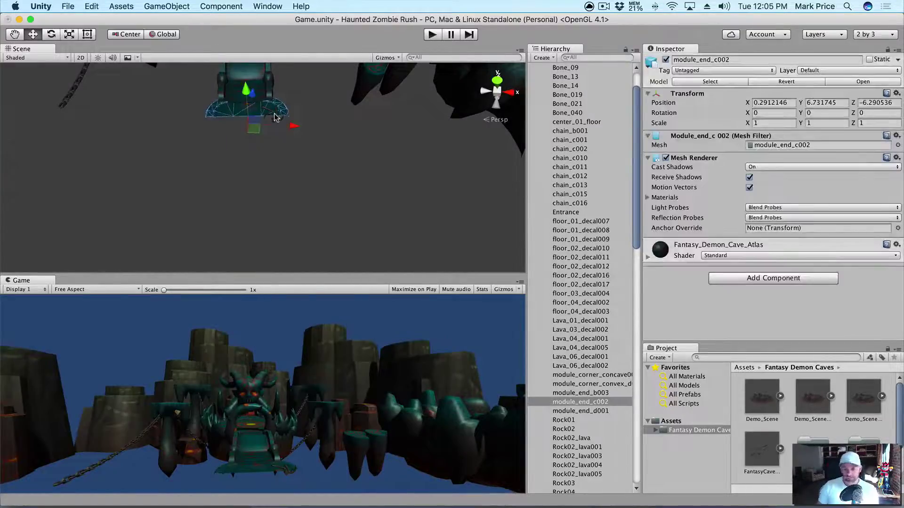
pyautogui.click(277, 121)
pyautogui.press('super+BackSpace')
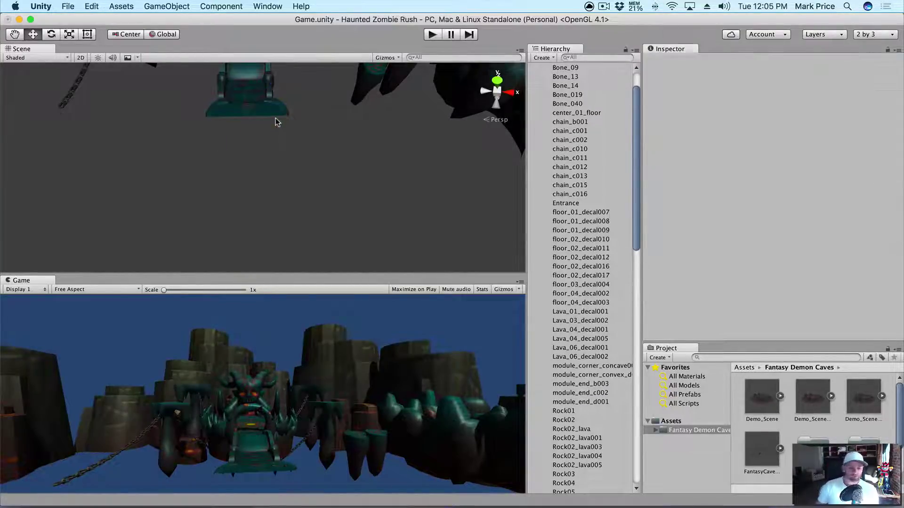
pyautogui.scroll(-5, 282, 124)
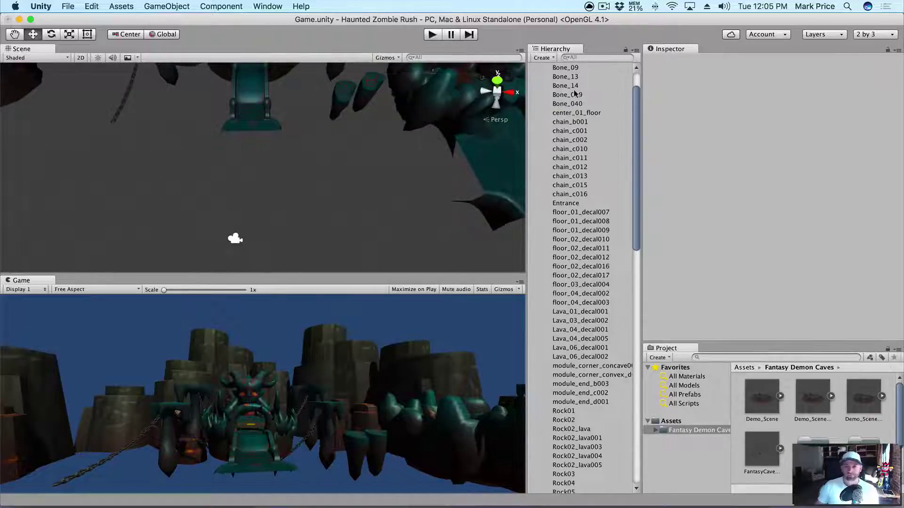
# - Collapse the Demo_Scene hierarchy and select the Main Camera to check its view frustum over the cave
pyautogui.scroll(3, 575, 94)
pyautogui.click(540, 85)
pyautogui.click(566, 77)
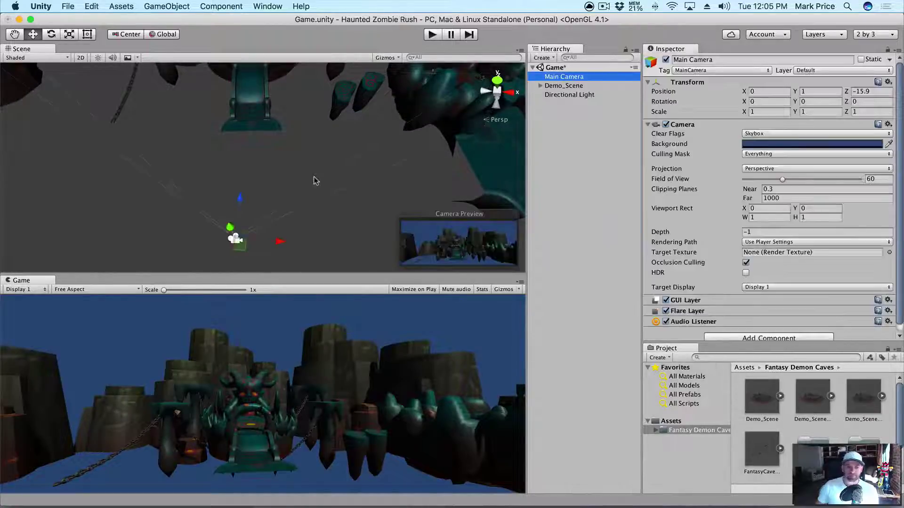
pyautogui.scroll(-2, 314, 180)
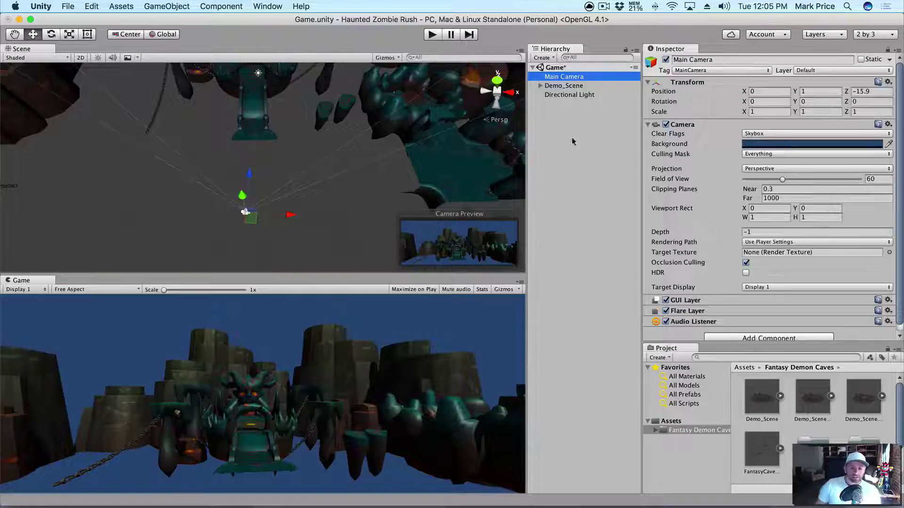
# - Rotate the whole Demo_Scene slightly about the vertical axis to a Y rotation of -183.681
pyautogui.click(568, 85)
pyautogui.scroll(-3, 307, 157)
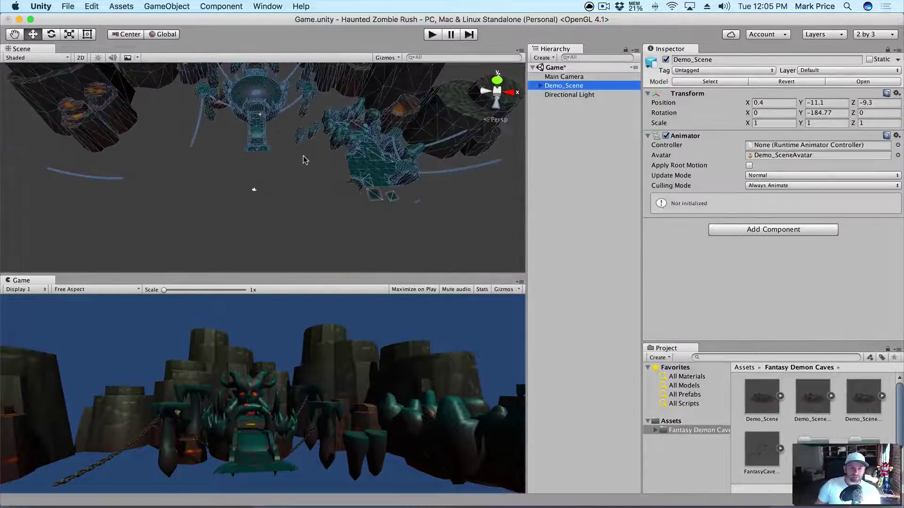
pyautogui.moveTo(284, 75); pyautogui.dragTo(281, 75)
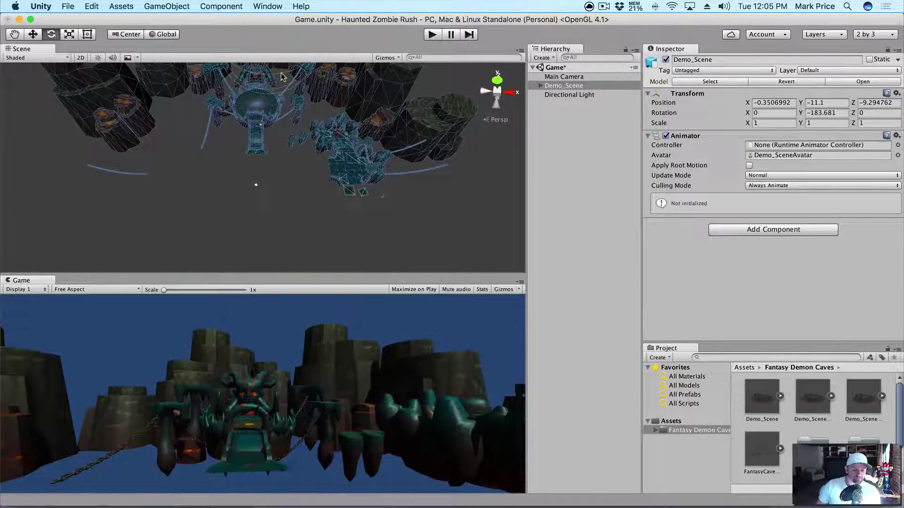
pyautogui.scroll(3, 301, 131)
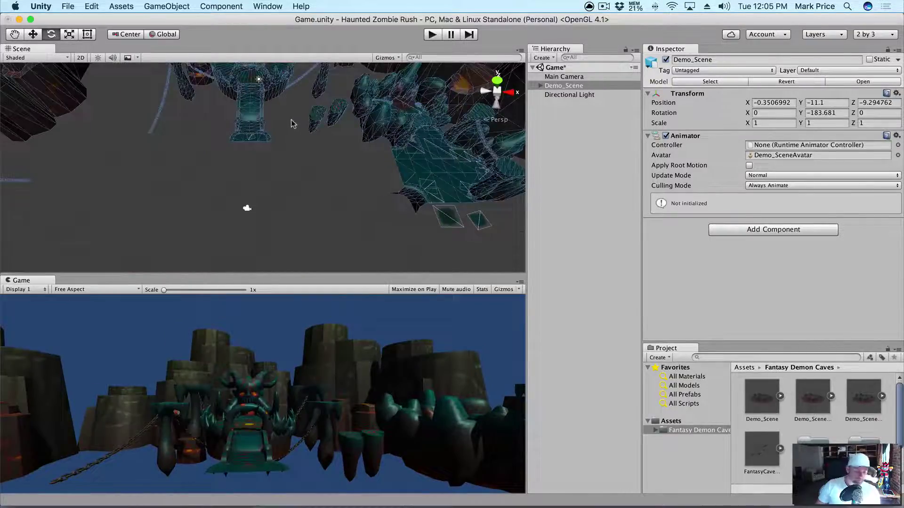
# - Delete the stone arch stone_arch_lava_red where the entrance bridge meets the round platform
pyautogui.moveTo(291, 124)
pyautogui.mouseDown(button='middle')
pyautogui.moveTo(253, 174)
pyautogui.moveTo(284, 119)
pyautogui.mouseUp(button='middle')
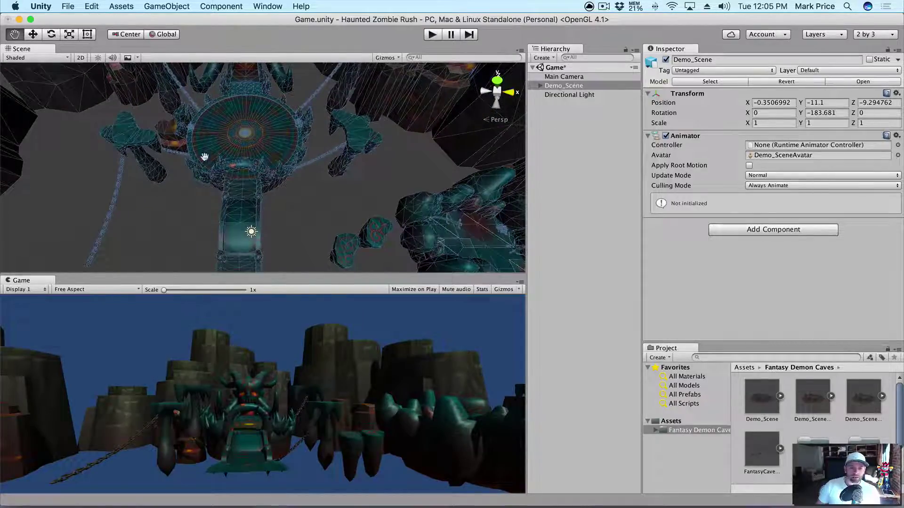
pyautogui.click(241, 168)
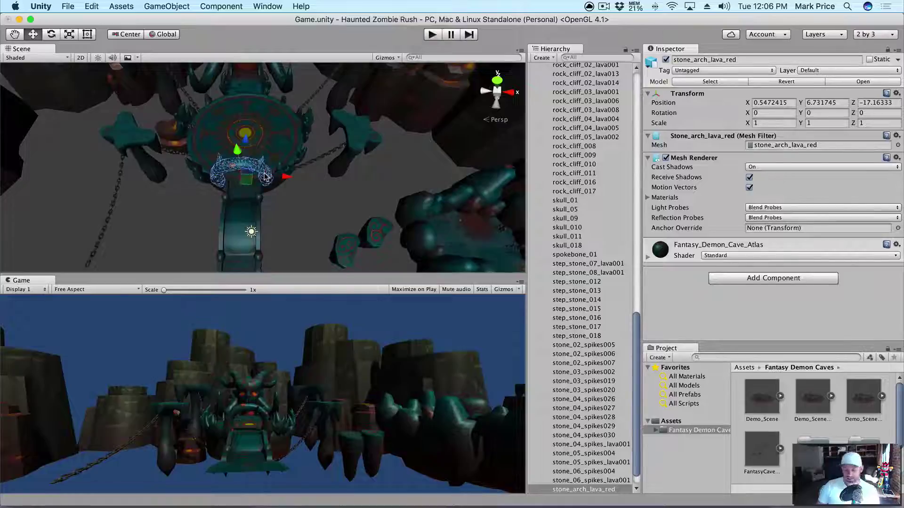
pyautogui.press('super+BackSpace')
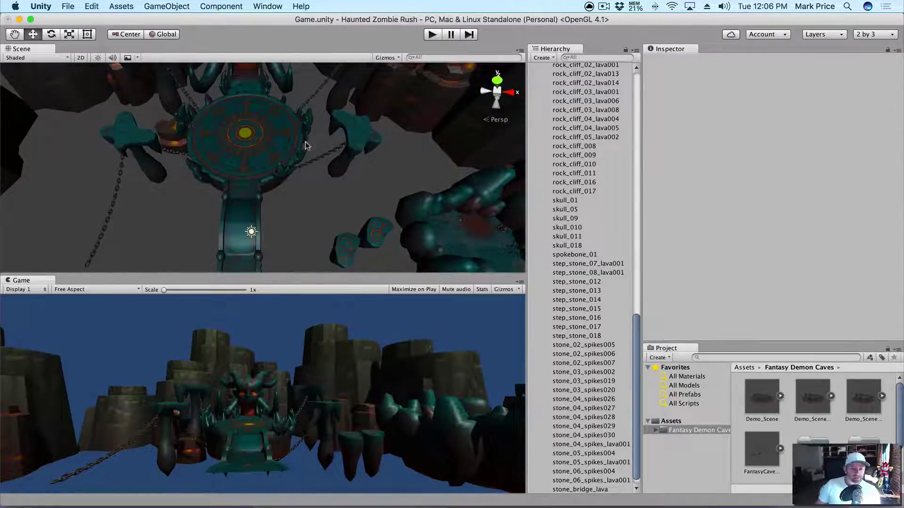
# - Delete stone_06_spikes_lava001 and stone_04_spikes030 from the front edge of the round platform and save the scene
pyautogui.click(282, 173)
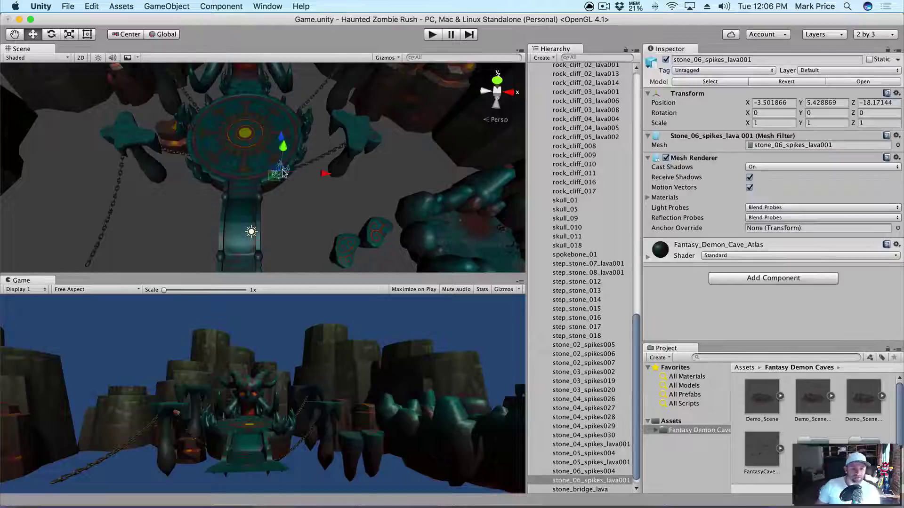
pyautogui.press('super+BackSpace')
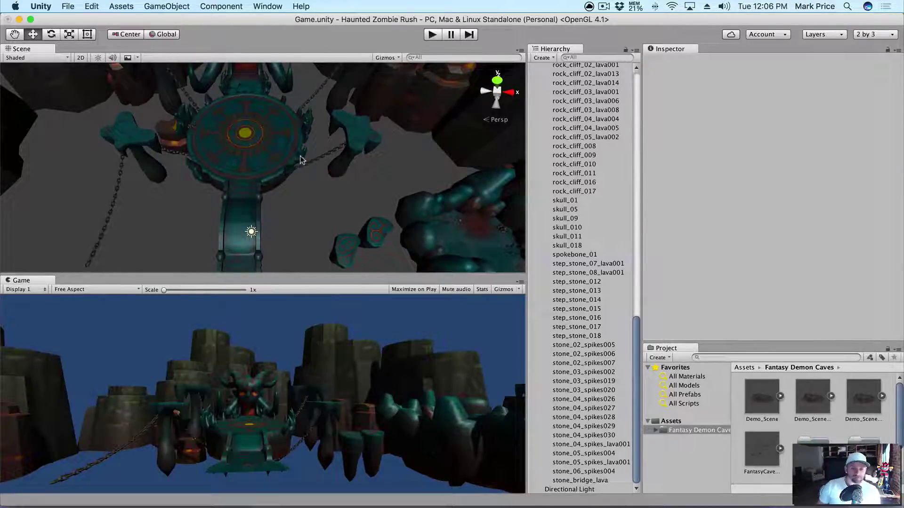
pyautogui.click(301, 160)
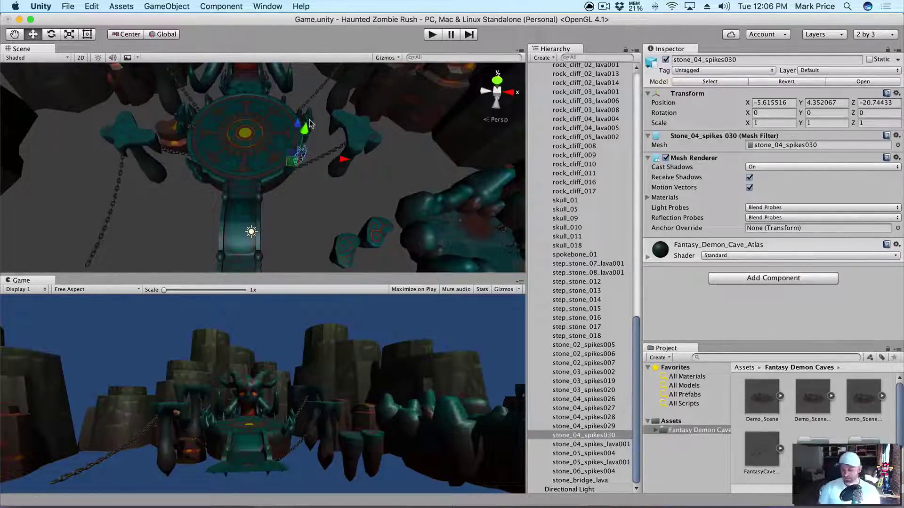
pyautogui.press('super+BackSpace')
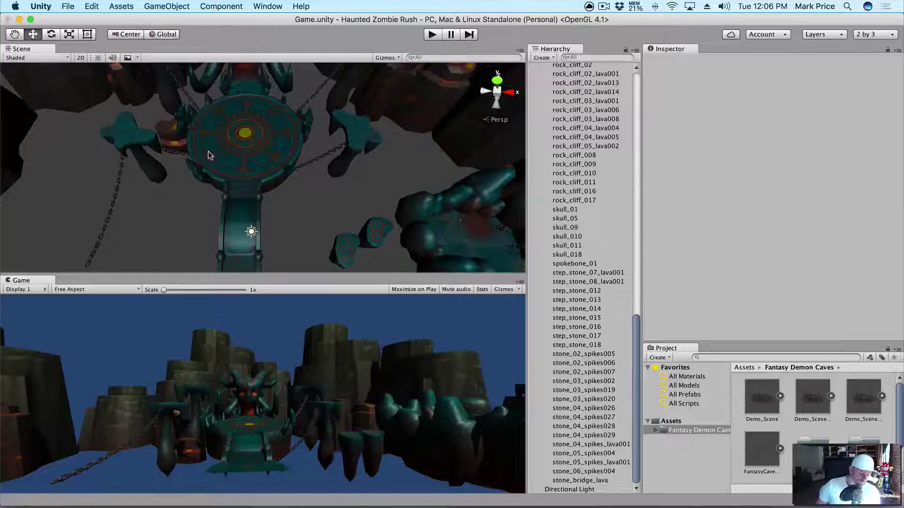
pyautogui.press('super+s')
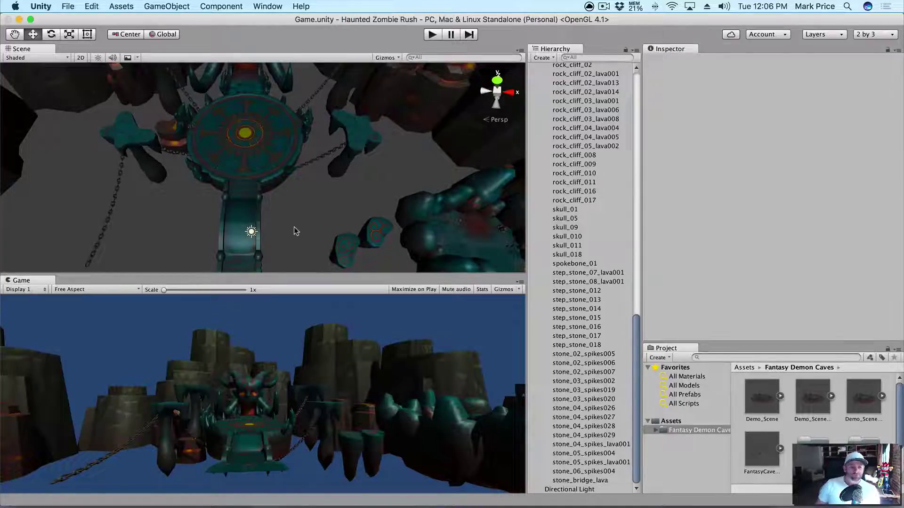
pyautogui.scroll(15, 584, 165)
pyautogui.click(540, 86)
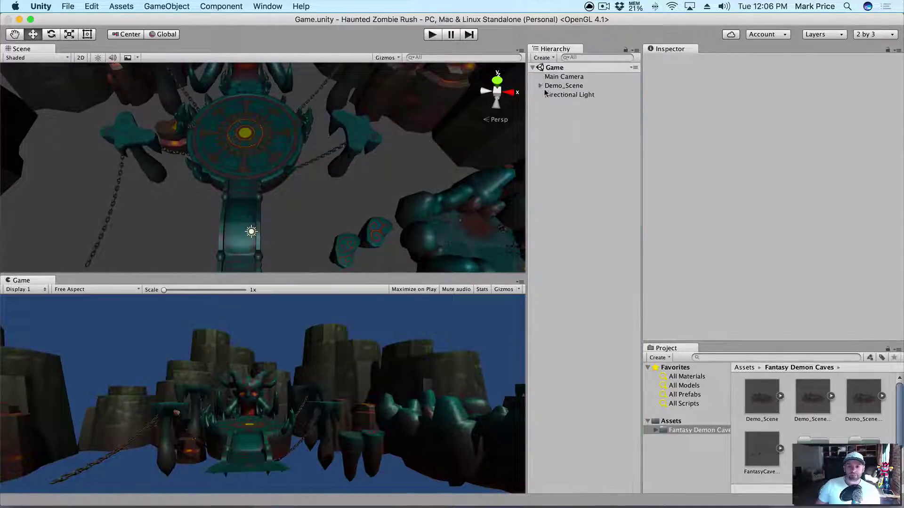
# - Switch the Directional Light off and back on to compare the lighting in the game view
pyautogui.click(546, 94)
pyautogui.click(665, 59)
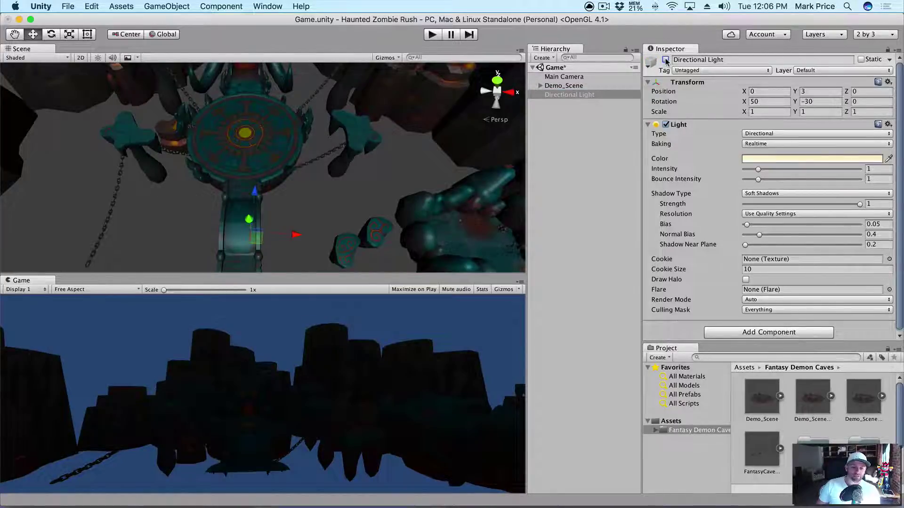
pyautogui.click(665, 59)
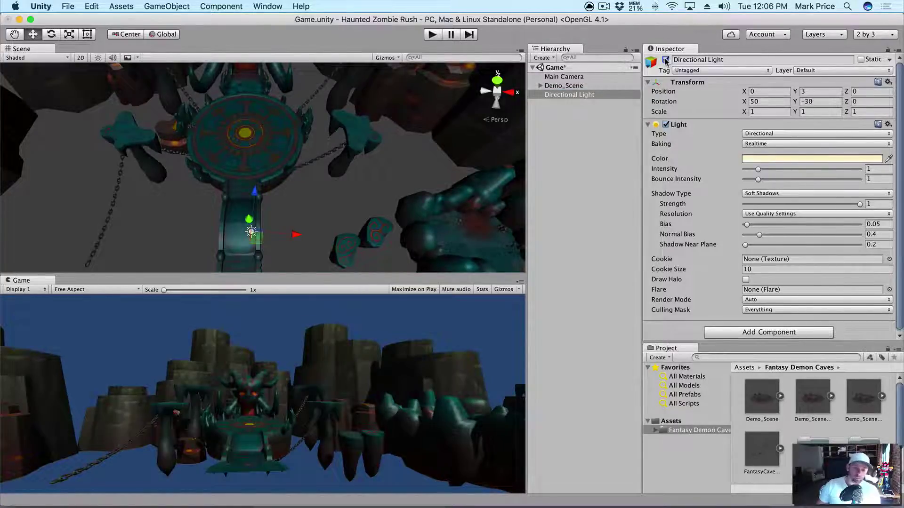
pyautogui.press('super+s')
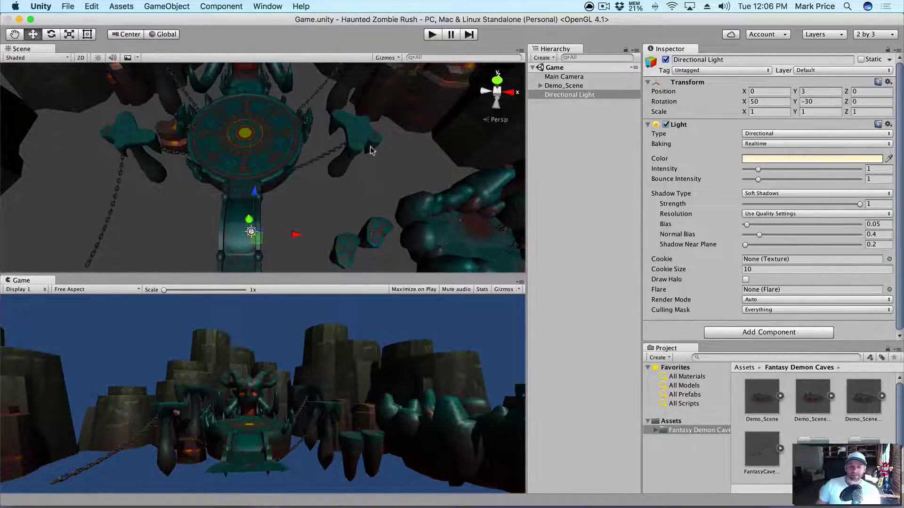
# - Add a 3D Plane object to the root of the scene
pyautogui.click(563, 115)
pyautogui.click(209, 4)
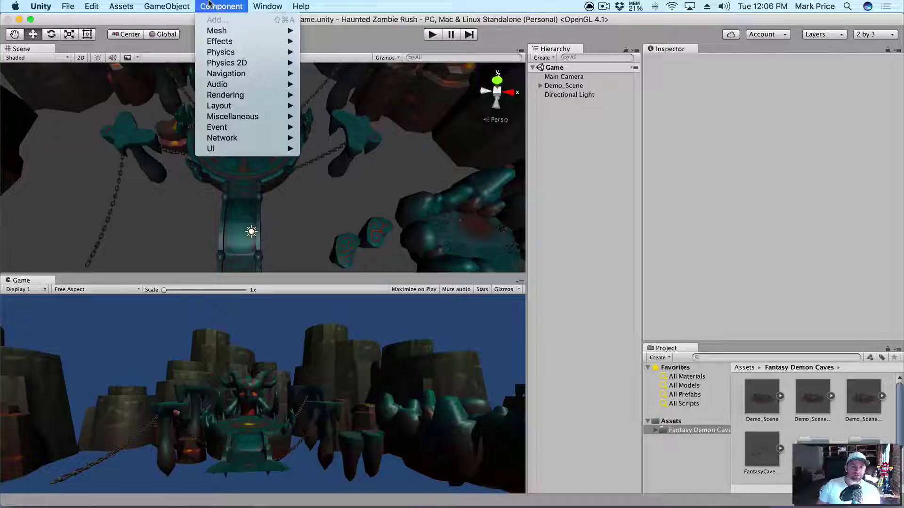
pyautogui.moveTo(166, 5)
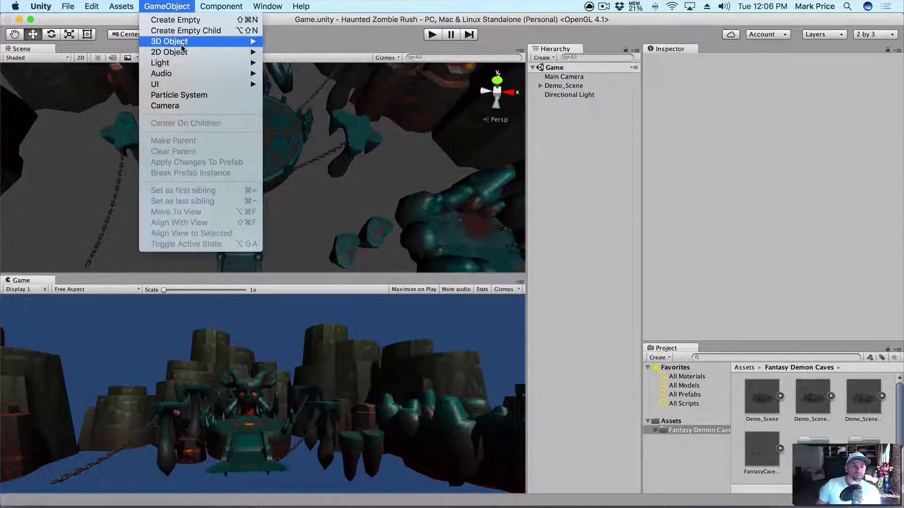
pyautogui.moveTo(181, 46)
pyautogui.click(298, 83)
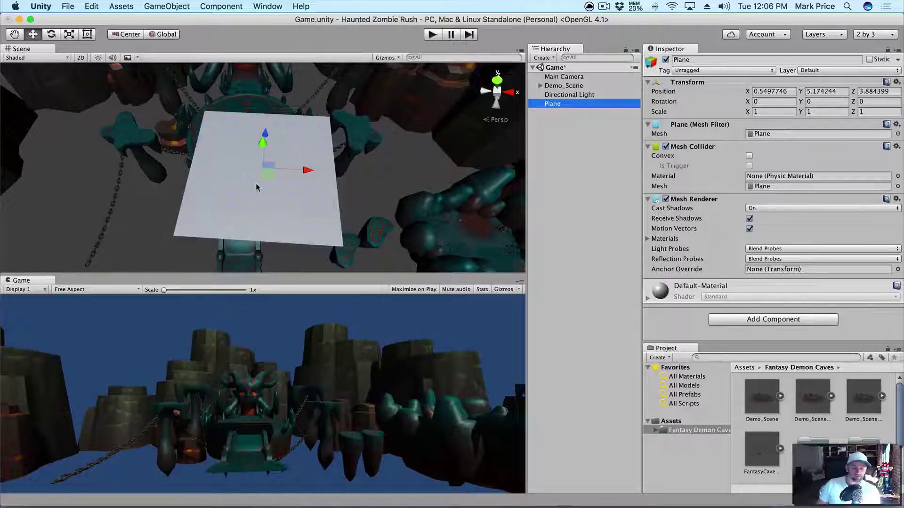
# - Reset the Plane's transform so that it sits at the origin
pyautogui.keyDown('alt'); pyautogui.moveTo(236, 186); pyautogui.dragTo(329, 195); pyautogui.keyUp('alt')
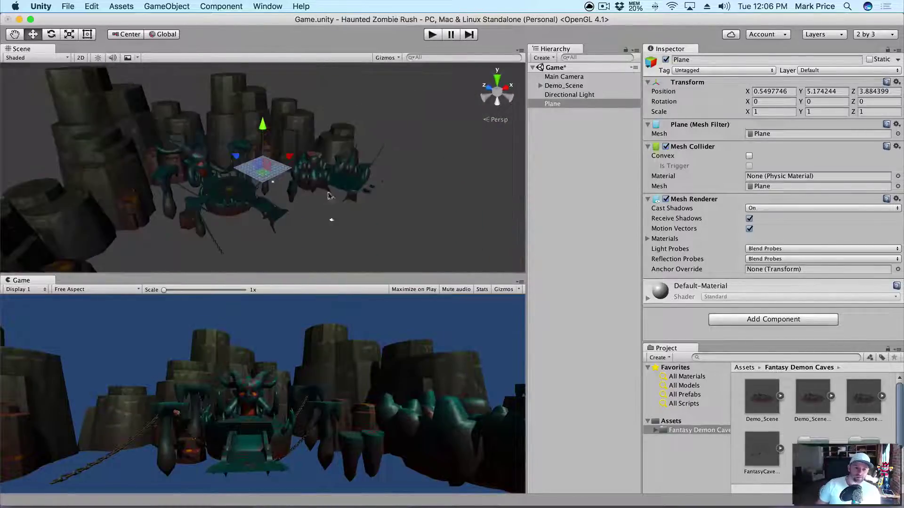
pyautogui.scroll(5, 262, 164)
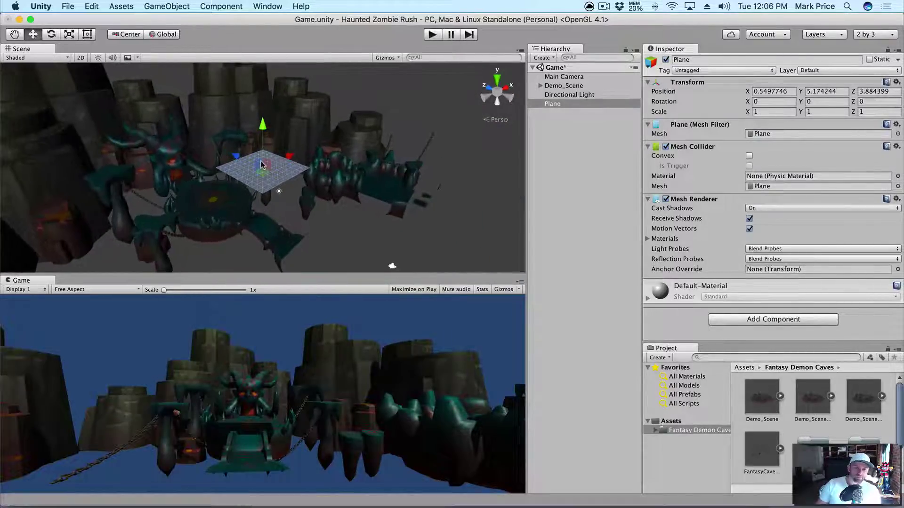
pyautogui.scroll(-1, 262, 164)
pyautogui.click(897, 82)
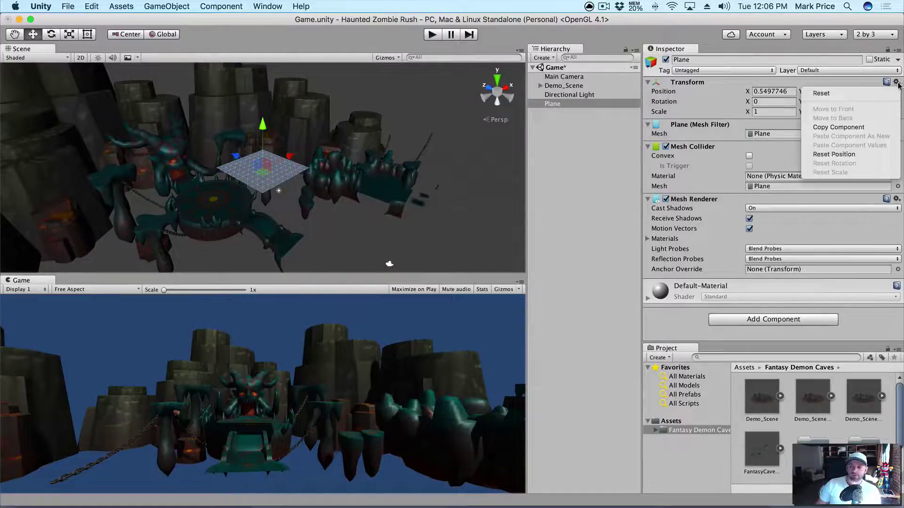
pyautogui.click(821, 93)
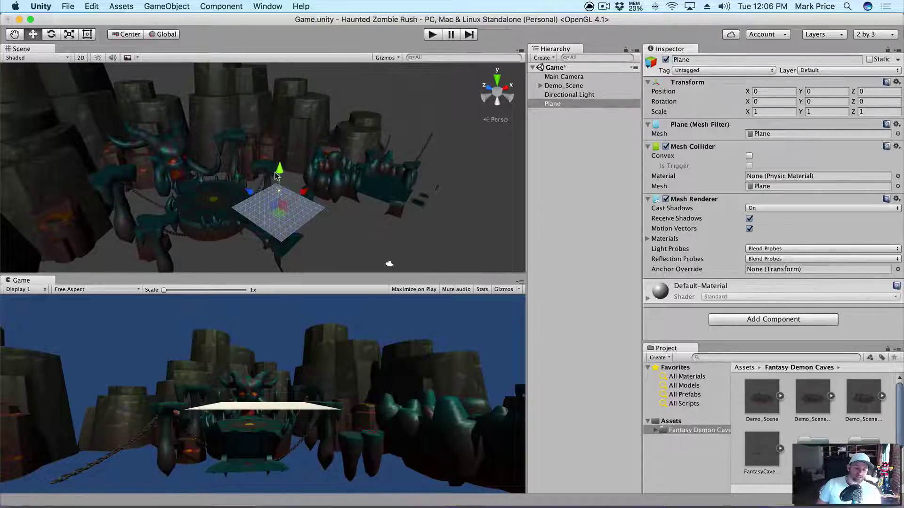
pyautogui.scroll(3, 307, 181)
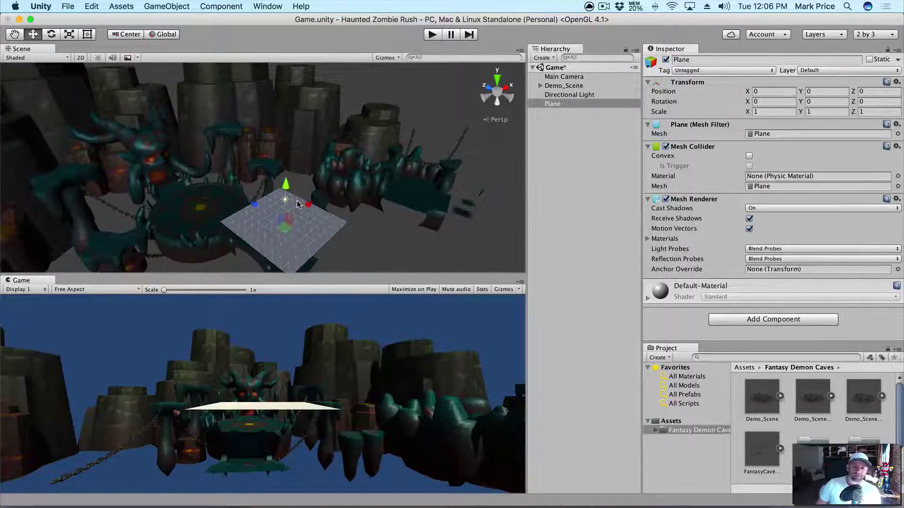
# - Rename the Demo_Scene object as Background
pyautogui.click(570, 86)
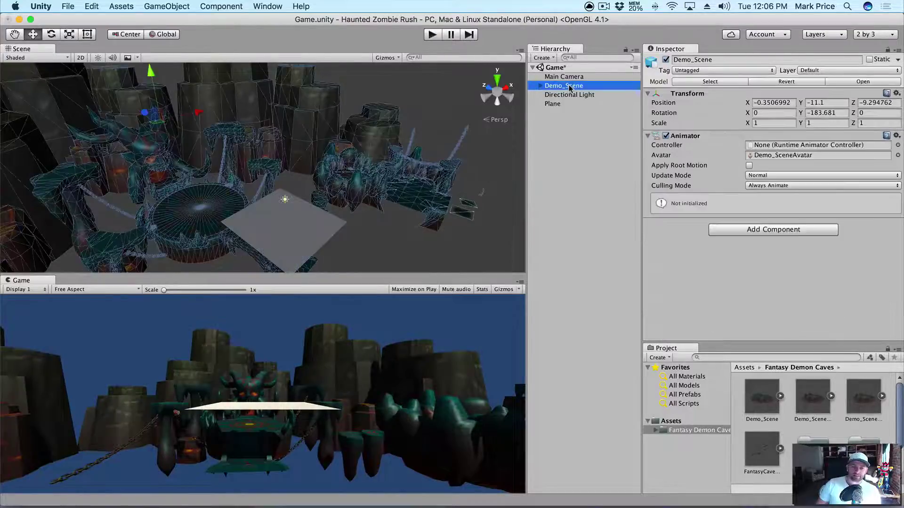
pyautogui.press('Return')
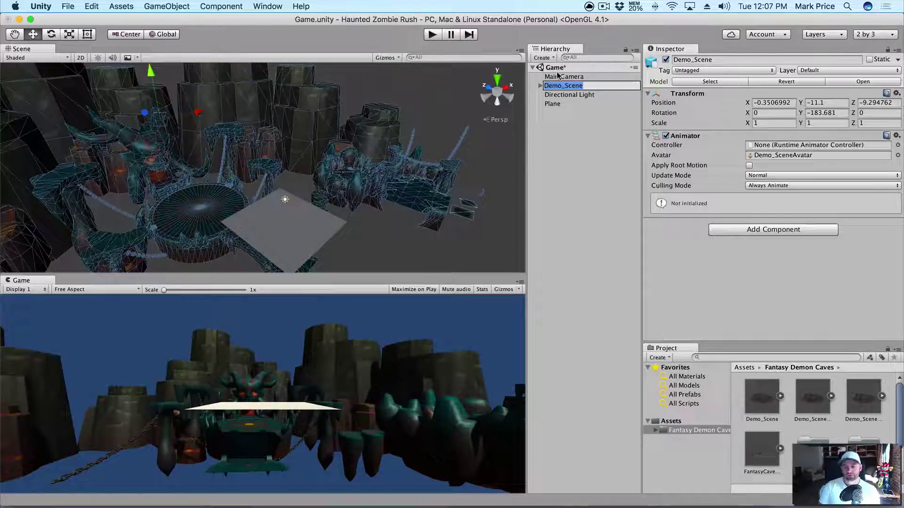
pyautogui.press('BackSpace')
pyautogui.write('Backgroun')
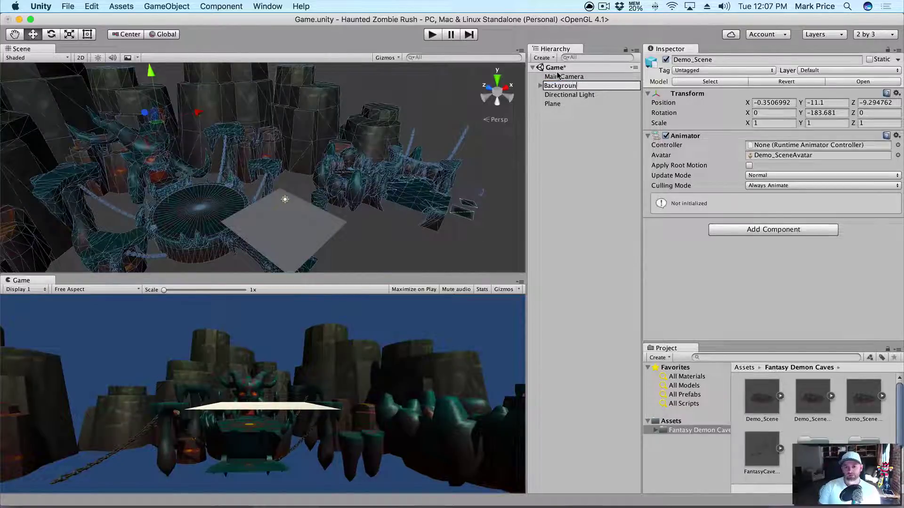
pyautogui.write('d')
pyautogui.press('Return')
# - Raise the whole Background vertically to a Y position of -6.6
pyautogui.scroll(-2, 179, 137)
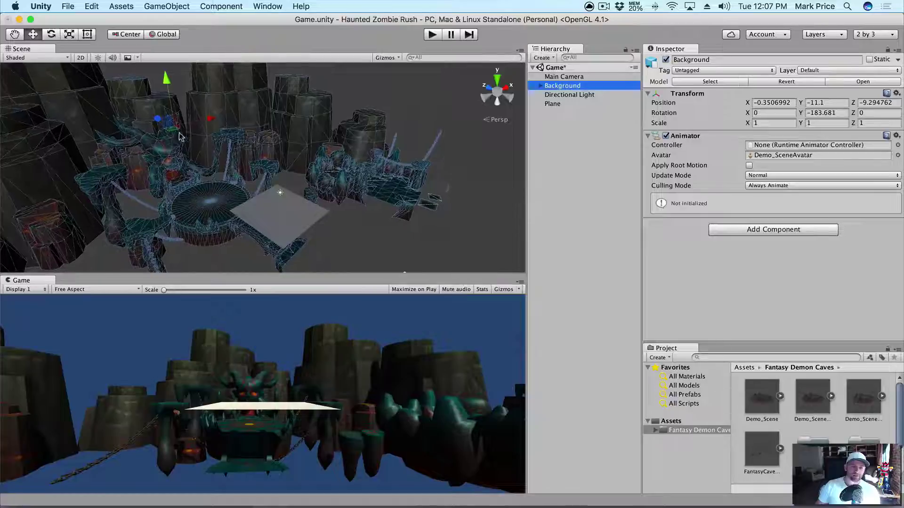
pyautogui.scroll(-1, 179, 137)
pyautogui.moveTo(168, 81); pyautogui.dragTo(169, 64)
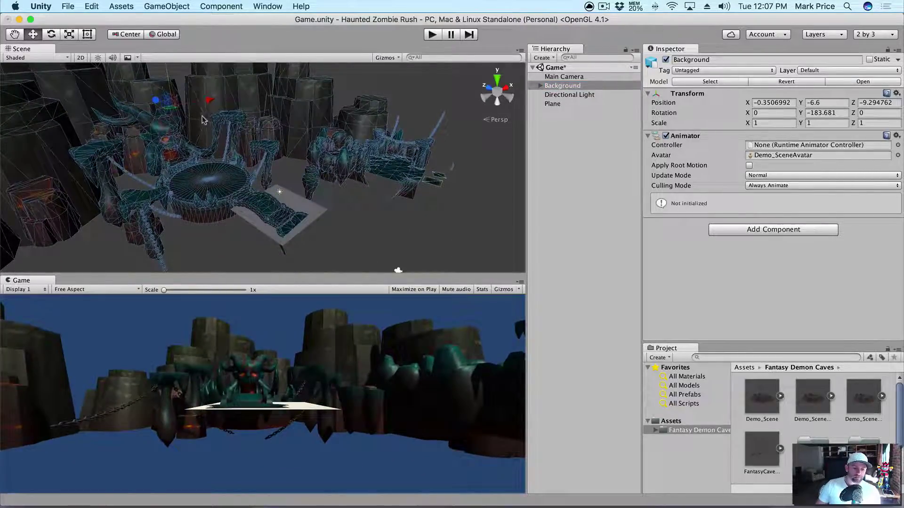
# - Raise the Main Camera to a Y position of 4.98 so it looks down over the plane
pyautogui.click(582, 77)
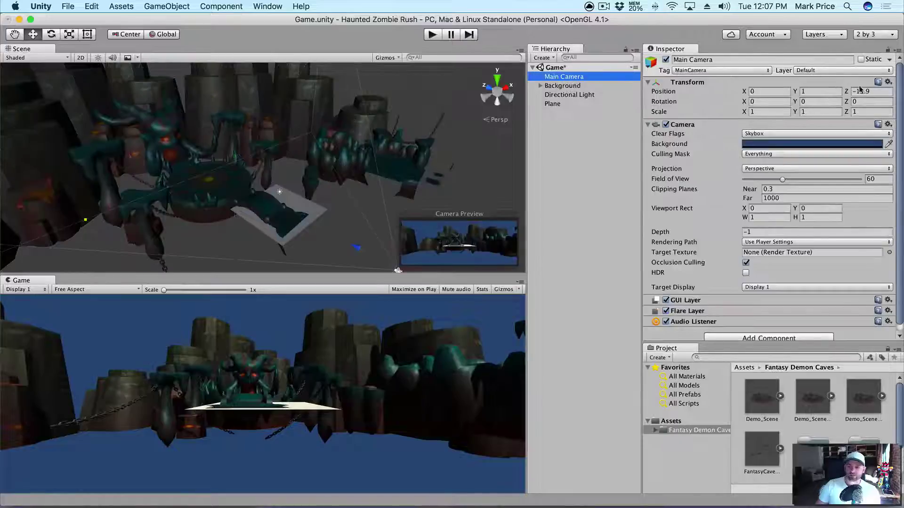
pyautogui.keyDown('alt'); pyautogui.moveTo(360, 190); pyautogui.dragTo(327, 152); pyautogui.keyUp('alt')
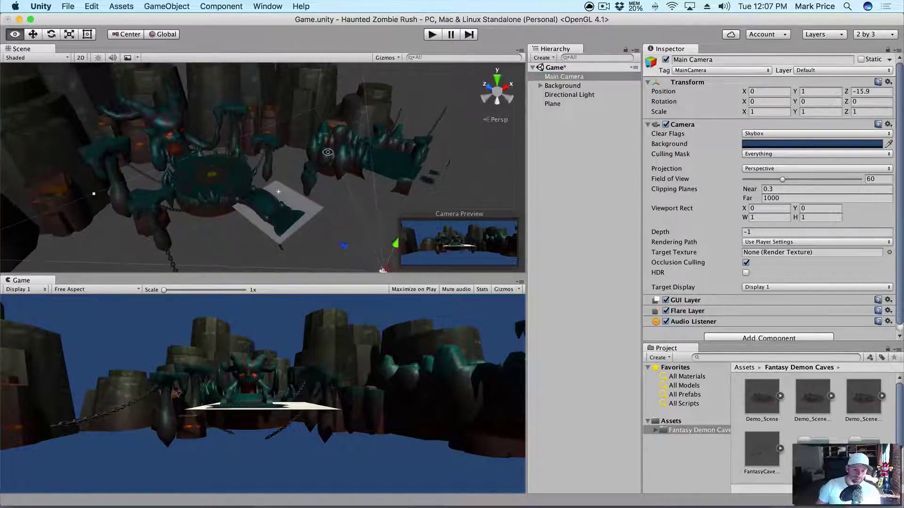
pyautogui.keyDown('alt'); pyautogui.moveTo(352, 204); pyautogui.dragTo(381, 207); pyautogui.keyUp('alt')
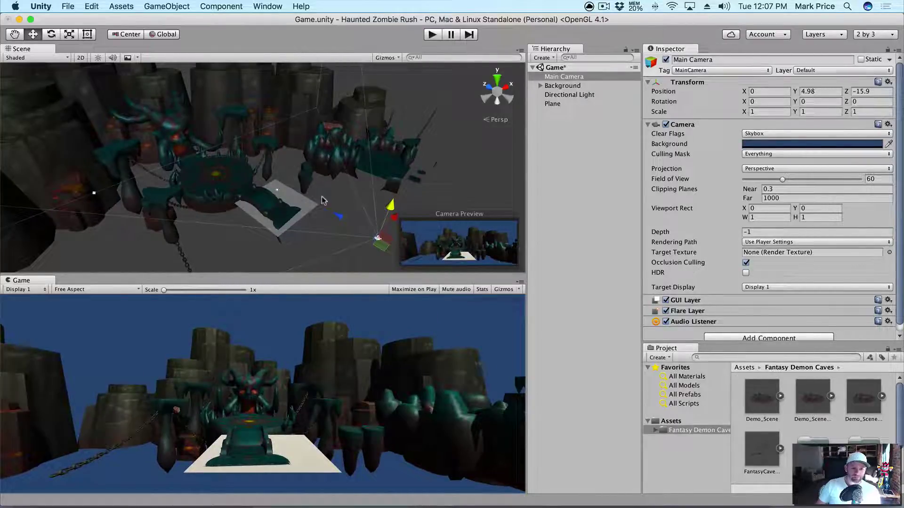
# - Scale the Plane uniformly to about 13.79 as a ground for the cave and lower it to Y -0.22
pyautogui.click(305, 202)
pyautogui.press('r')
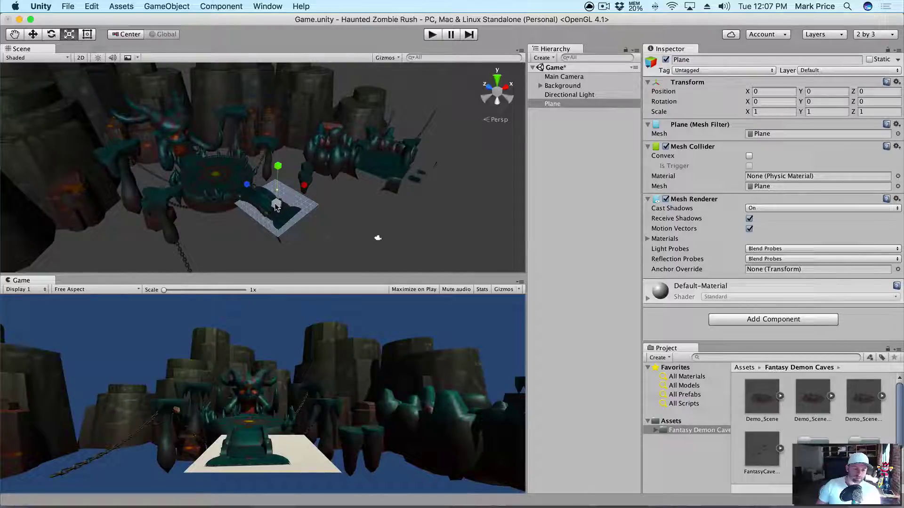
pyautogui.moveTo(276, 207); pyautogui.dragTo(792, 4)
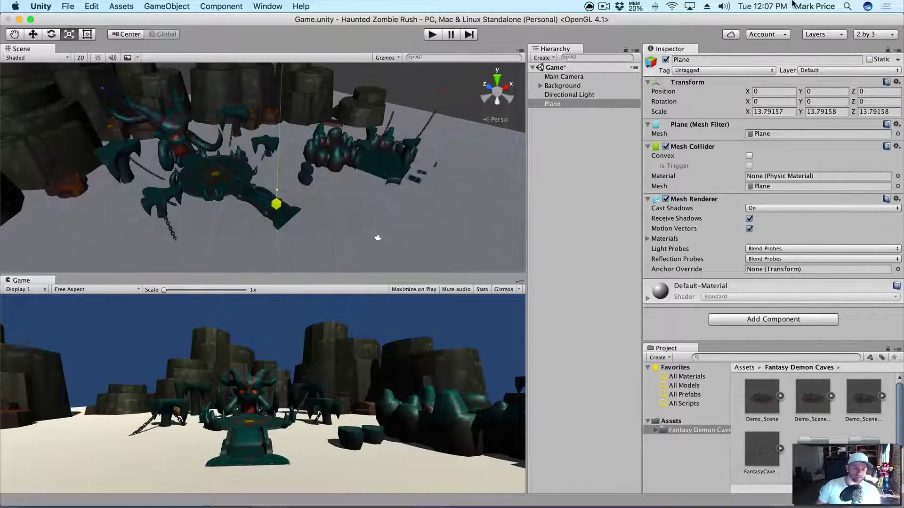
pyautogui.press('w')
pyautogui.moveTo(281, 163); pyautogui.dragTo(297, 171)
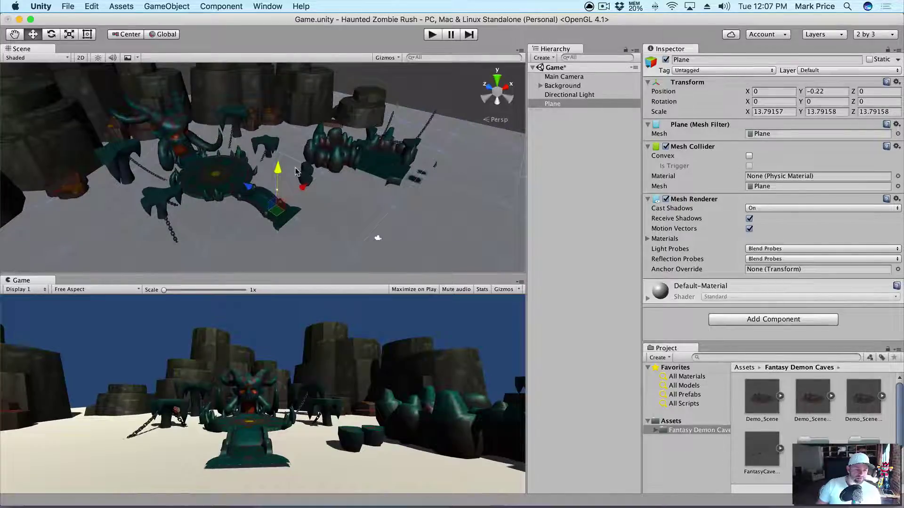
# - Tilt the Background slightly to a rotation of X 2.134, Y -183.684, Z -0.139
pyautogui.click(562, 85)
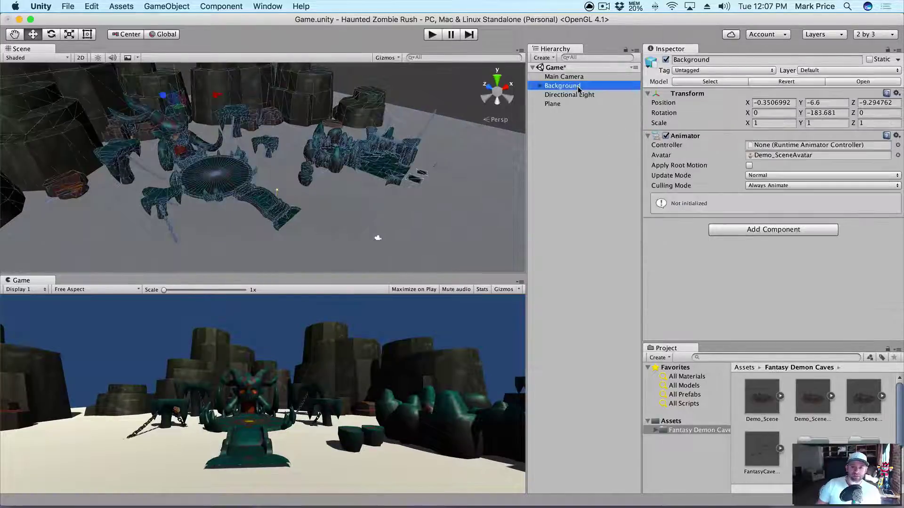
pyautogui.press('e')
pyautogui.press('r')
pyautogui.press('e')
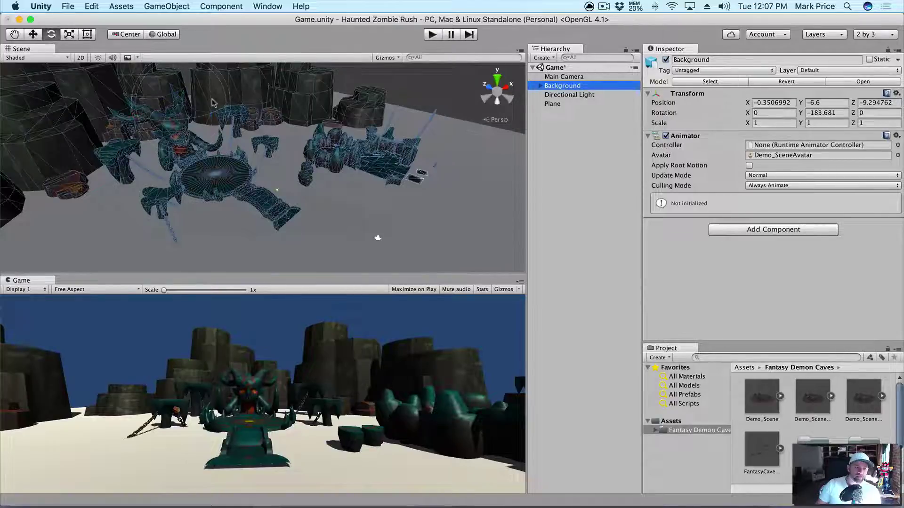
pyautogui.moveTo(204, 99); pyautogui.dragTo(325, 116)
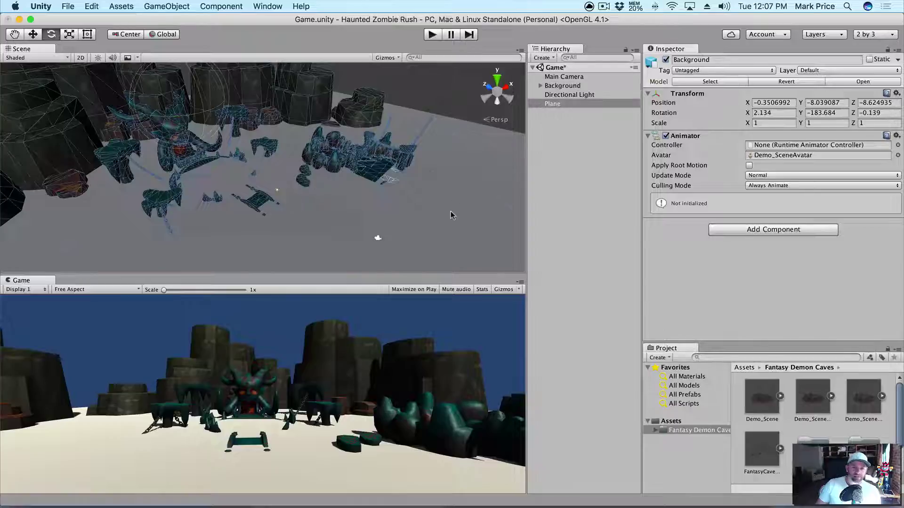
# - Lower the ground Plane to a Y position of -1.24 beneath the platform and bridge
pyautogui.click(451, 215)
pyautogui.press('w')
pyautogui.moveTo(275, 162); pyautogui.dragTo(277, 173)
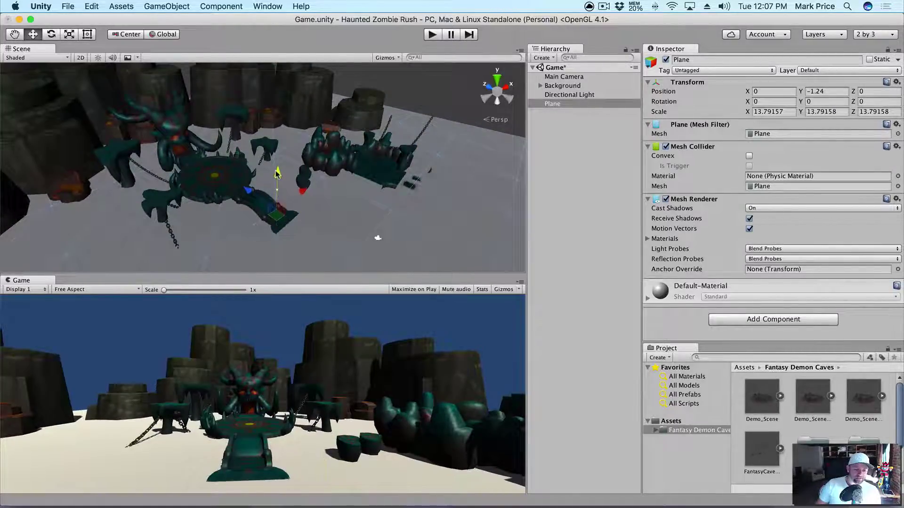
# - Raise the ground Plane slightly to a Y position of -1.12 and save the scene
pyautogui.moveTo(276, 174); pyautogui.dragTo(276, 172)
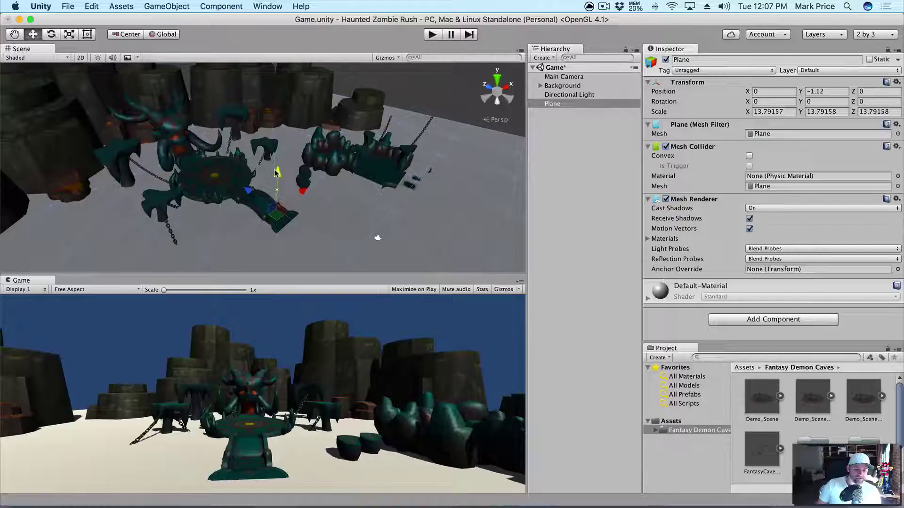
pyautogui.press('super+s')
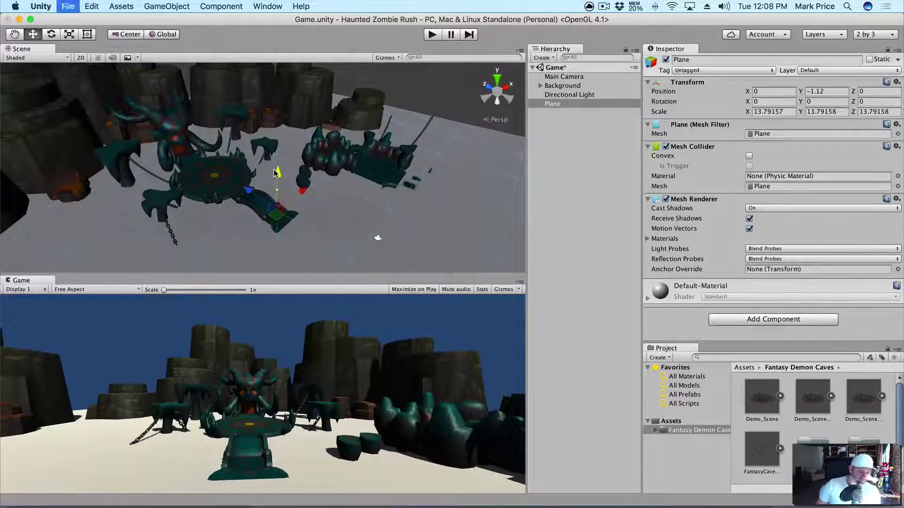
pyautogui.scroll(-5, 298, 187)
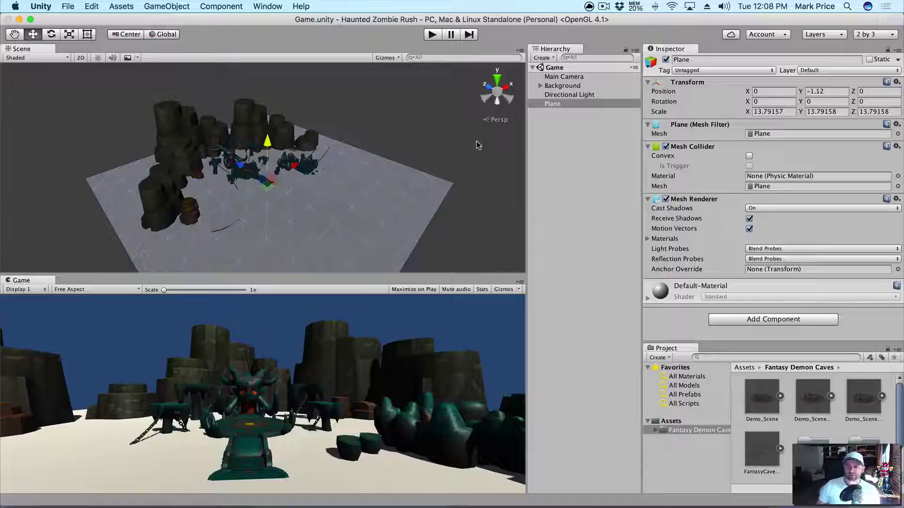
# - Create a new folder named Materials in the project's Assets
pyautogui.click(670, 422)
pyautogui.rightClick(671, 421)
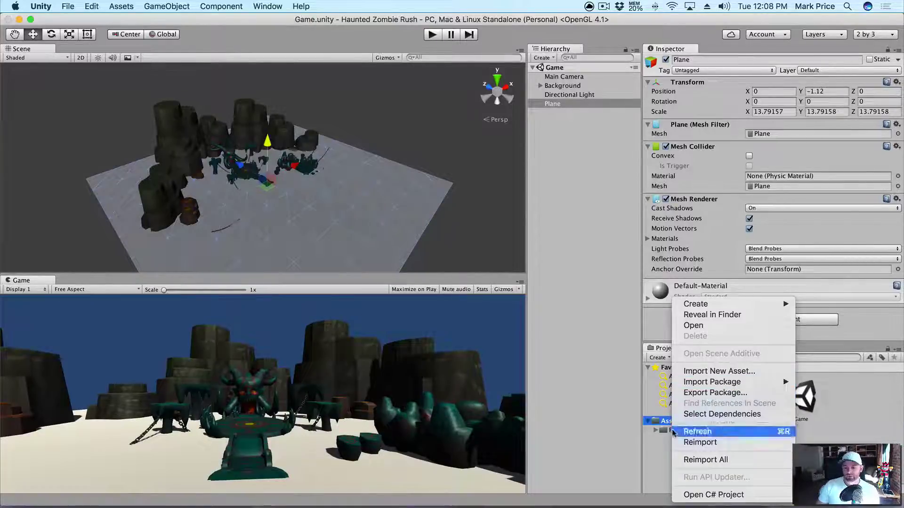
pyautogui.moveTo(703, 304)
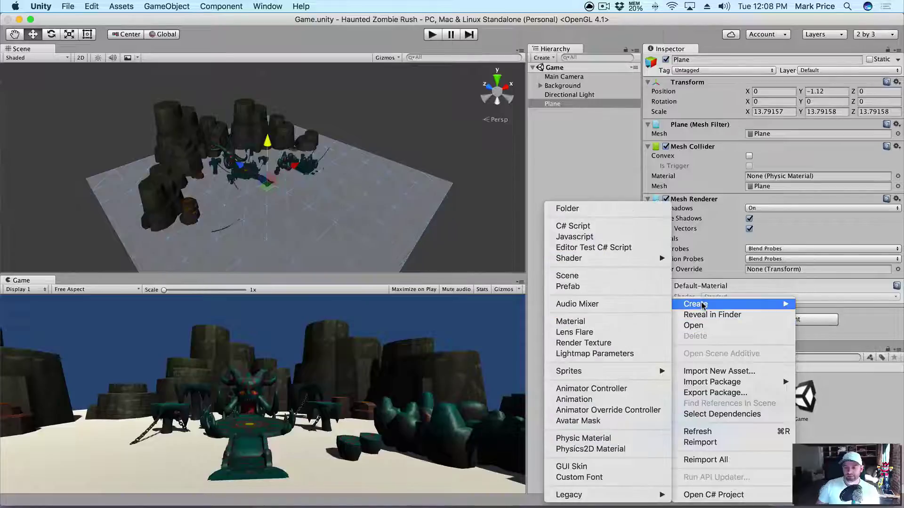
pyautogui.click(583, 213)
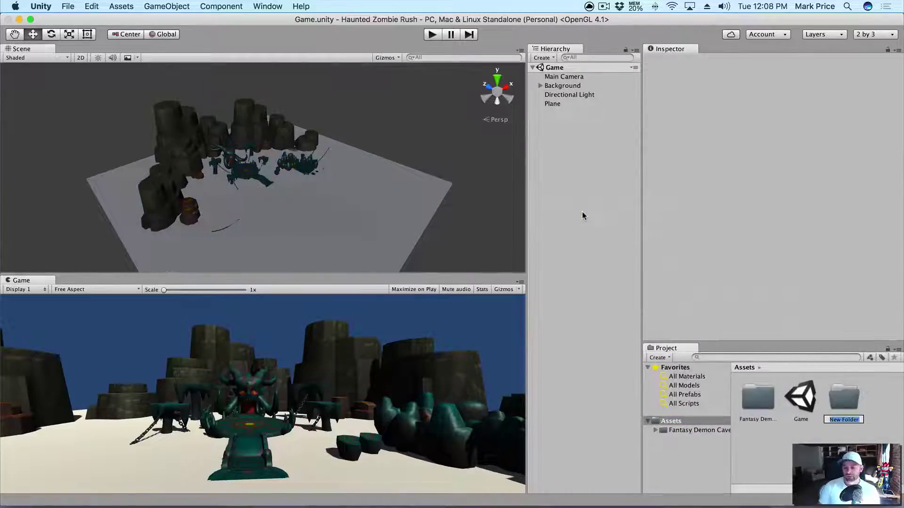
pyautogui.write('Materials')
pyautogui.press('Return')
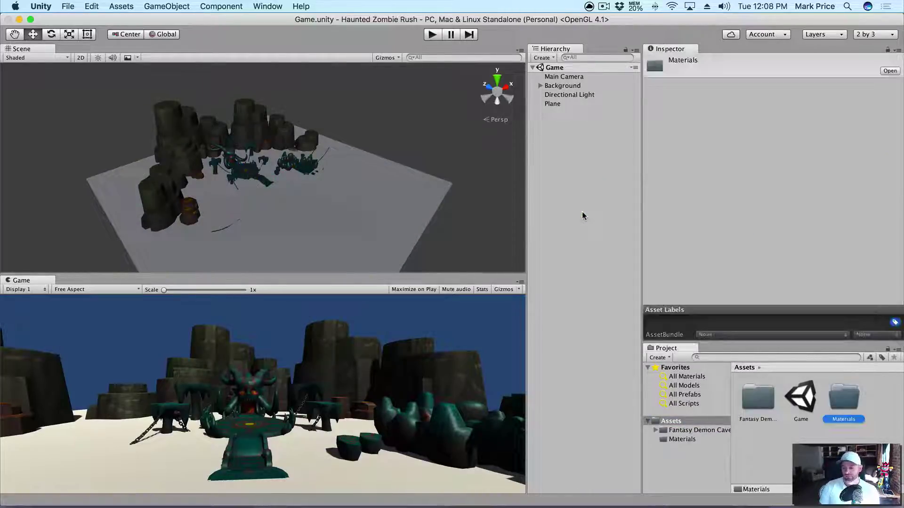
# - Create a new material named Lava inside the Materials folder
pyautogui.click(681, 443)
pyautogui.rightClick(684, 443)
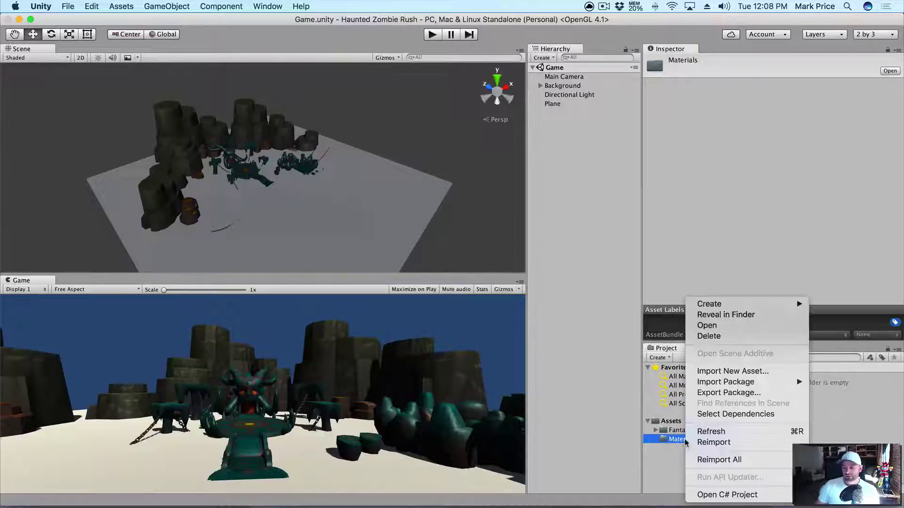
pyautogui.moveTo(745, 308)
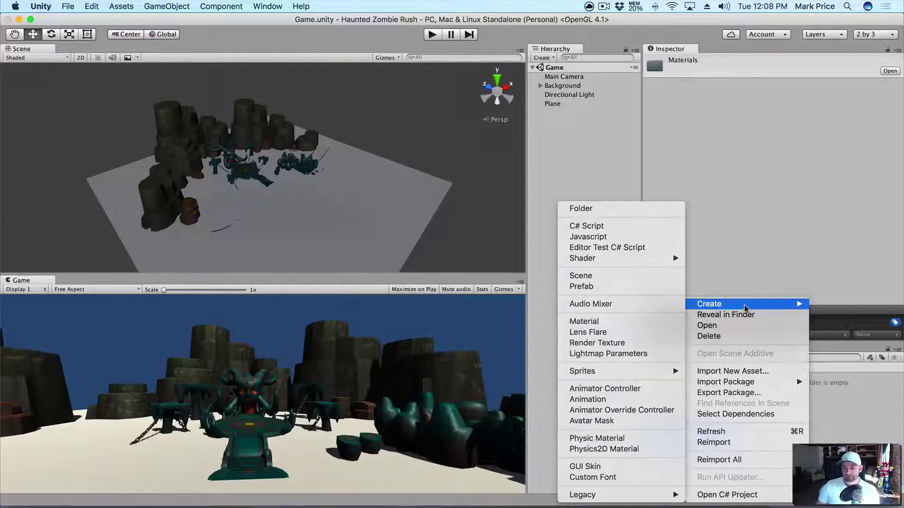
pyautogui.click(617, 321)
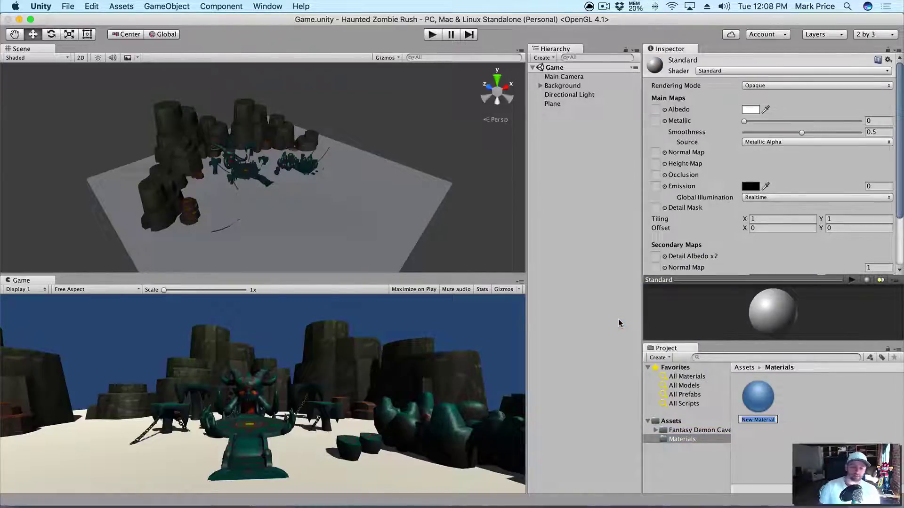
pyautogui.write('Lava')
pyautogui.press('Return')
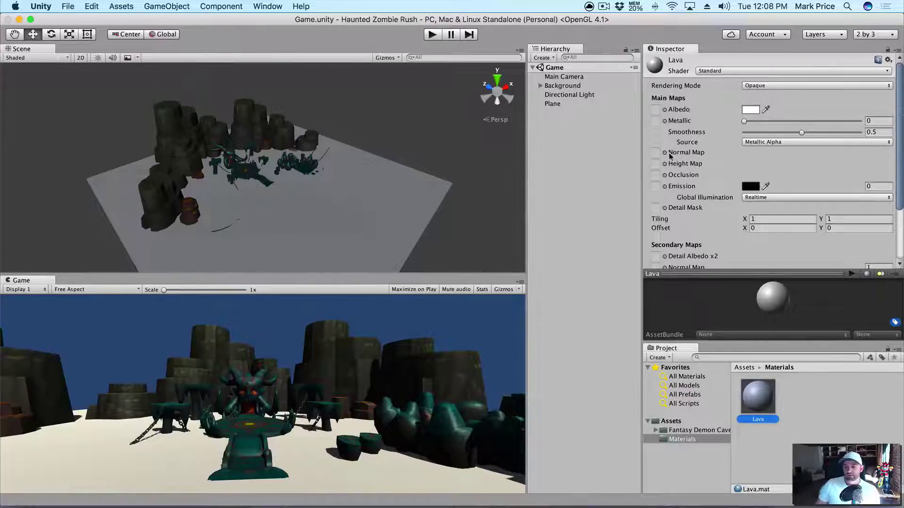
# - Assign the Lava texture as the Lava material's Albedo map and apply the material to the ground Plane
pyautogui.click(665, 110)
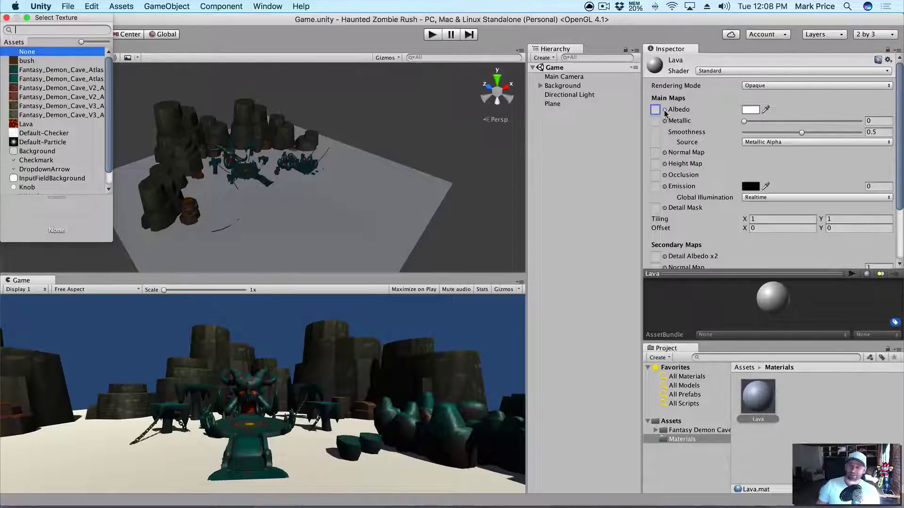
pyautogui.click(26, 126)
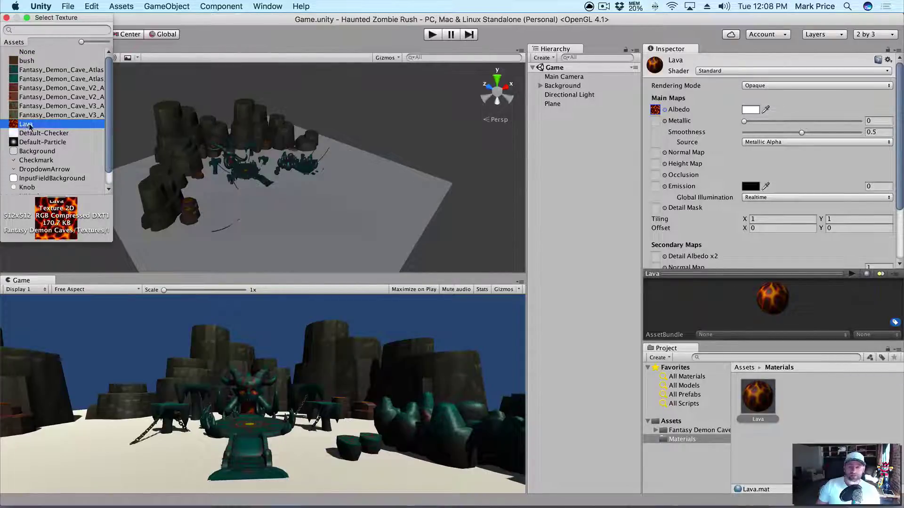
pyautogui.doubleClick(30, 126)
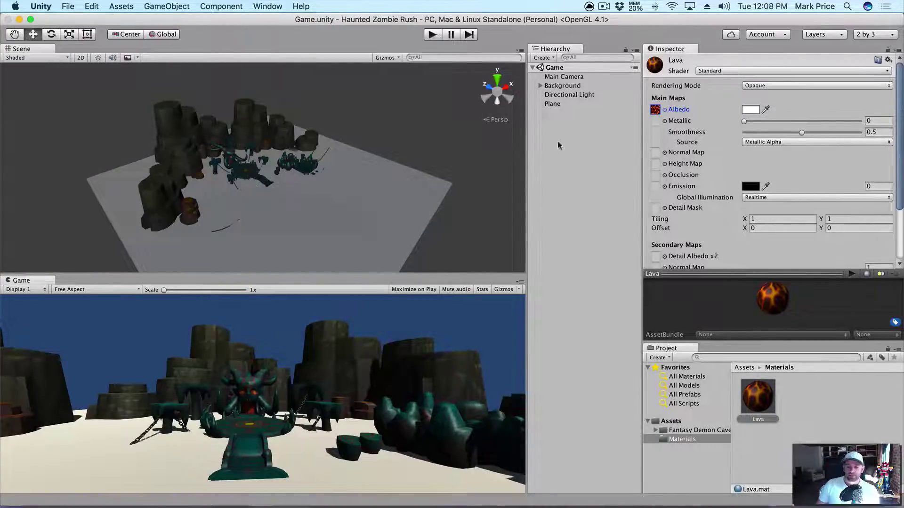
pyautogui.moveTo(758, 402); pyautogui.dragTo(395, 194)
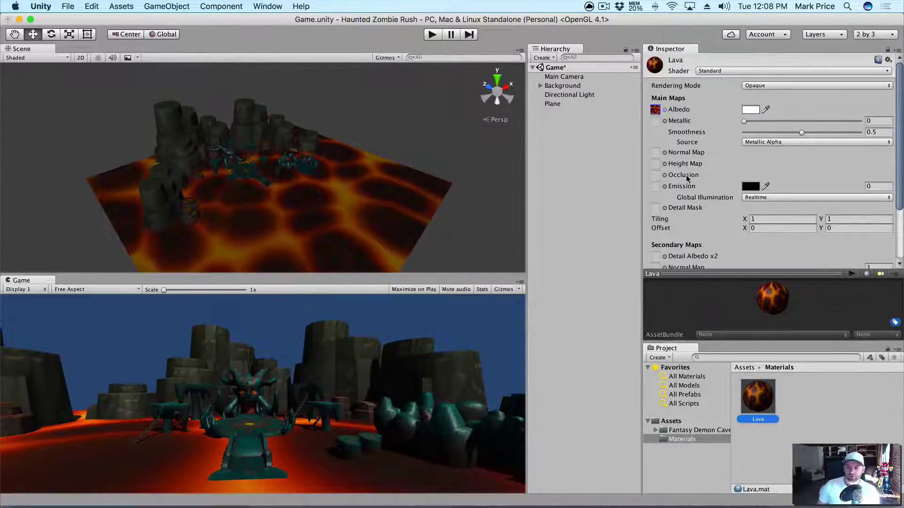
# - Try a Secondary Maps tiling of X 4, Y 4 on the Lava material and undo it
pyautogui.scroll(-3, 690, 178)
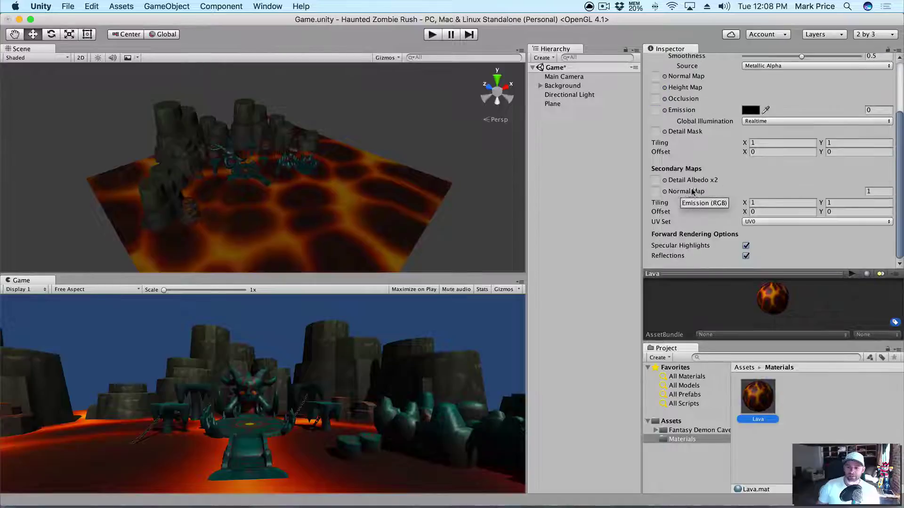
pyautogui.click(766, 201)
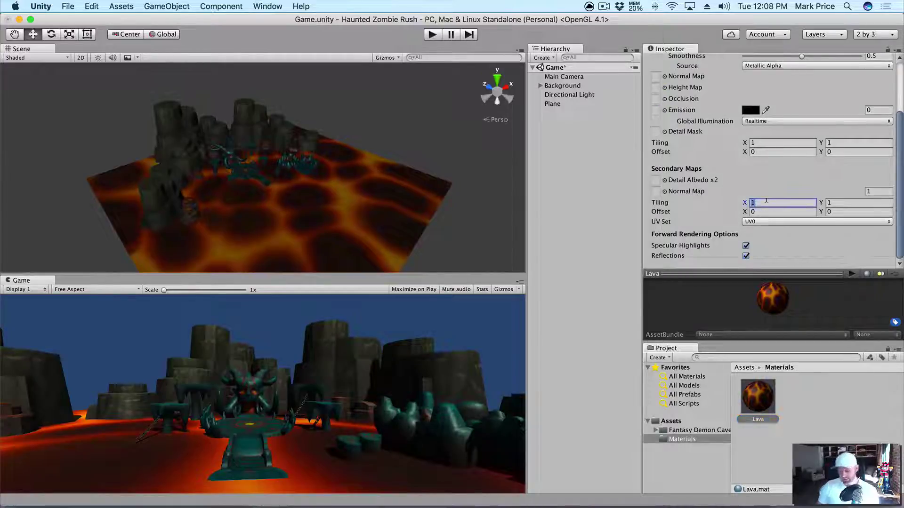
pyautogui.write('4')
pyautogui.press('Tab')
pyautogui.write('4')
pyautogui.press('Tab')
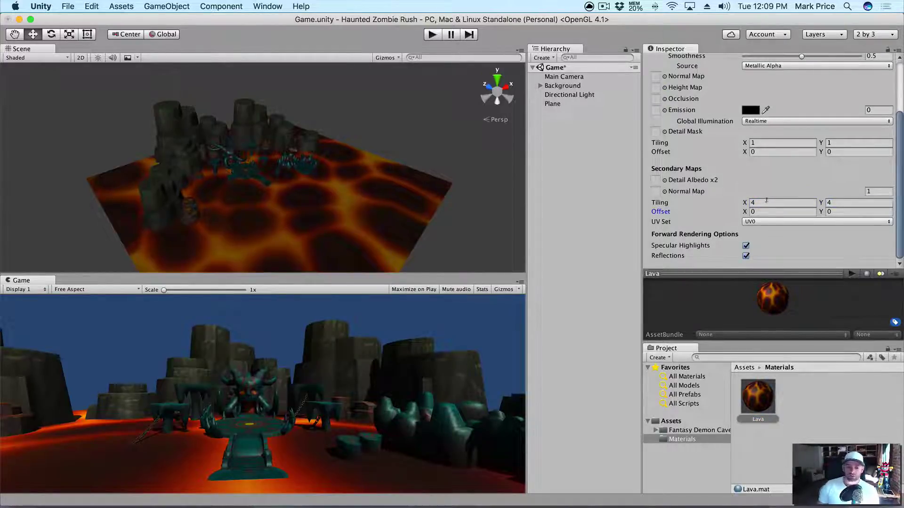
pyautogui.press('super+z')
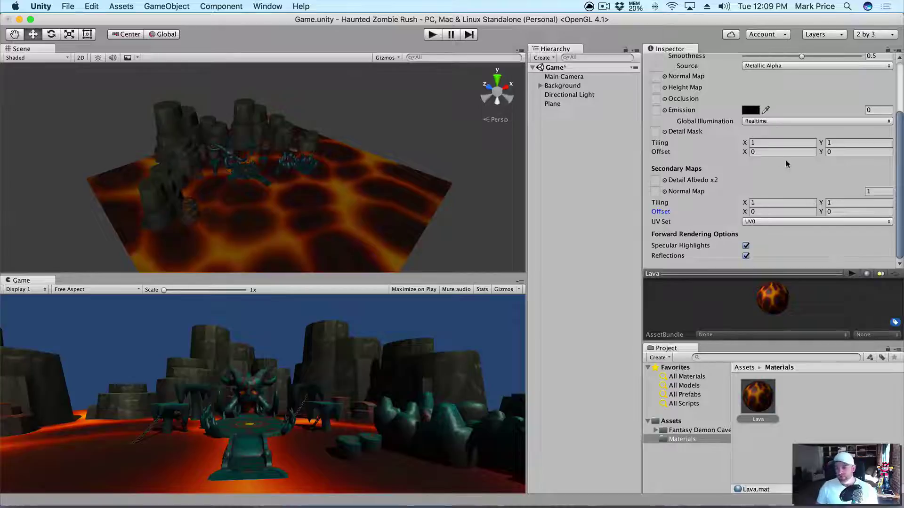
# - Set the Lava material's Main Maps tiling to X 4, Y 4
pyautogui.click(759, 141)
pyautogui.write('4')
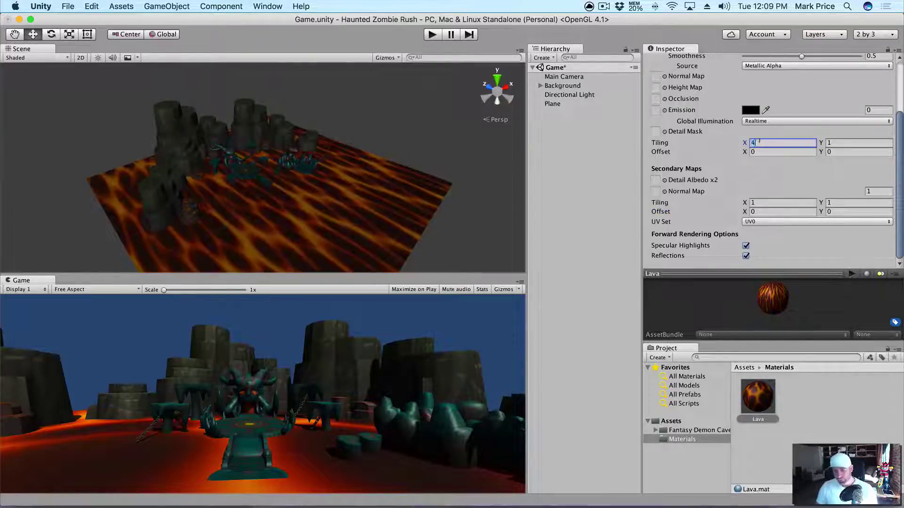
pyautogui.press('Tab')
pyautogui.write('4')
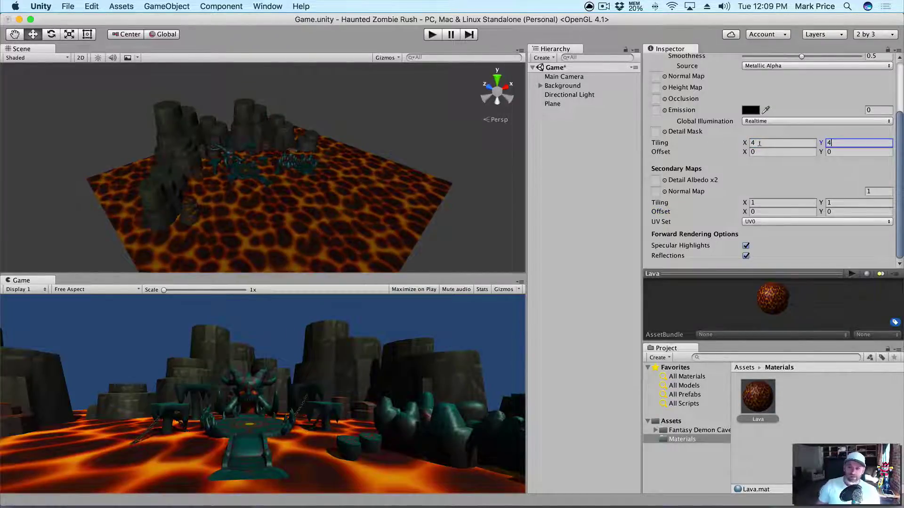
# - Increase the Lava material's Main Maps tiling to X 6, Y 6
pyautogui.click(759, 143)
pyautogui.write('6')
pyautogui.press('Tab')
pyautogui.write('6')
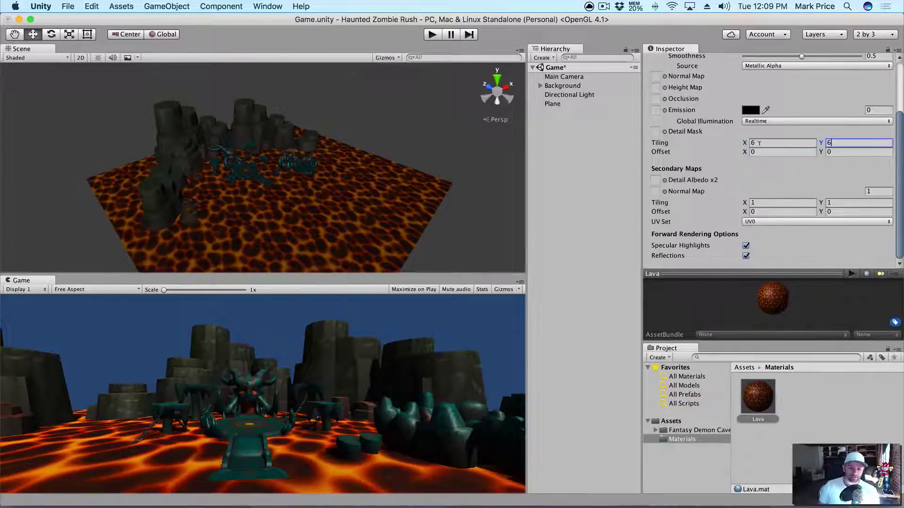
pyautogui.press('Tab')
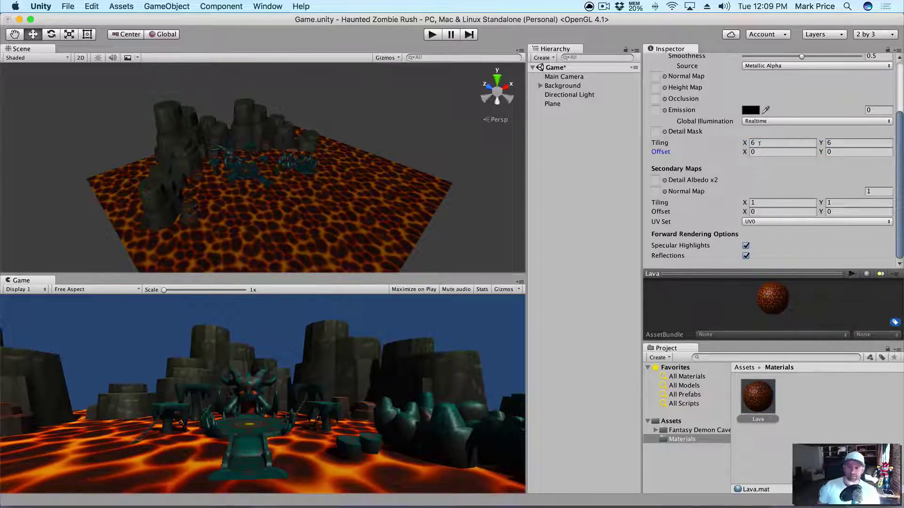
# - Increase the Lava material's Main Maps tiling to X 8, Y 8
pyautogui.click(759, 142)
pyautogui.write('8')
pyautogui.press('Tab')
pyautogui.write('8')
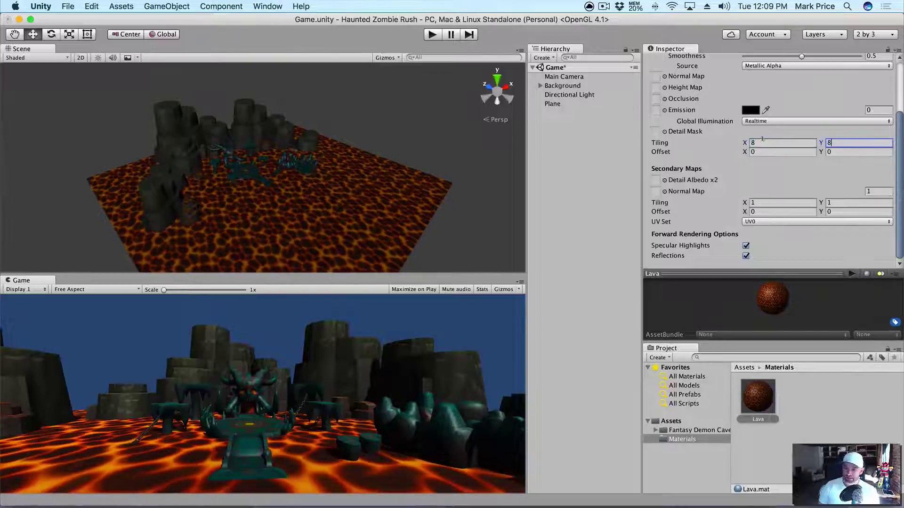
pyautogui.press('Tab')
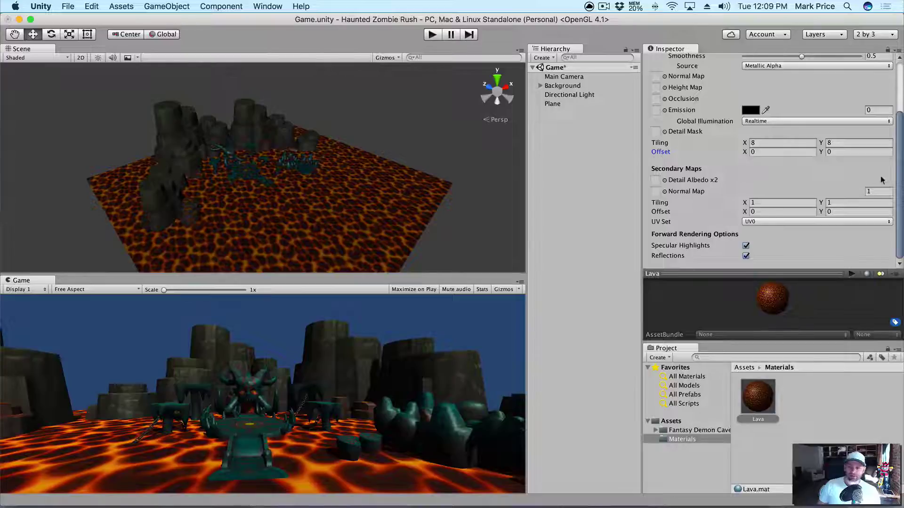
# - Try a denser Main Maps tiling of X 12, Y 12 on the Lava material
pyautogui.click(763, 143)
pyautogui.write('12')
pyautogui.press('Tab')
pyautogui.write('12')
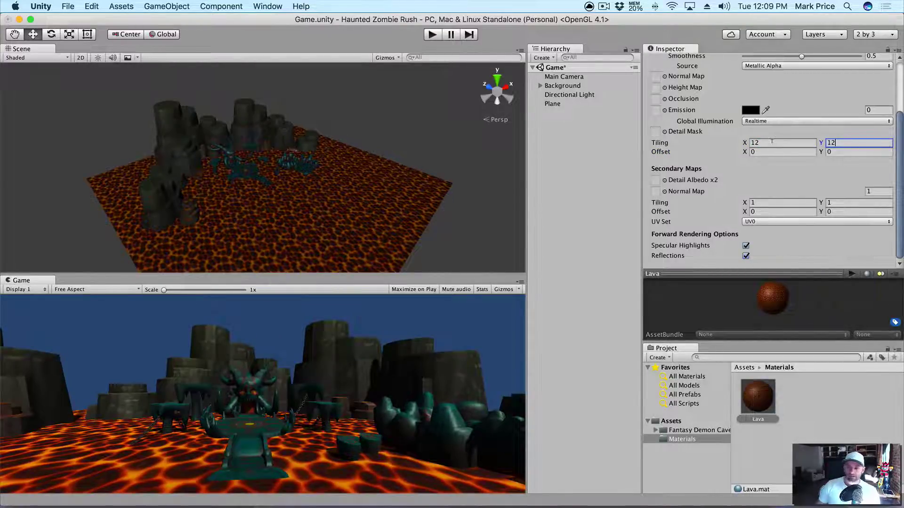
pyautogui.click(771, 141)
pyautogui.press('Tab')
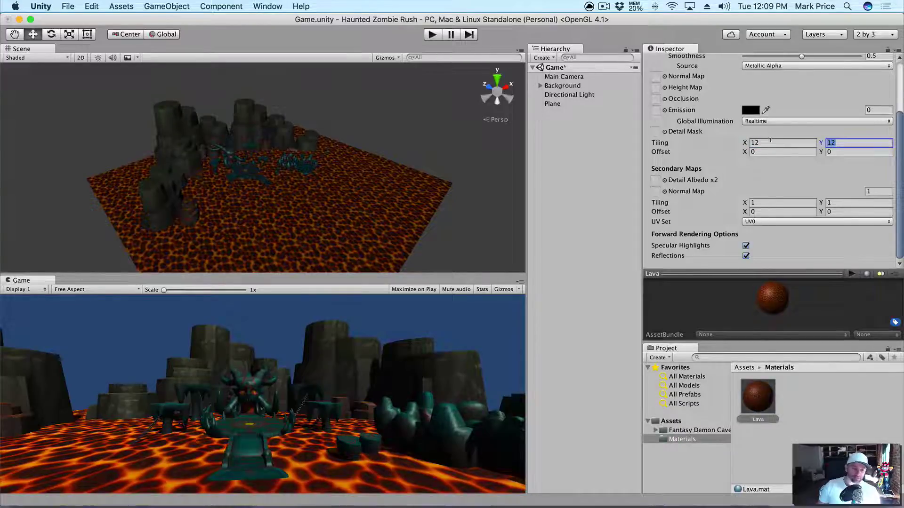
# - Set the Lava material's Main Maps tiling to X 10, Y 10 and save the scene
pyautogui.click(767, 141)
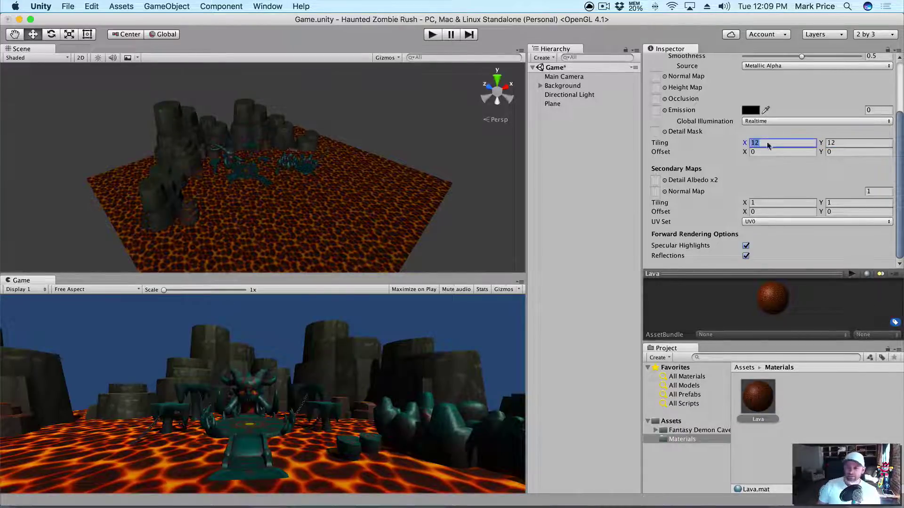
pyautogui.write('1')
pyautogui.press('Tab')
pyautogui.write('1')
pyautogui.click(766, 142)
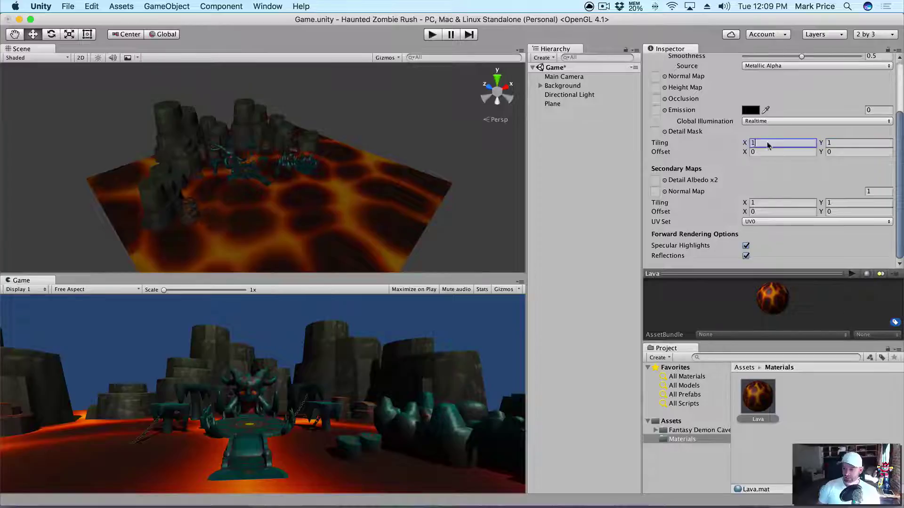
pyautogui.write('10')
pyautogui.press('Tab')
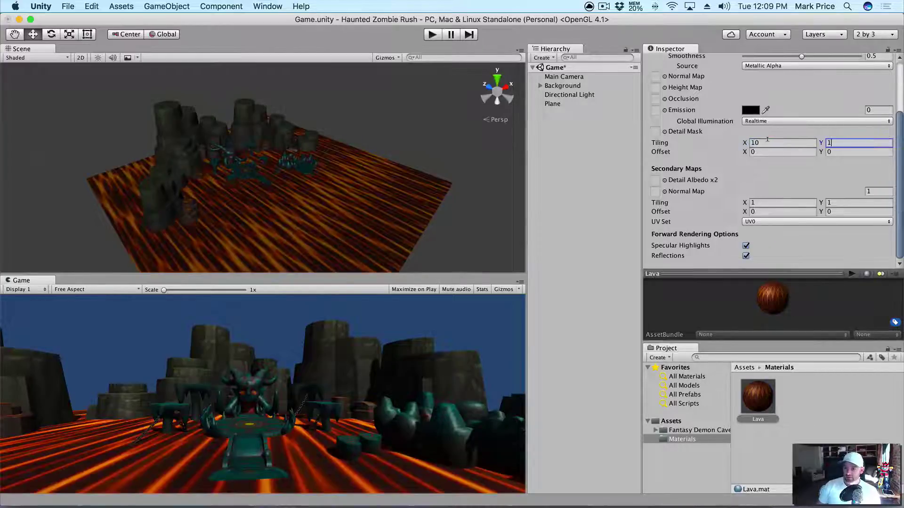
pyautogui.write('10')
pyautogui.press('Tab')
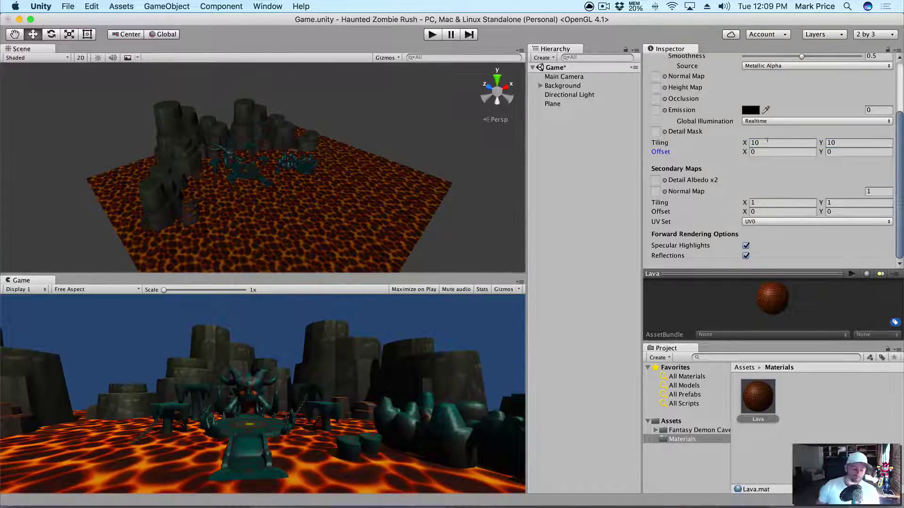
pyautogui.press('super+s')
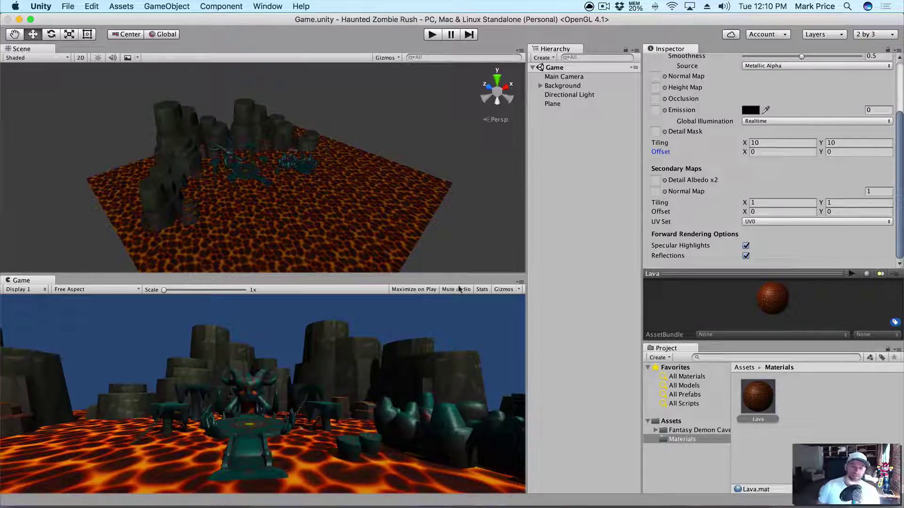
# - Switch the Directional Light off and back on to compare the scene with and without its lighting
pyautogui.click(563, 86)
pyautogui.click(569, 95)
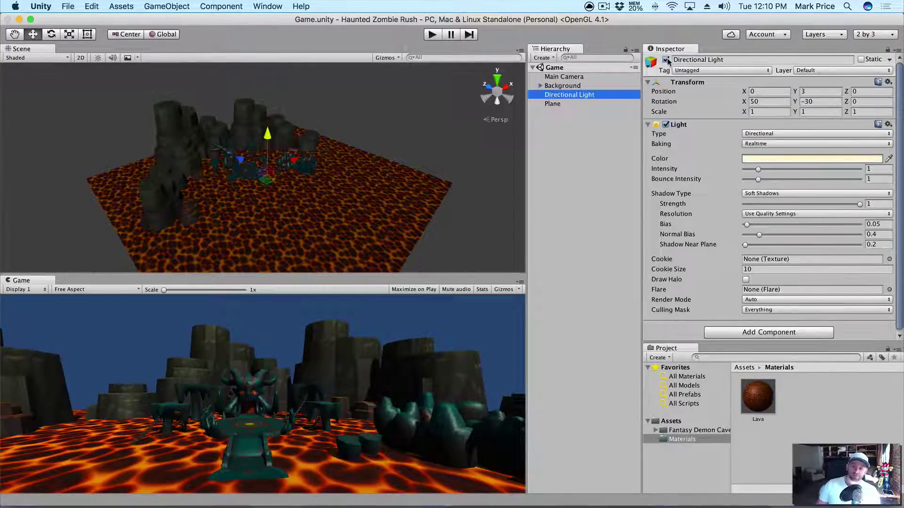
pyautogui.click(665, 60)
pyautogui.click(665, 60)
pyautogui.click(665, 59)
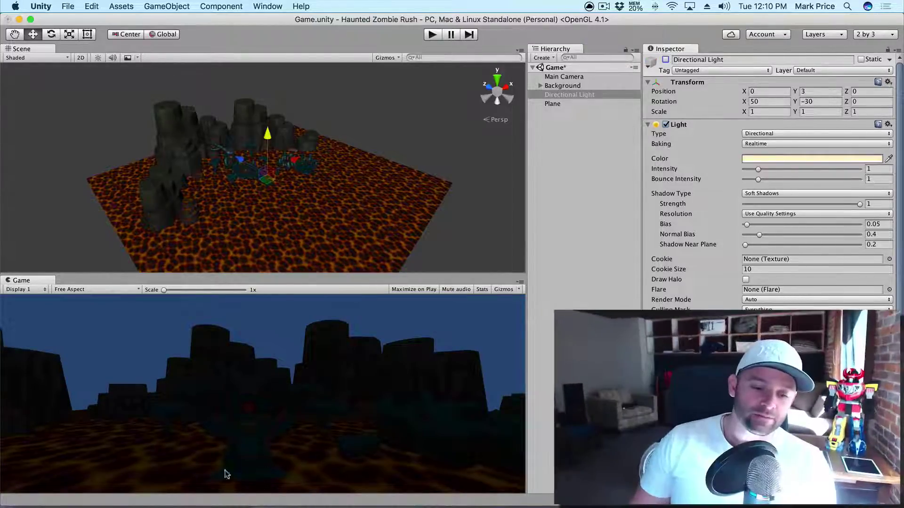
pyautogui.click(666, 60)
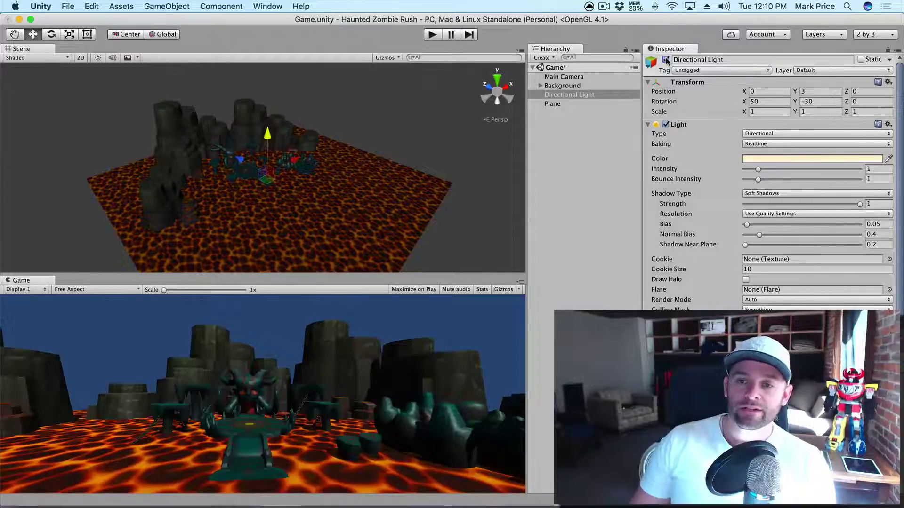